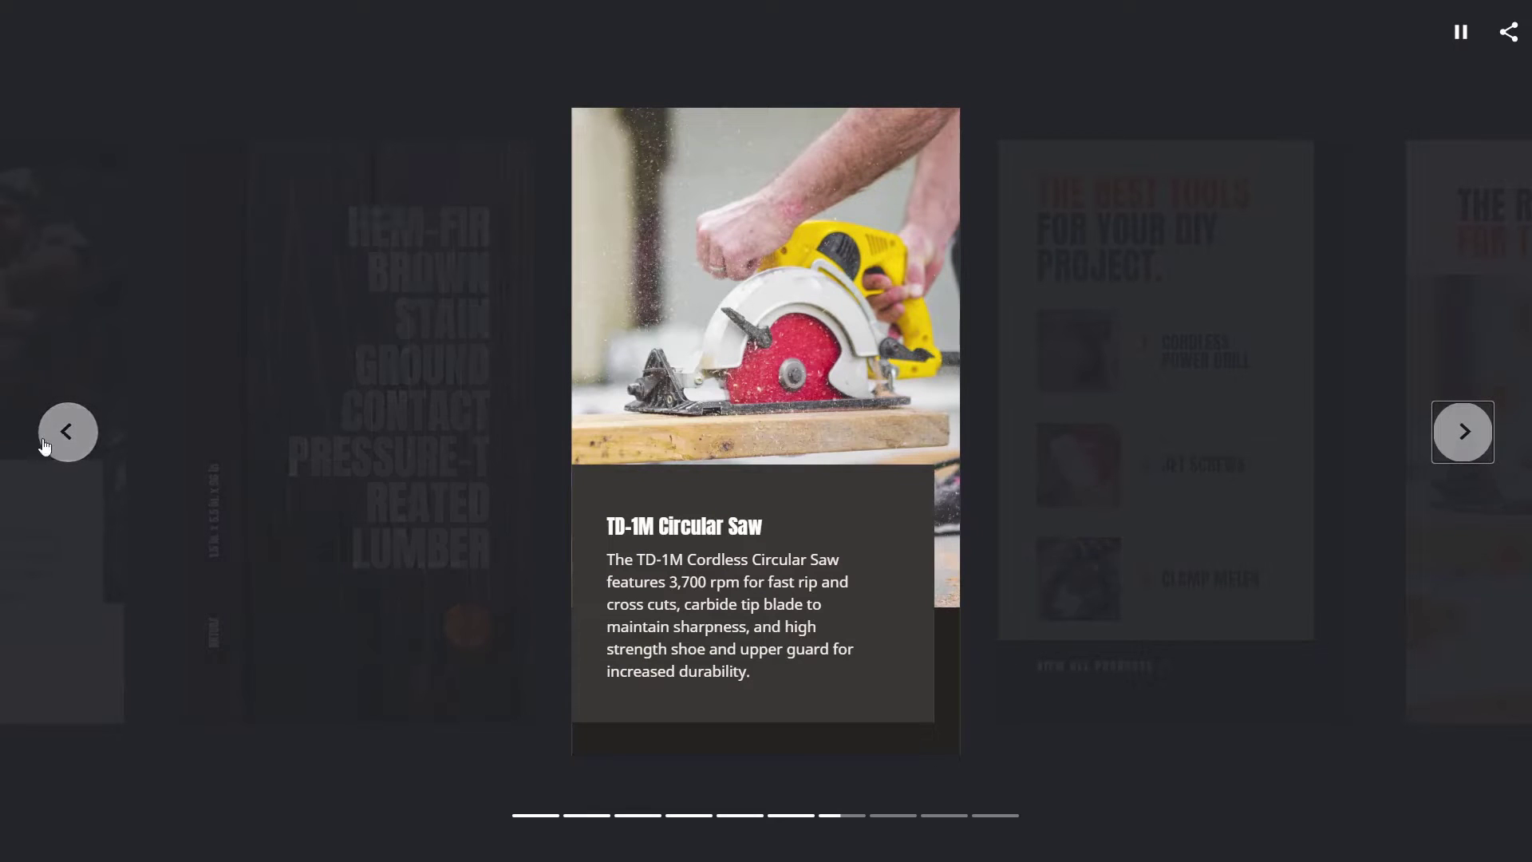
# Step back from the circular saw page, past the quote and living-space pages, to 'Doers Get More Done'.
pyautogui.click(60, 437)
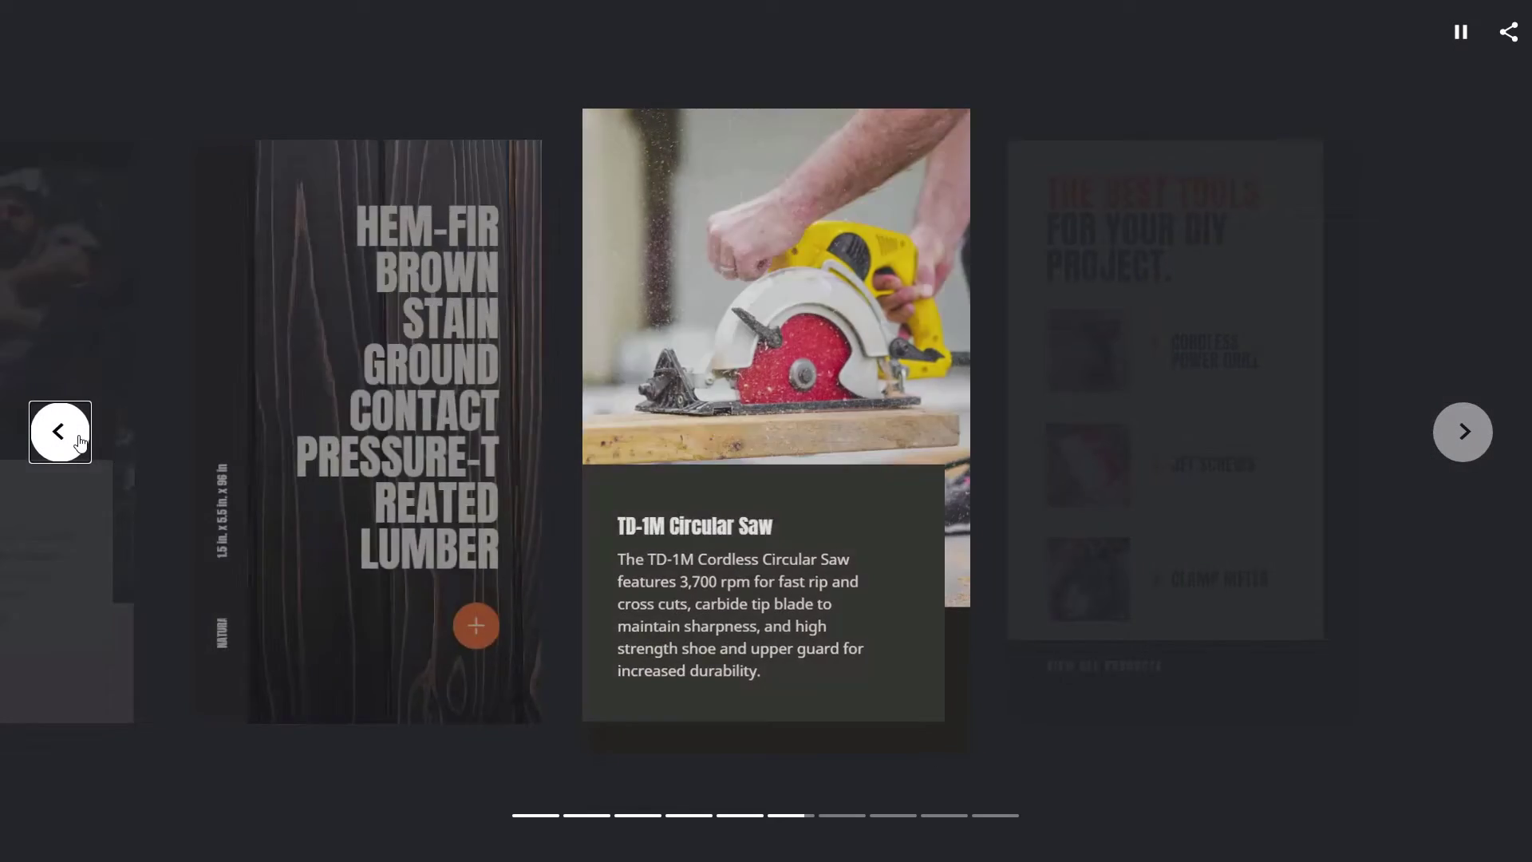
pyautogui.click(79, 440)
pyautogui.click(80, 441)
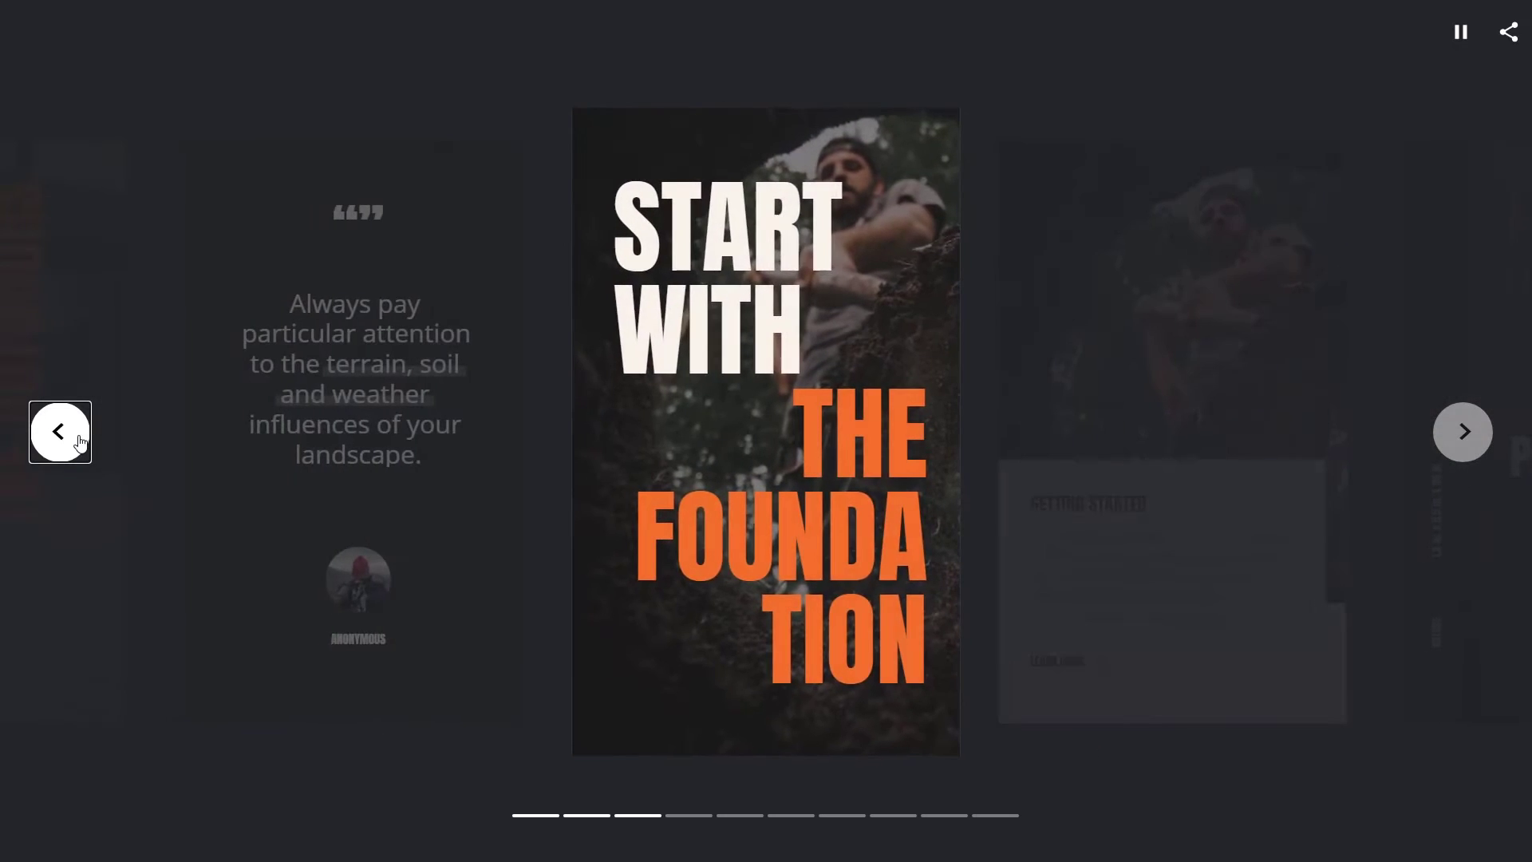
pyautogui.click(79, 440)
pyautogui.click(79, 440)
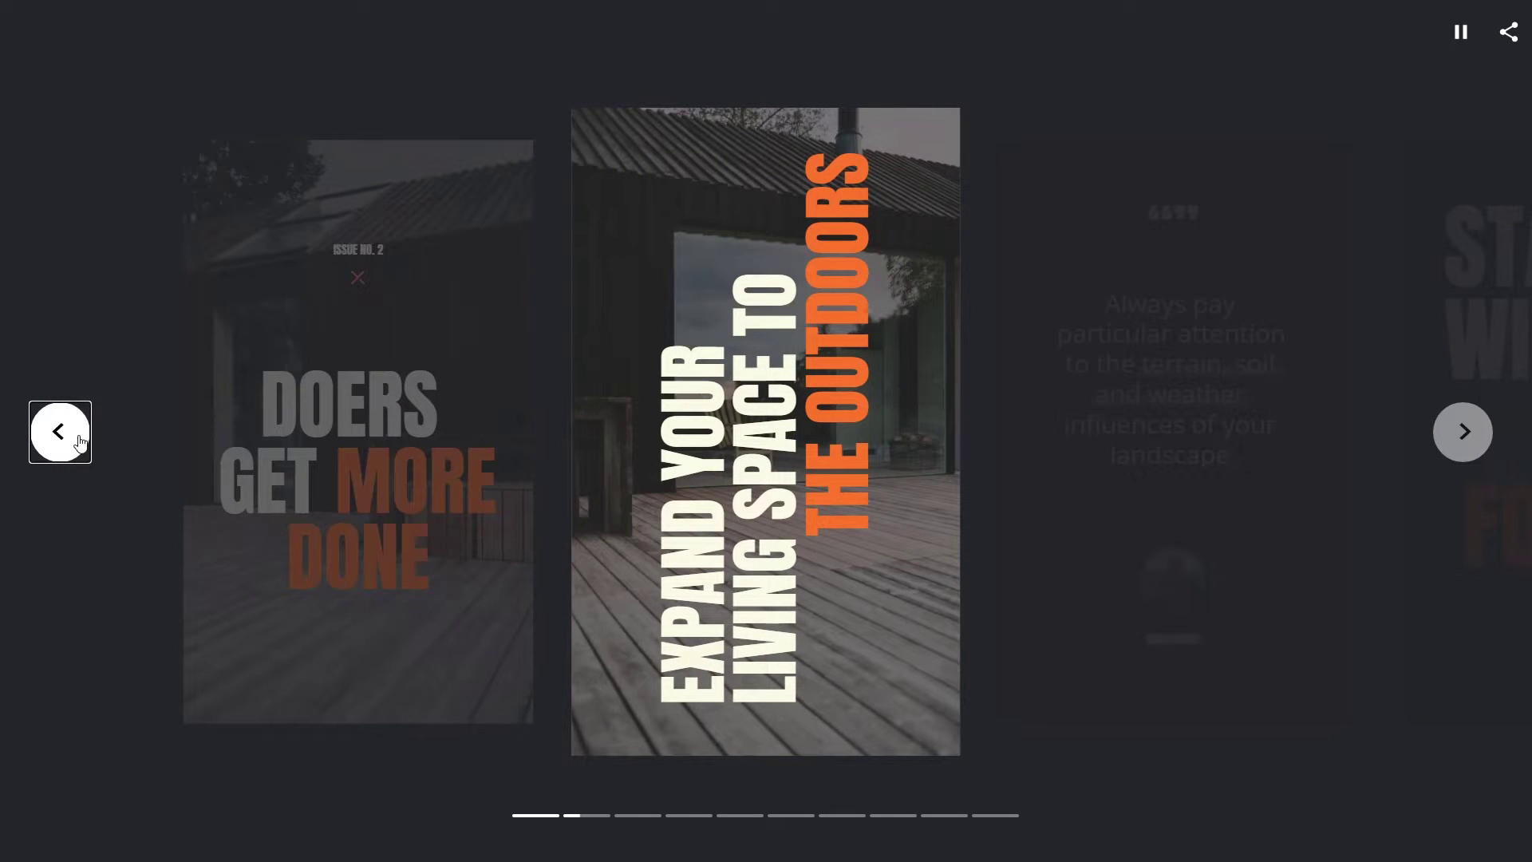
pyautogui.click(80, 440)
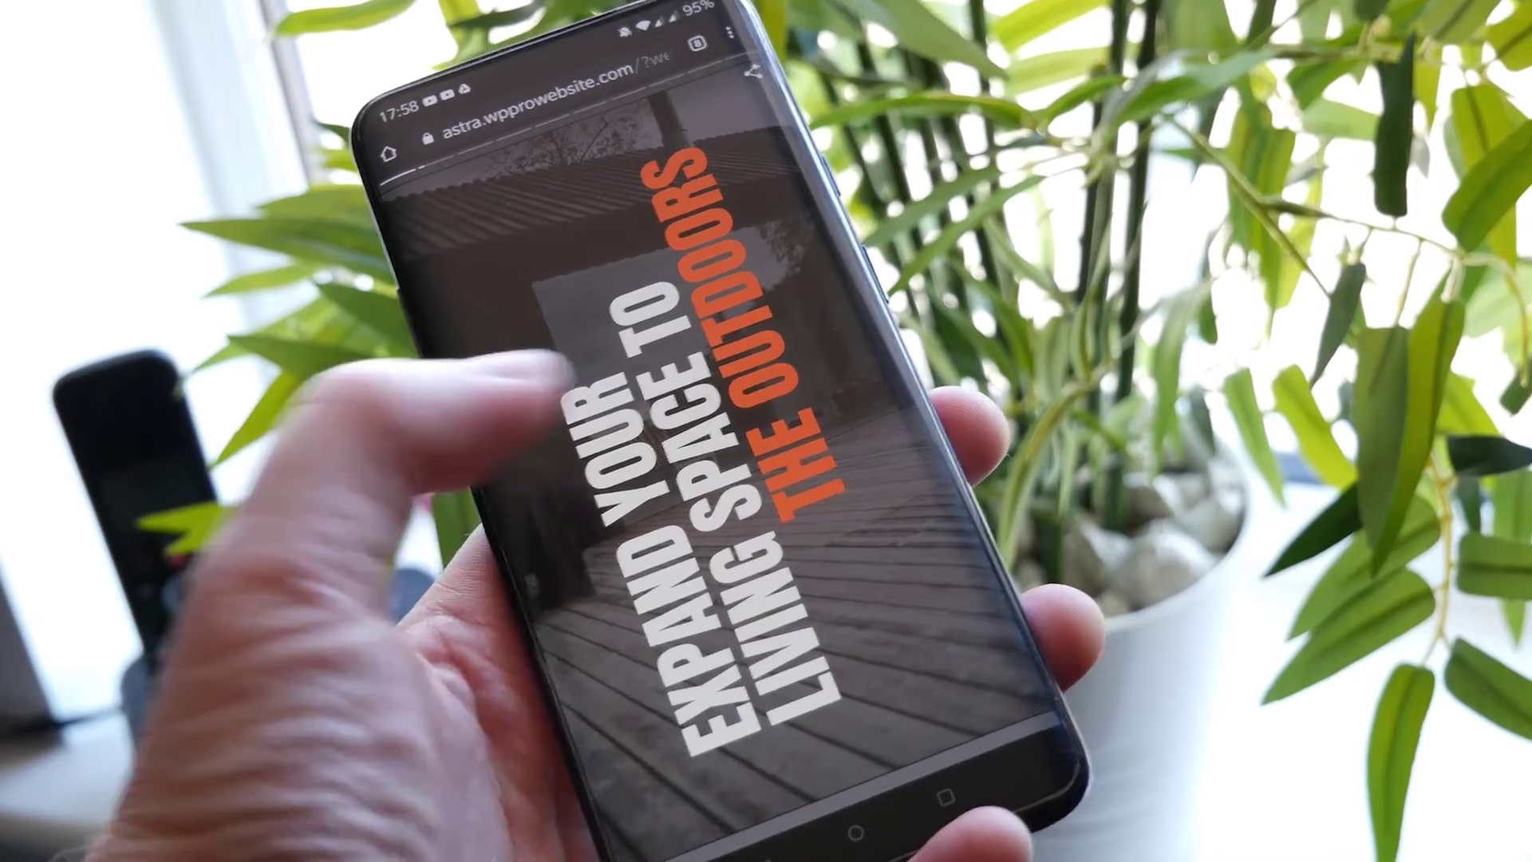
# Advance the story three pages, from Expand Your Living Space through the quote to Start With The Foundation.
pyautogui.scroll(-5, 786, 510)
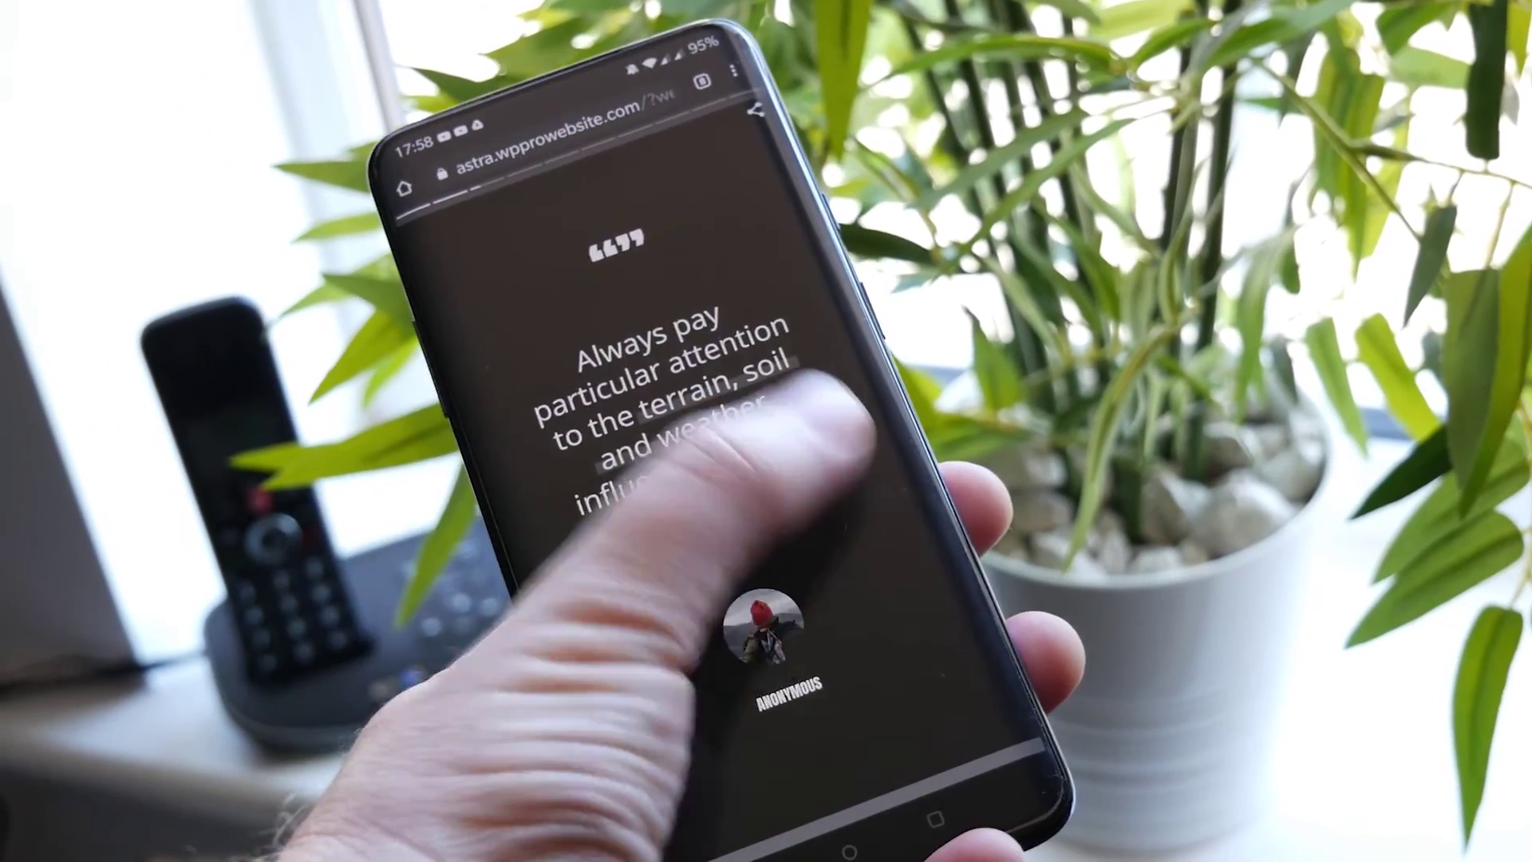
pyautogui.click(838, 411)
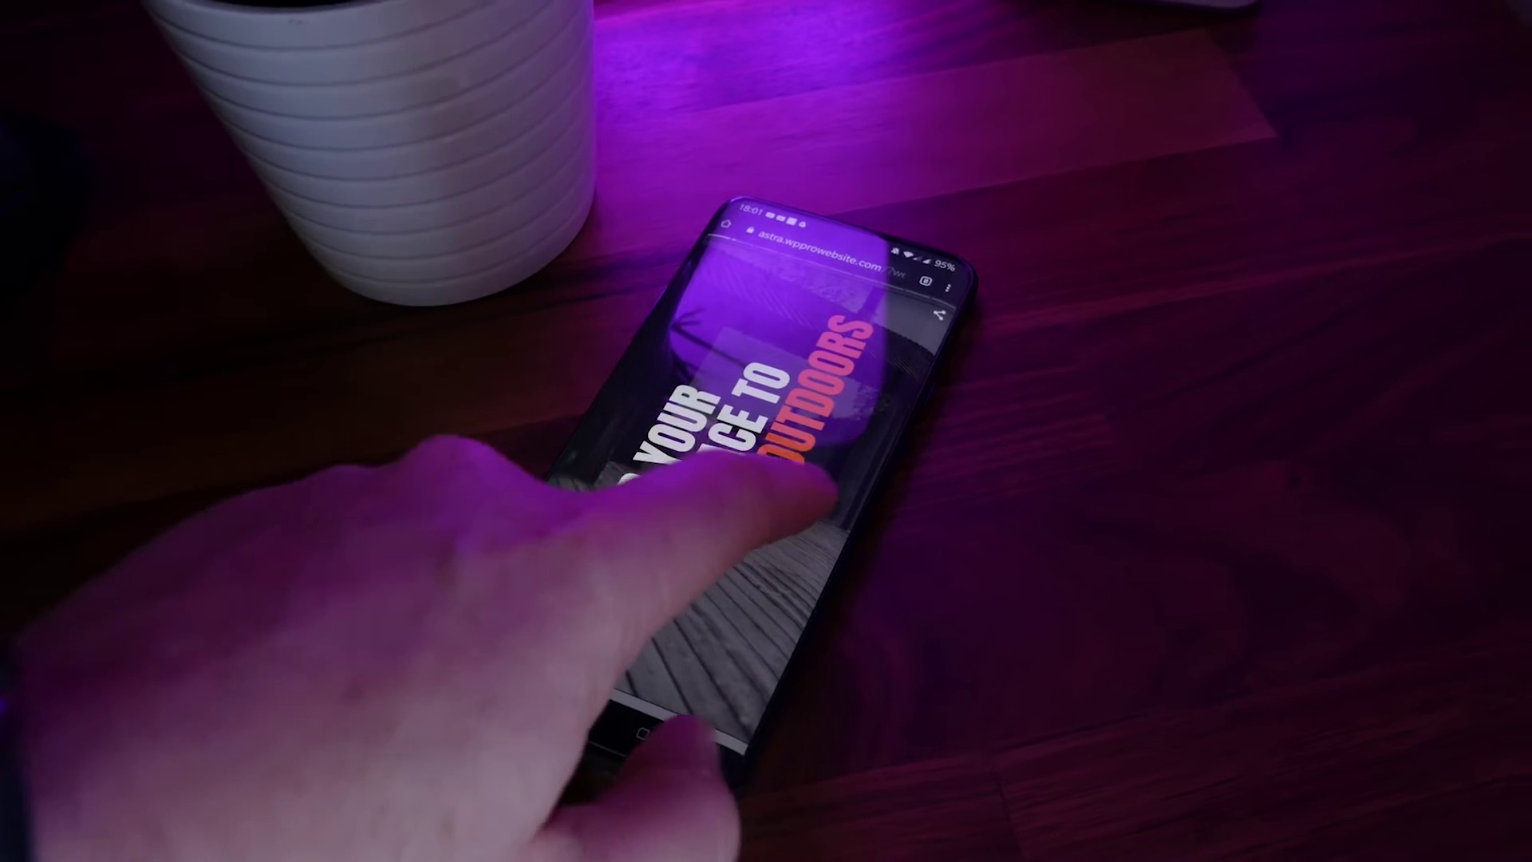
pyautogui.click(830, 489)
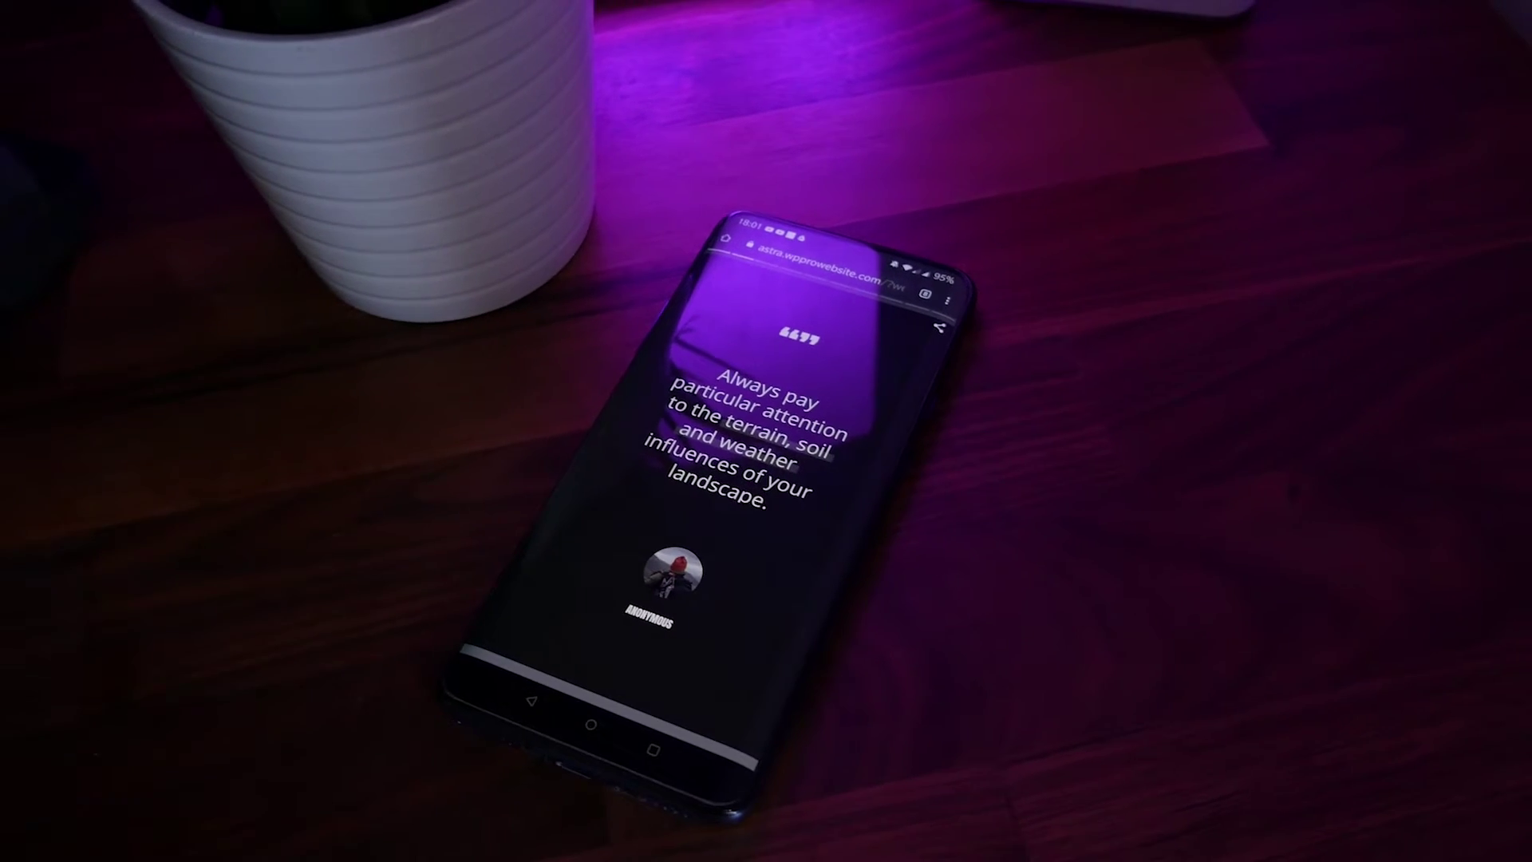
pyautogui.click(834, 579)
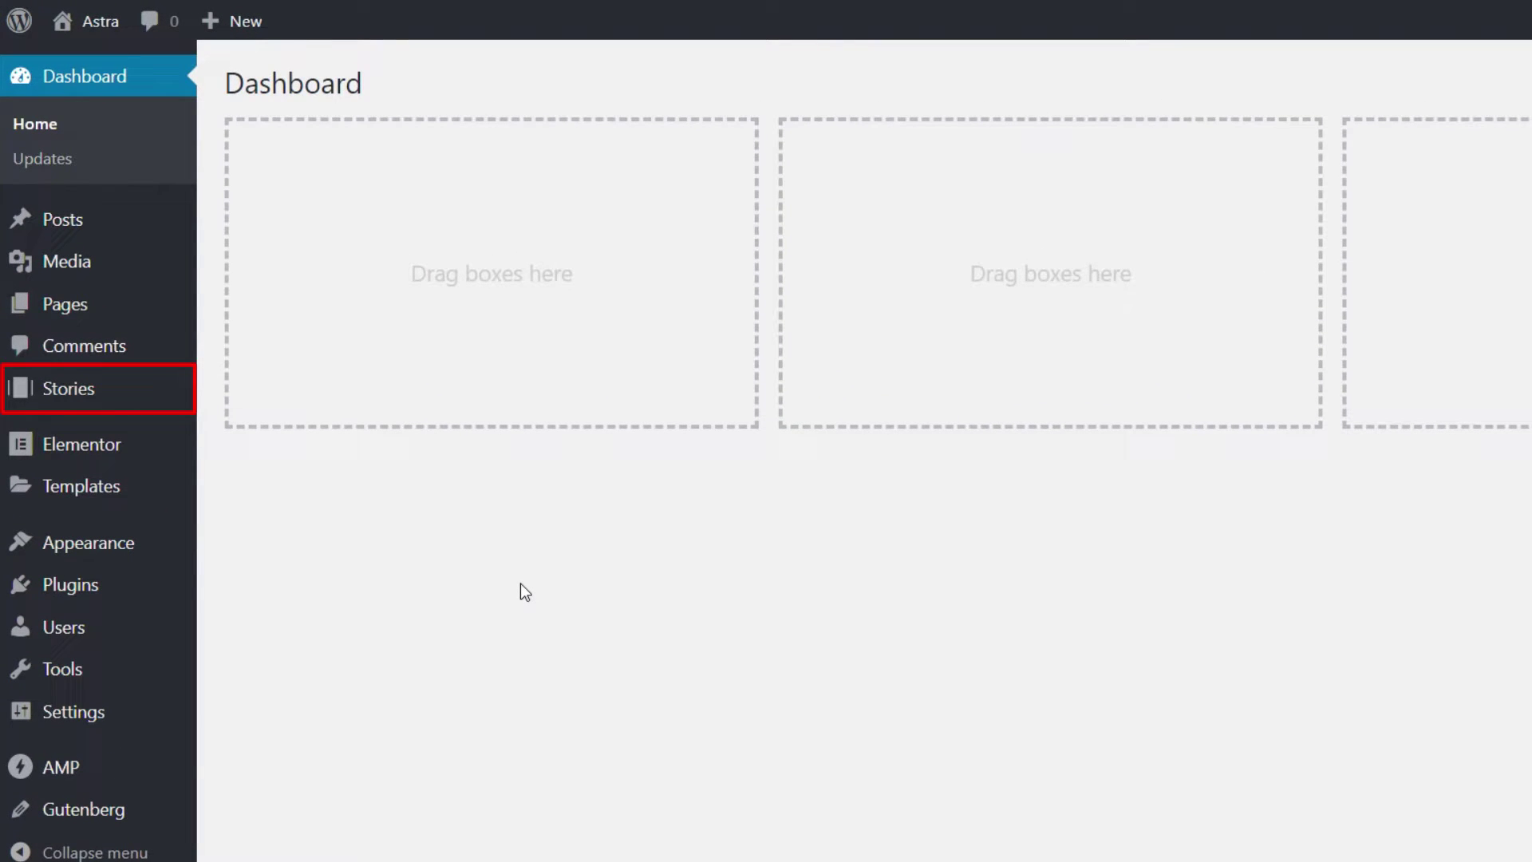
# Go to Stories > Dashboard in the admin sidebar to list the published My Story.
pyautogui.moveTo(83, 405)
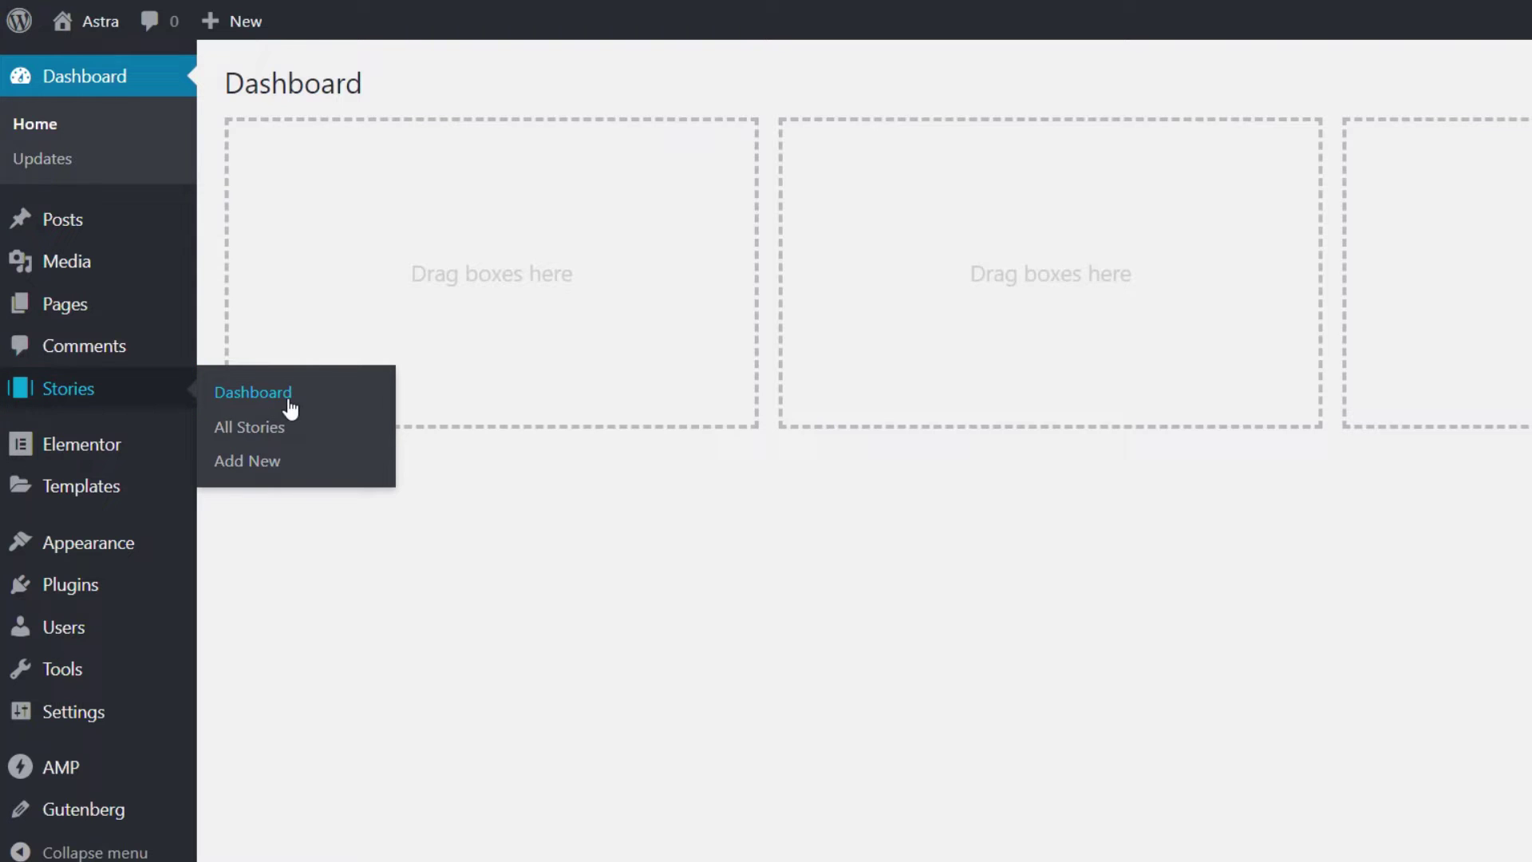
pyautogui.click(279, 396)
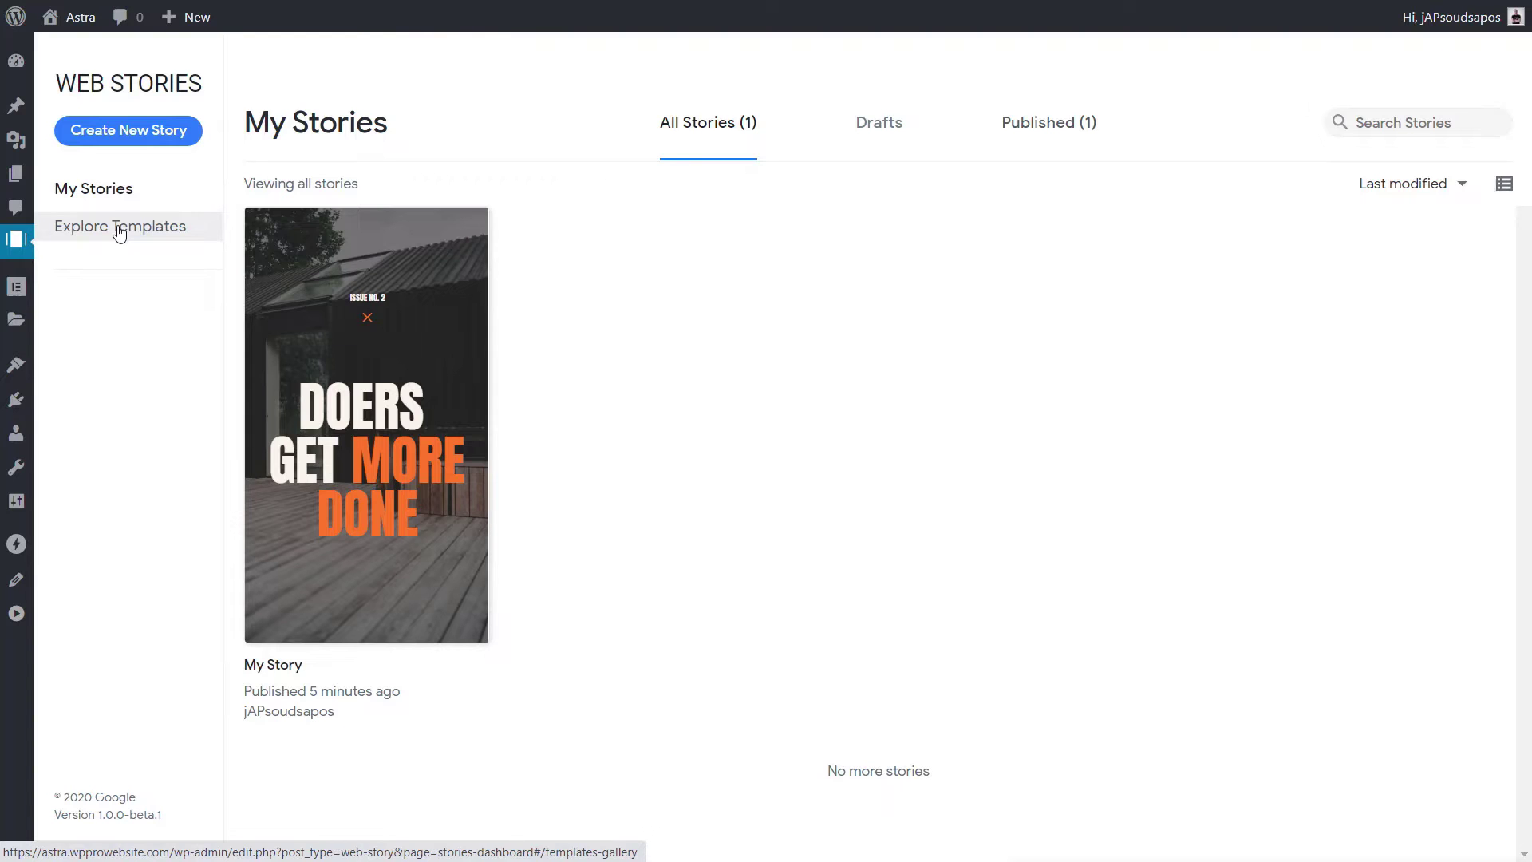
# Open the Explore Templates gallery and view the Sleep template's details.
pyautogui.click(120, 229)
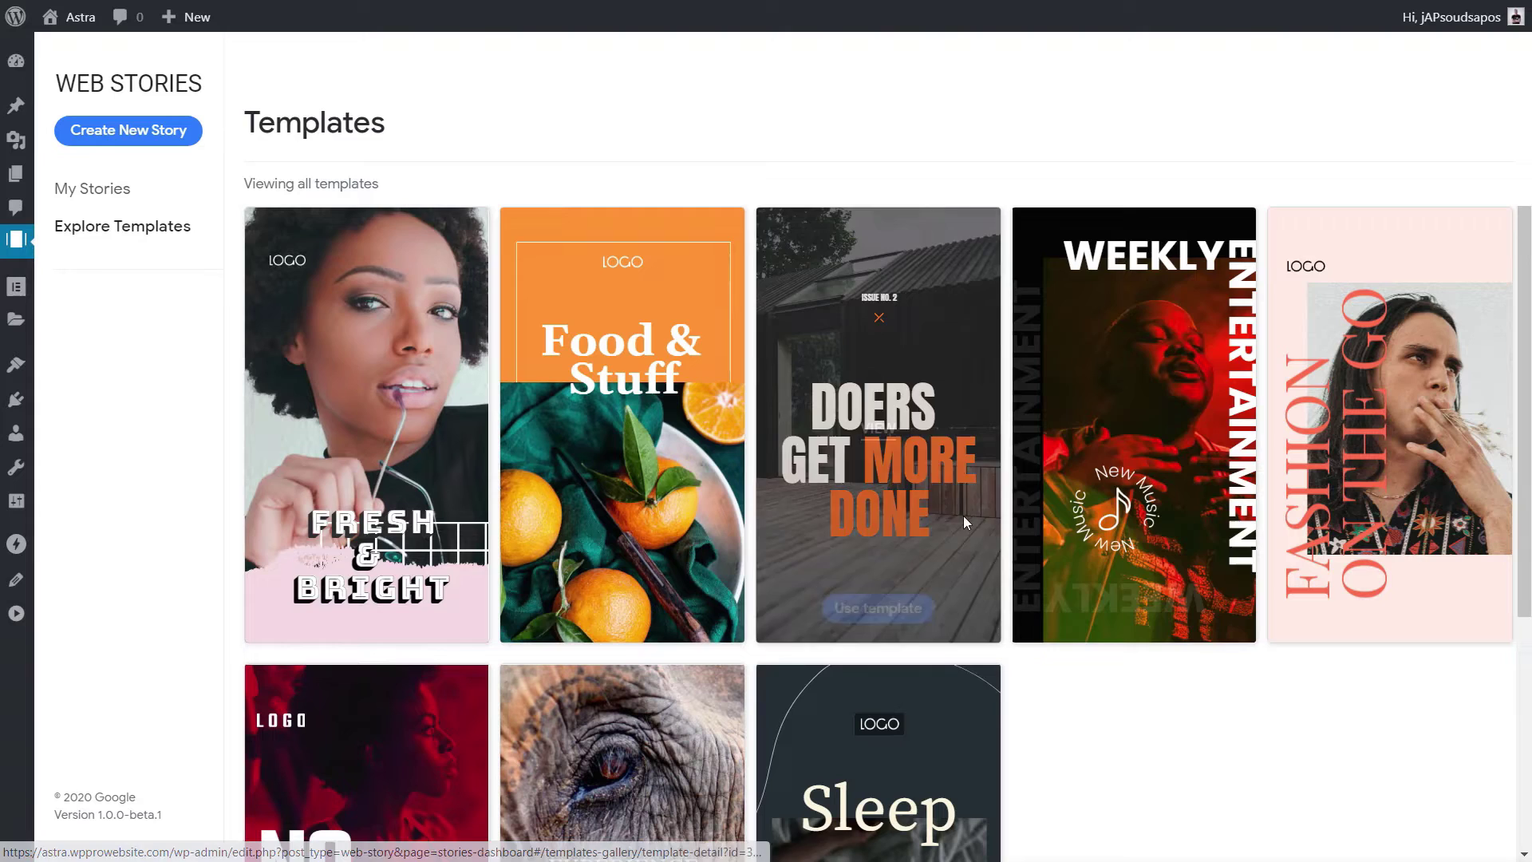
pyautogui.scroll(-3, 1061, 582)
pyautogui.moveTo(788, 605)
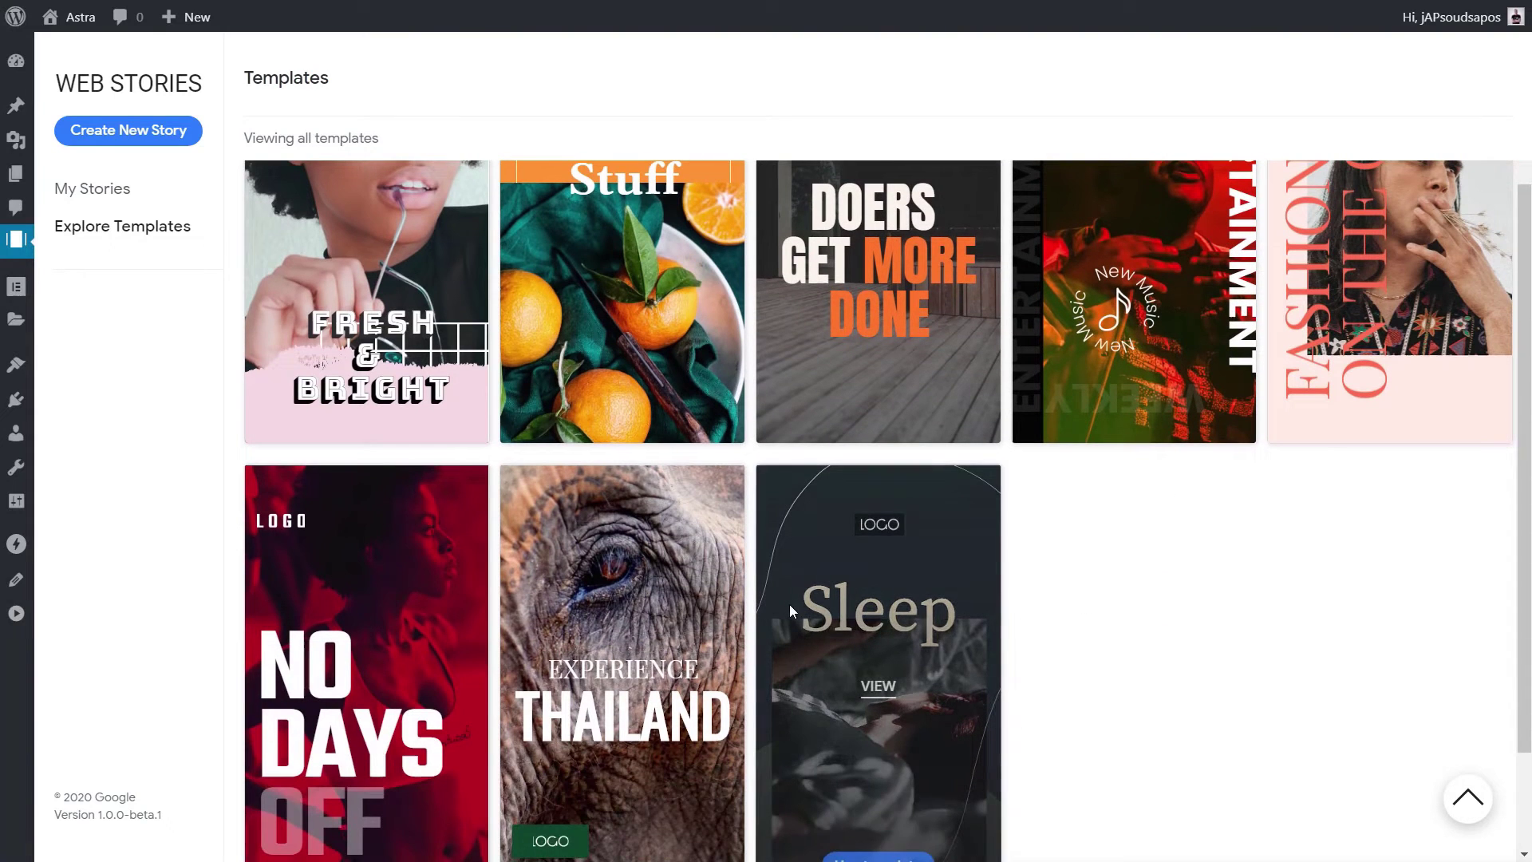
pyautogui.click(879, 686)
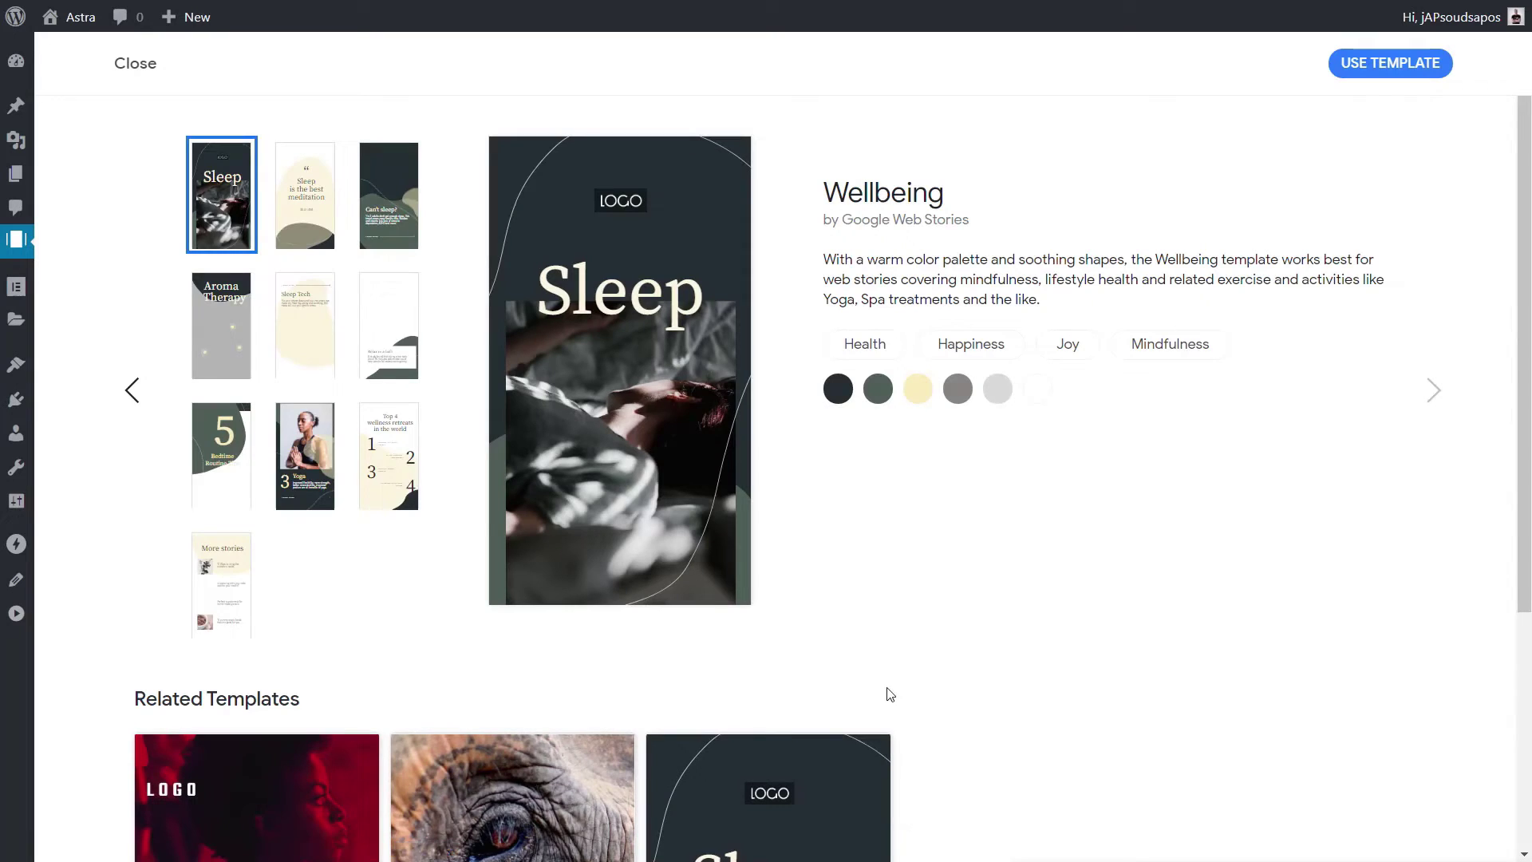
# Preview the Sleep template pages: Can't sleep?, Sleep Tech, Aroma Therapy, 5 Bedtime Routine Tips, 3 Yoga.
pyautogui.click(322, 194)
pyautogui.click(391, 229)
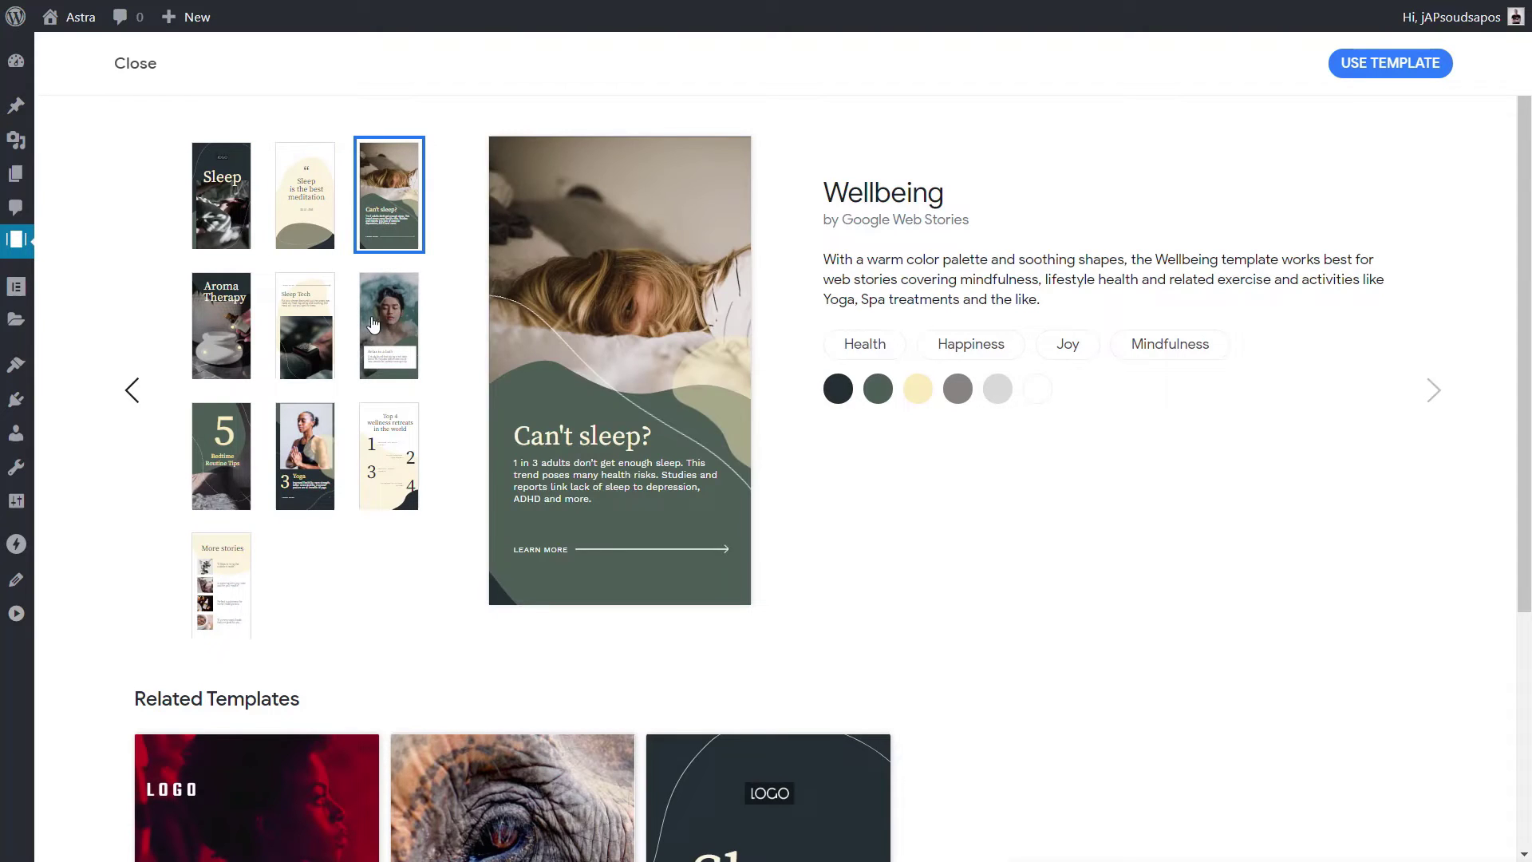
pyautogui.click(394, 324)
pyautogui.click(304, 323)
pyautogui.click(226, 327)
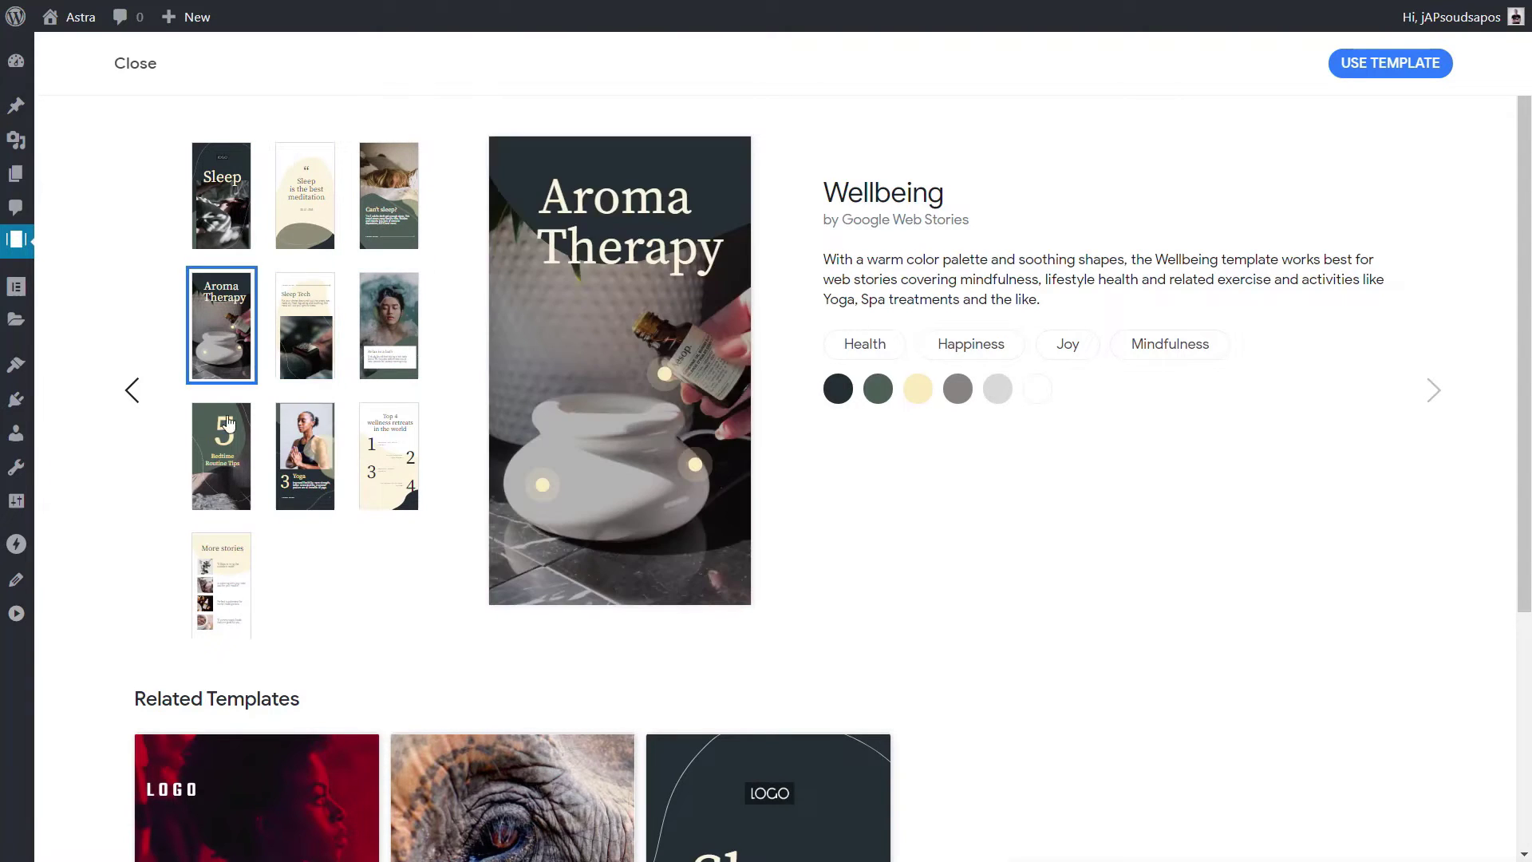
pyautogui.click(244, 449)
pyautogui.click(298, 454)
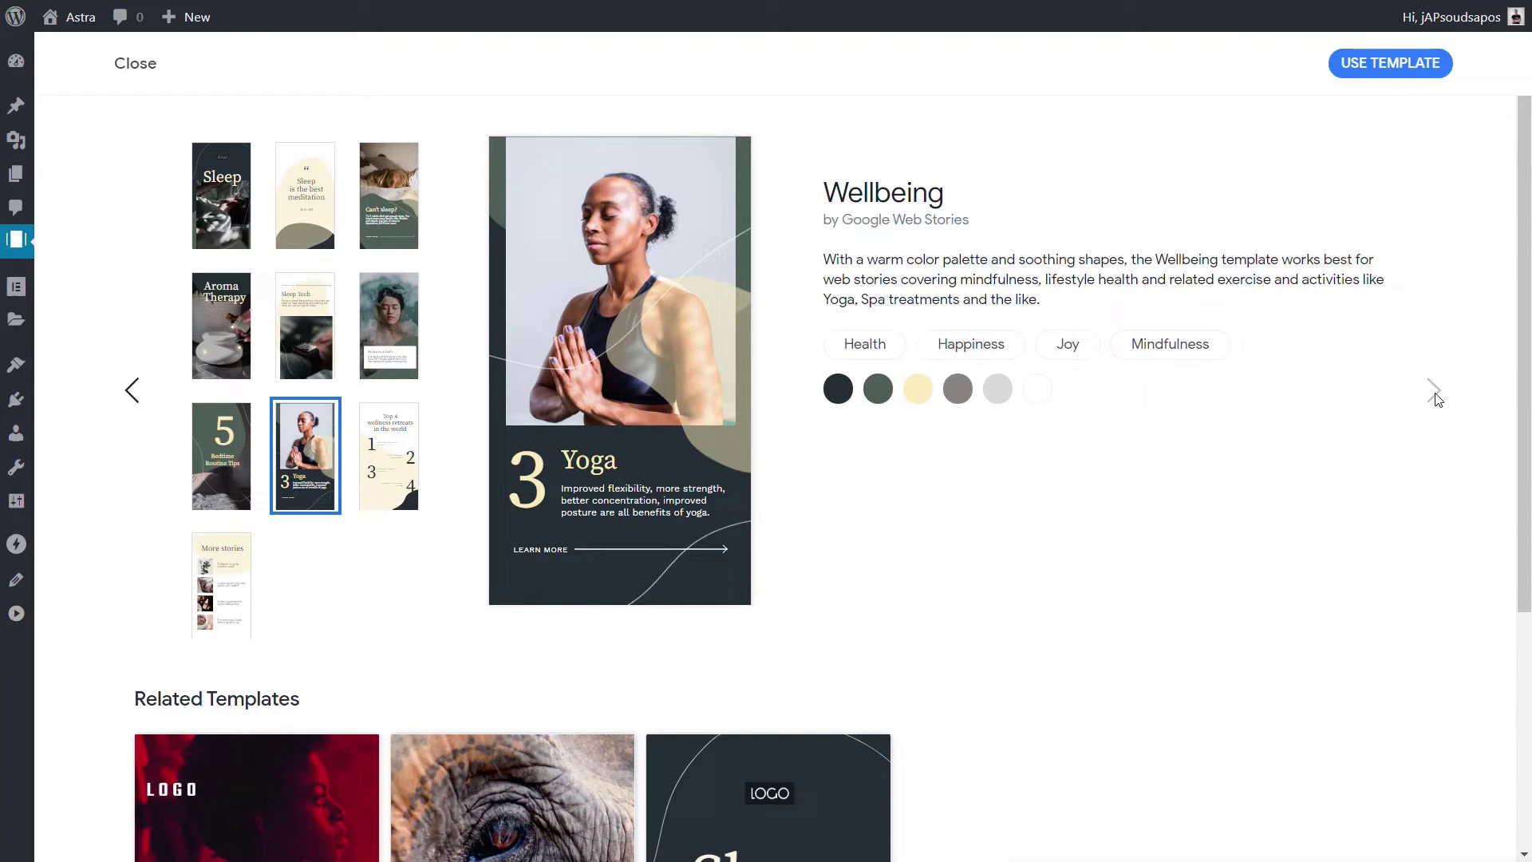
# Switch the preview to the Travel and Fitness templates, then close back to the gallery.
pyautogui.click(134, 390)
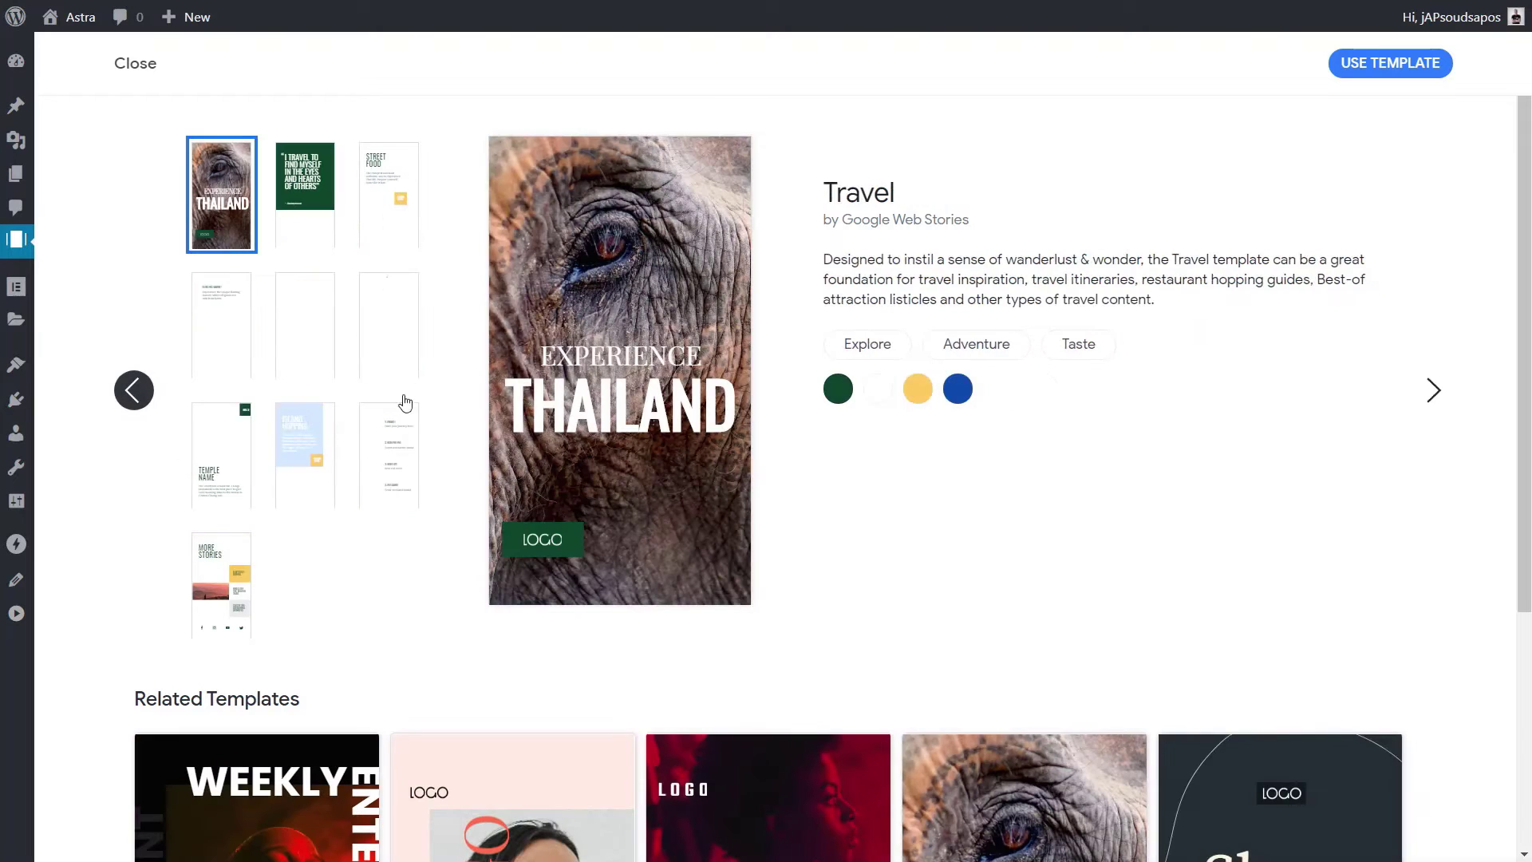
pyautogui.click(133, 390)
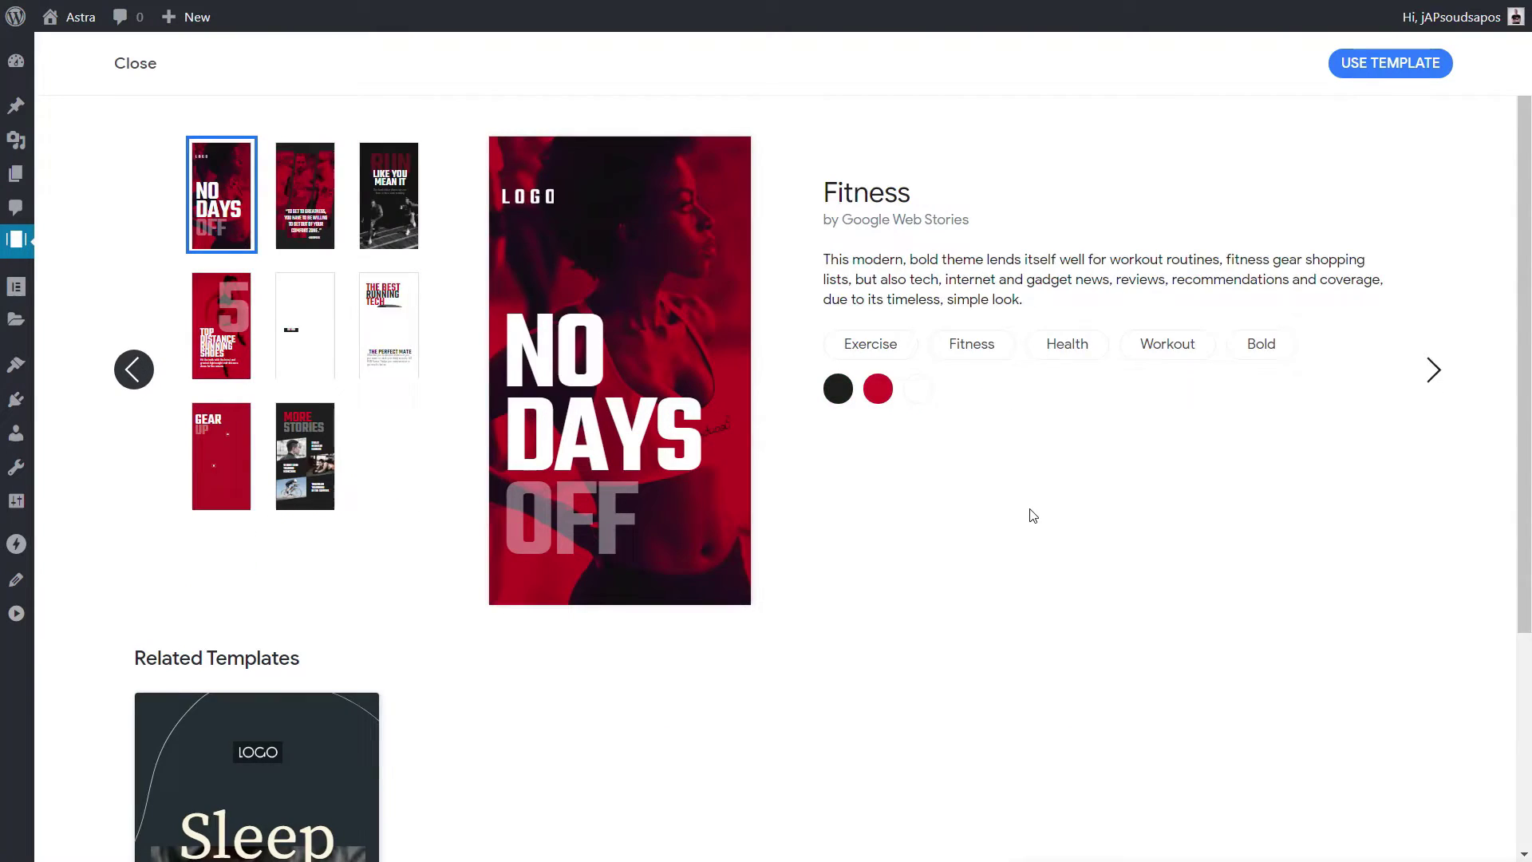
pyautogui.scroll(-4, 672, 535)
pyautogui.scroll(4, 750, 611)
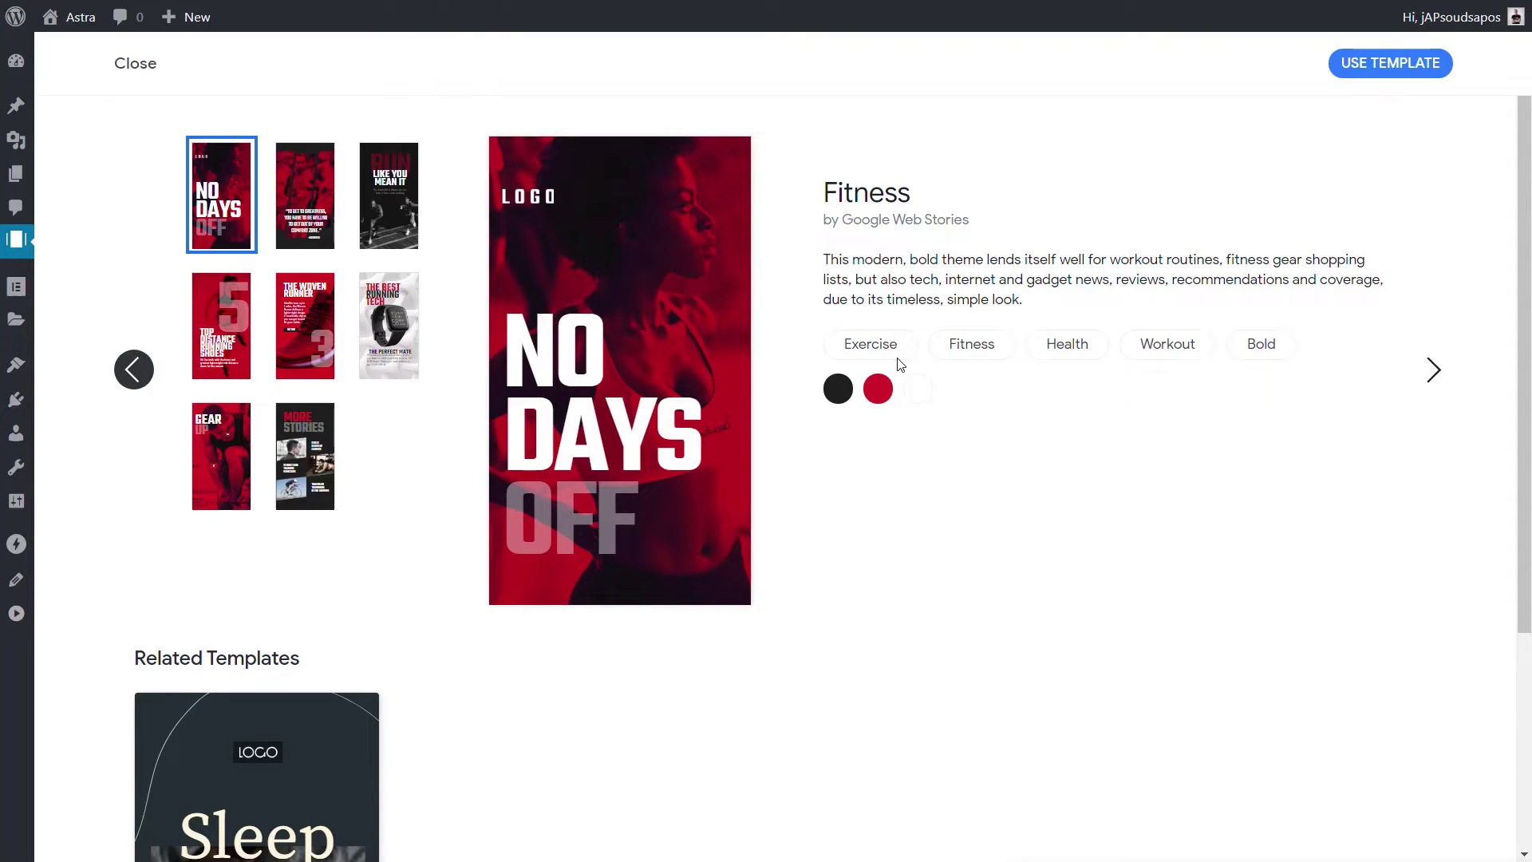
pyautogui.click(128, 66)
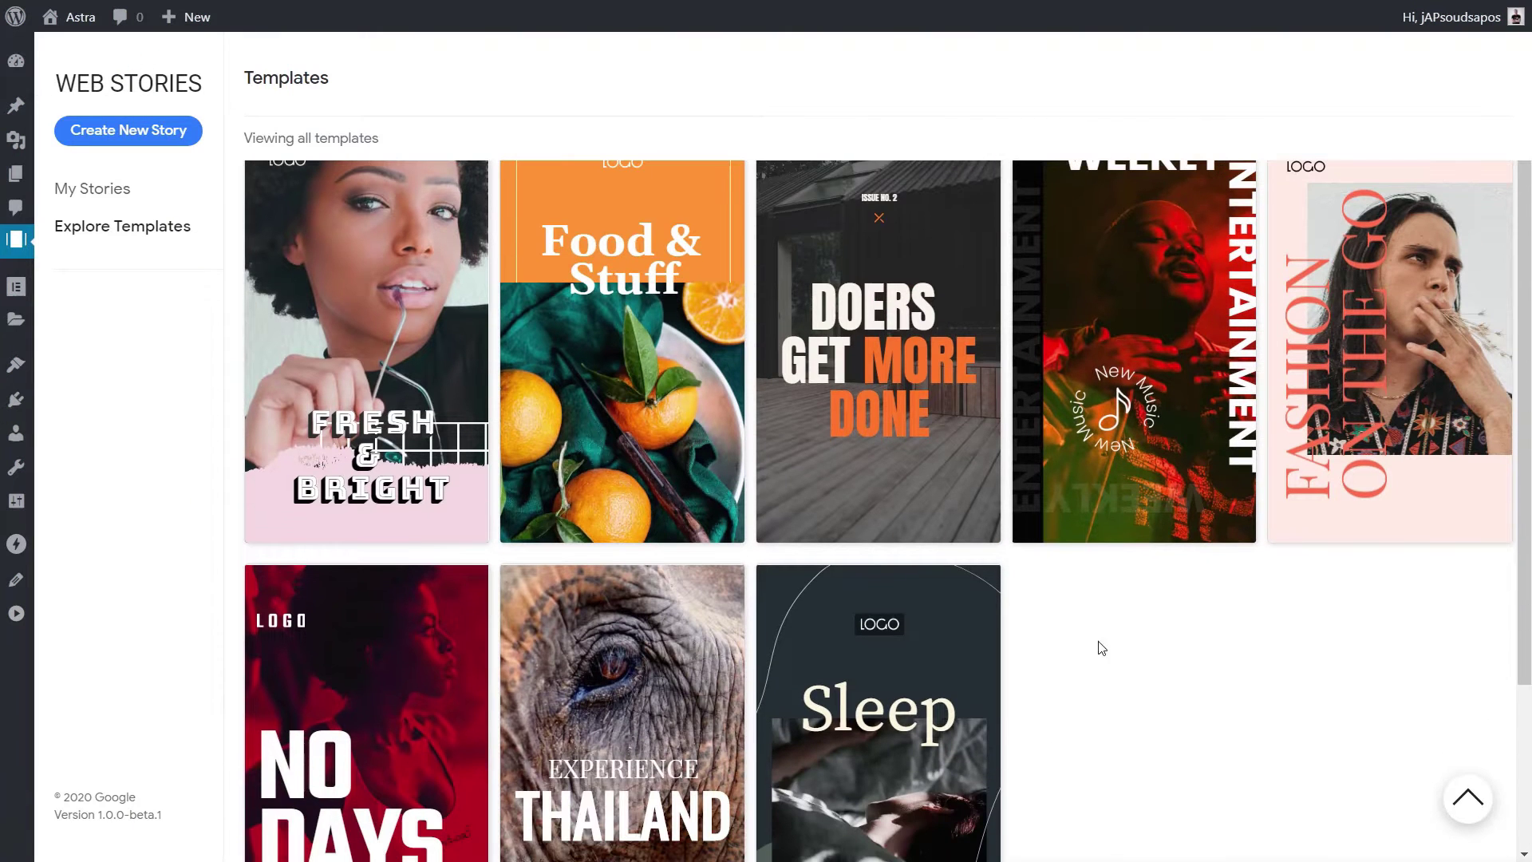
# Use the Doers Get More Done template to create a new untitled story.
pyautogui.moveTo(862, 356)
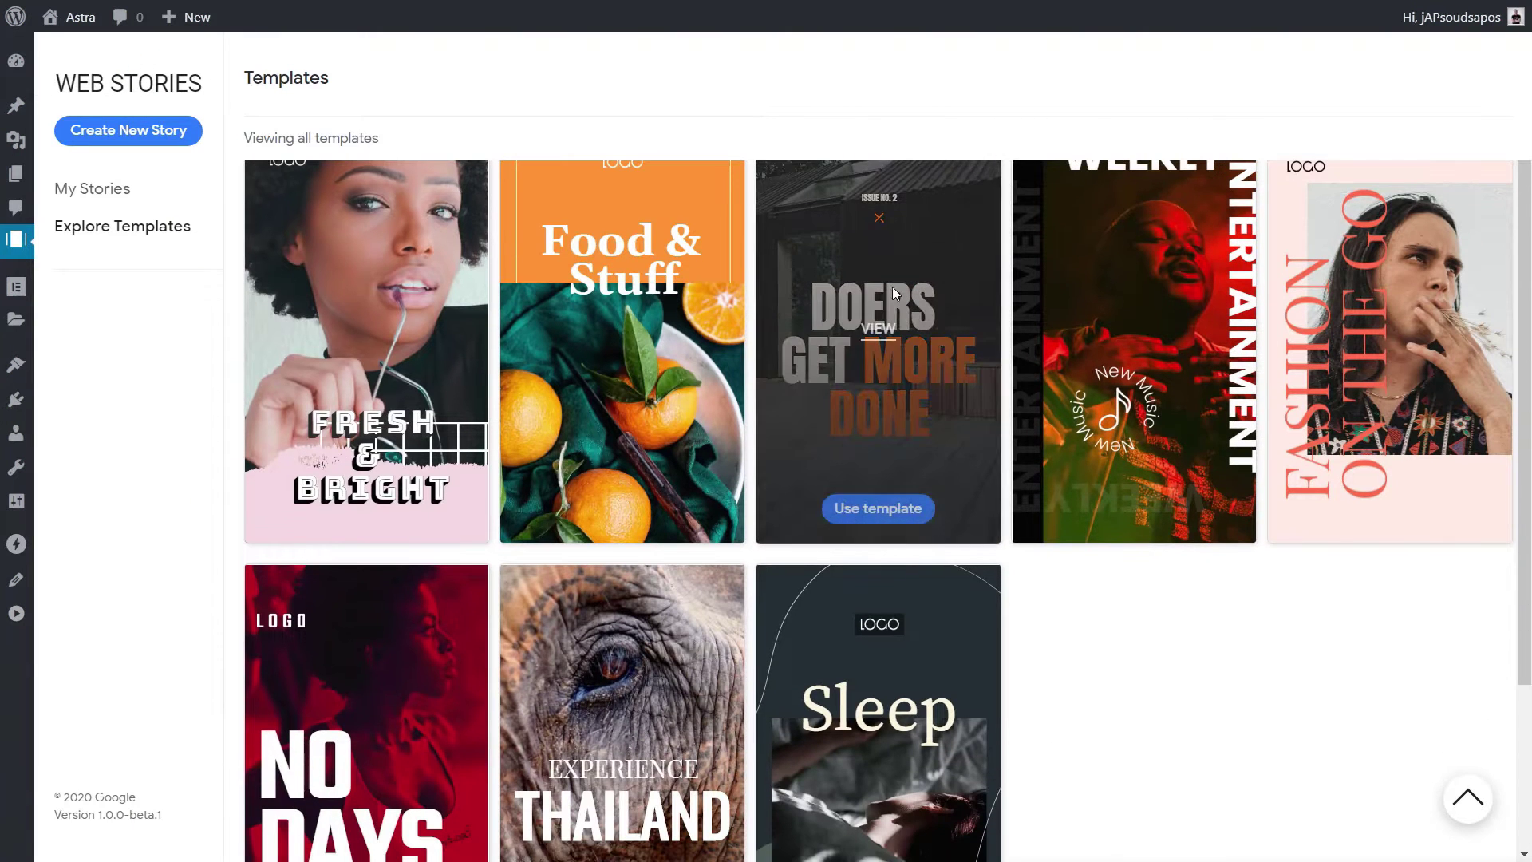
pyautogui.click(882, 510)
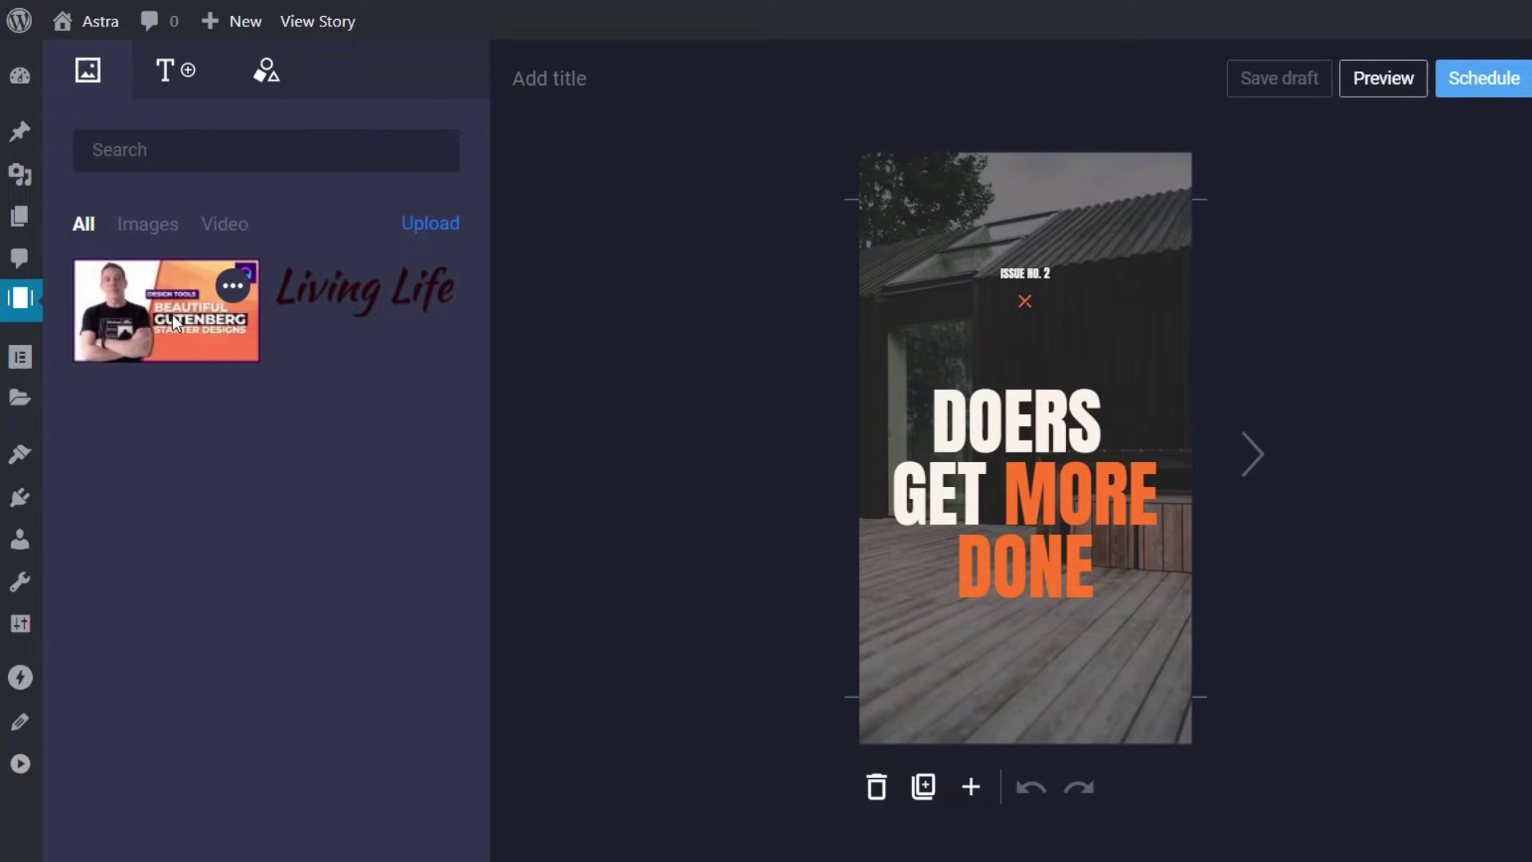
# Filter the media library to images, then videos, then back to all media.
pyautogui.click(142, 224)
pyautogui.click(226, 226)
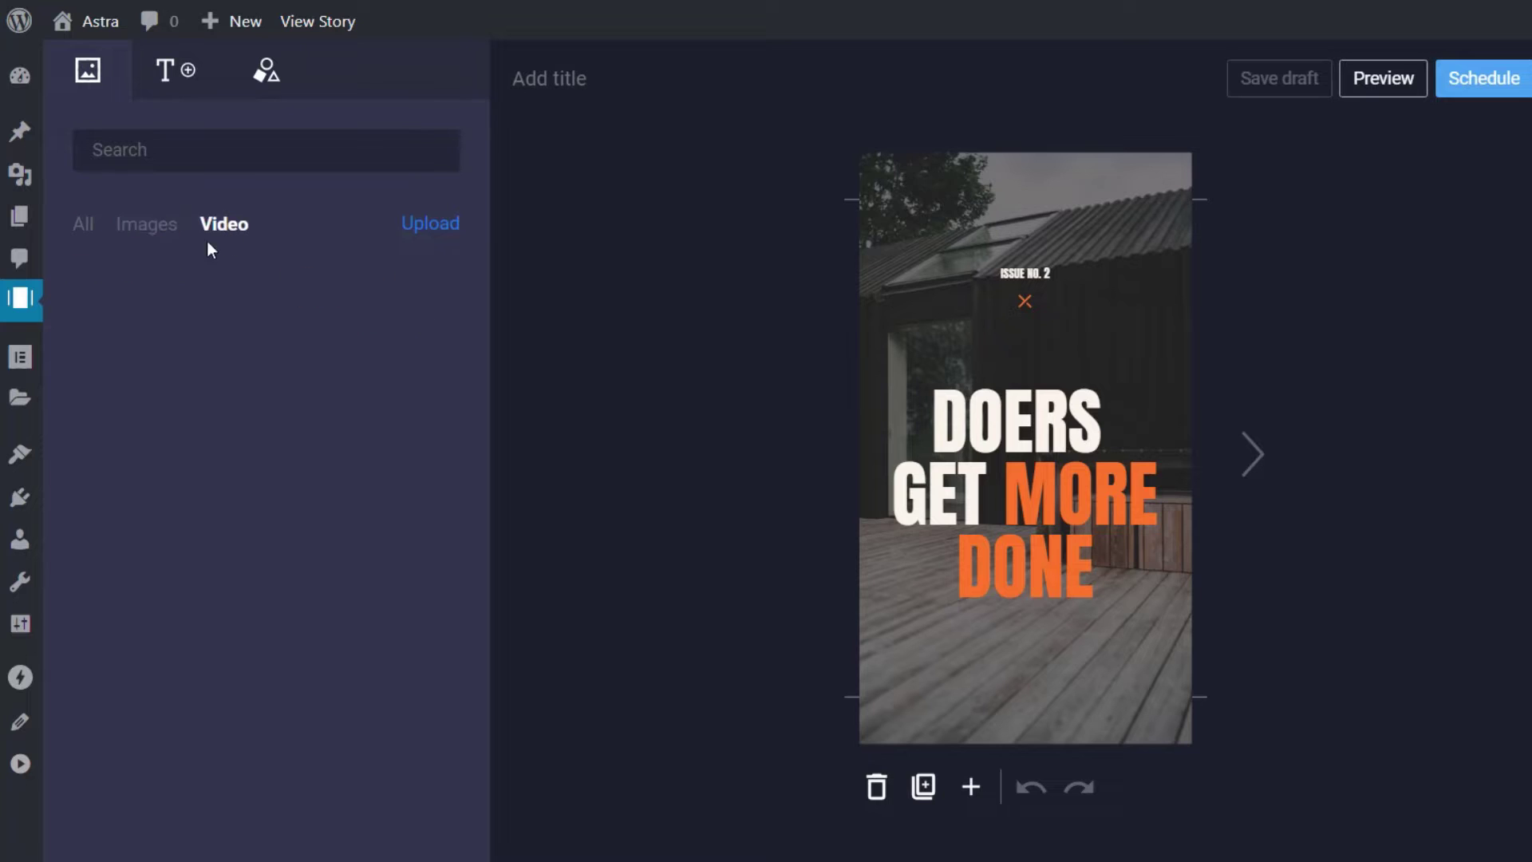
pyautogui.click(137, 224)
pyautogui.click(83, 223)
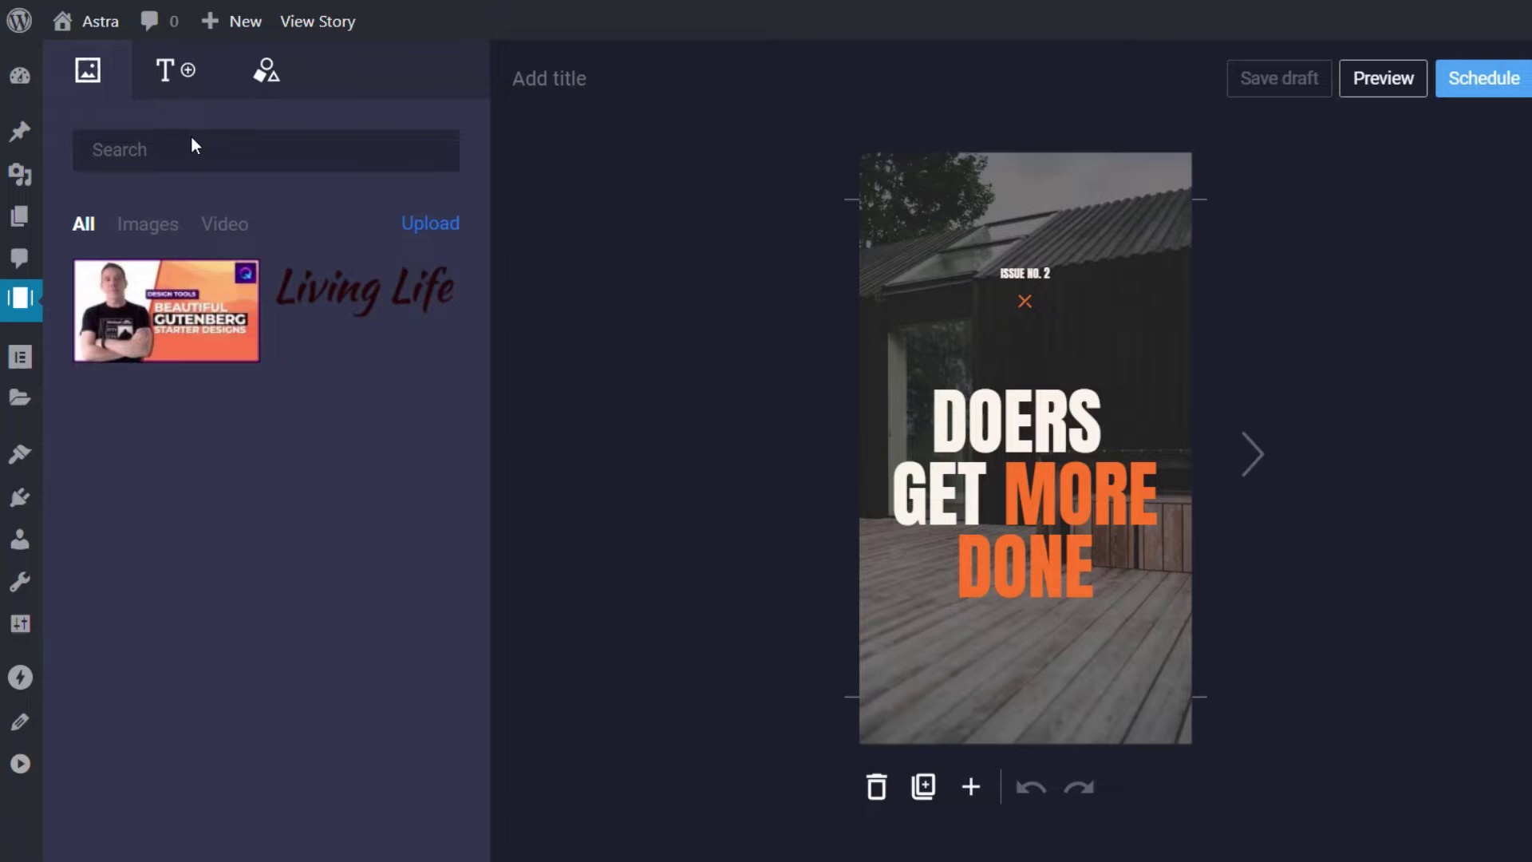
# Add a 'Fill in some text' text box and move it to the top of the page.
pyautogui.click(179, 70)
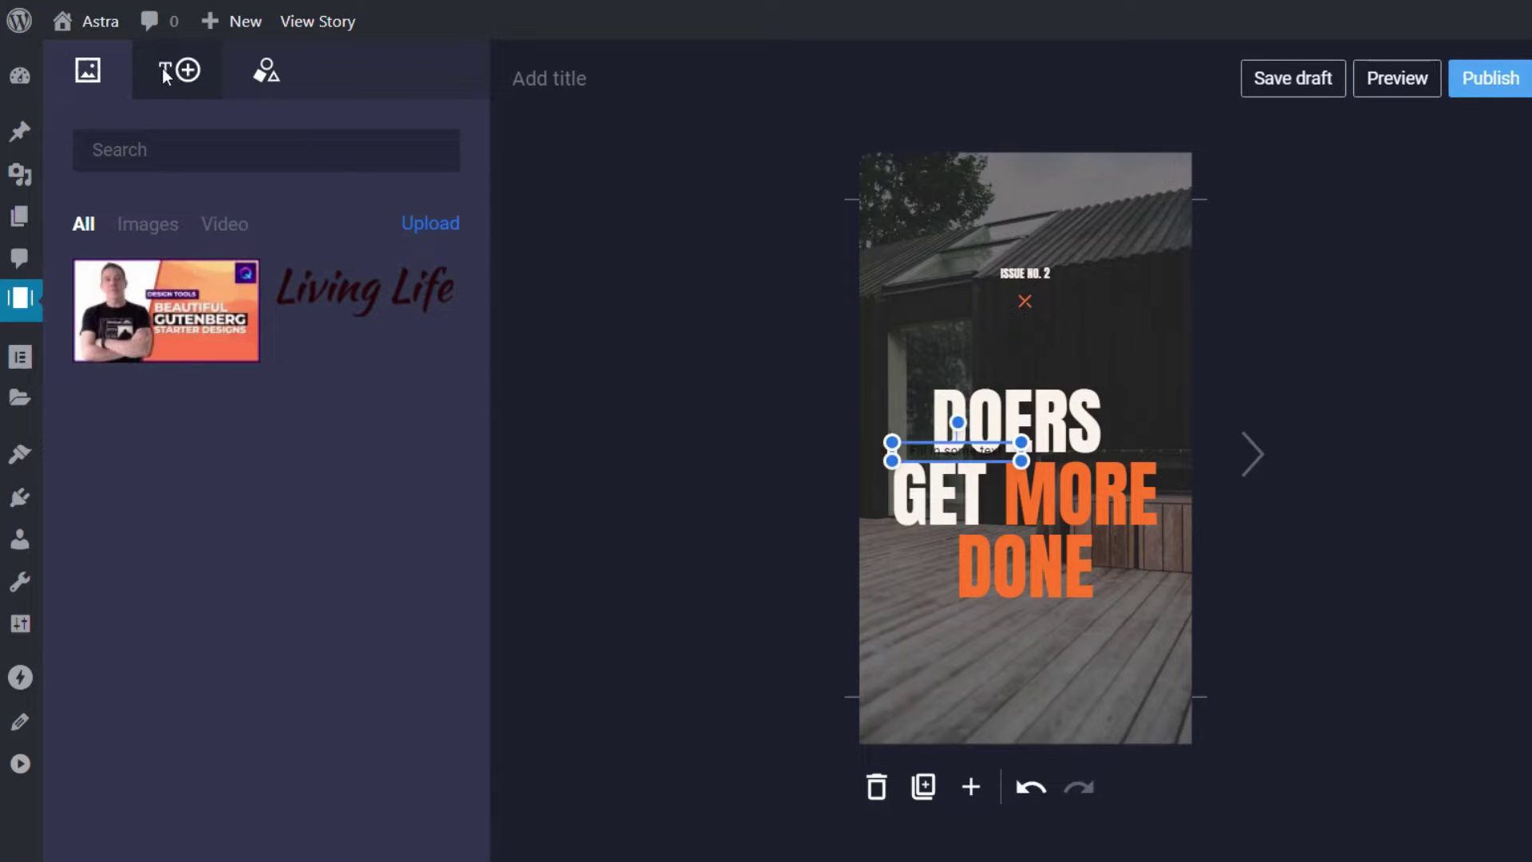
pyautogui.moveTo(948, 458); pyautogui.dragTo(967, 227)
pyautogui.click(965, 220)
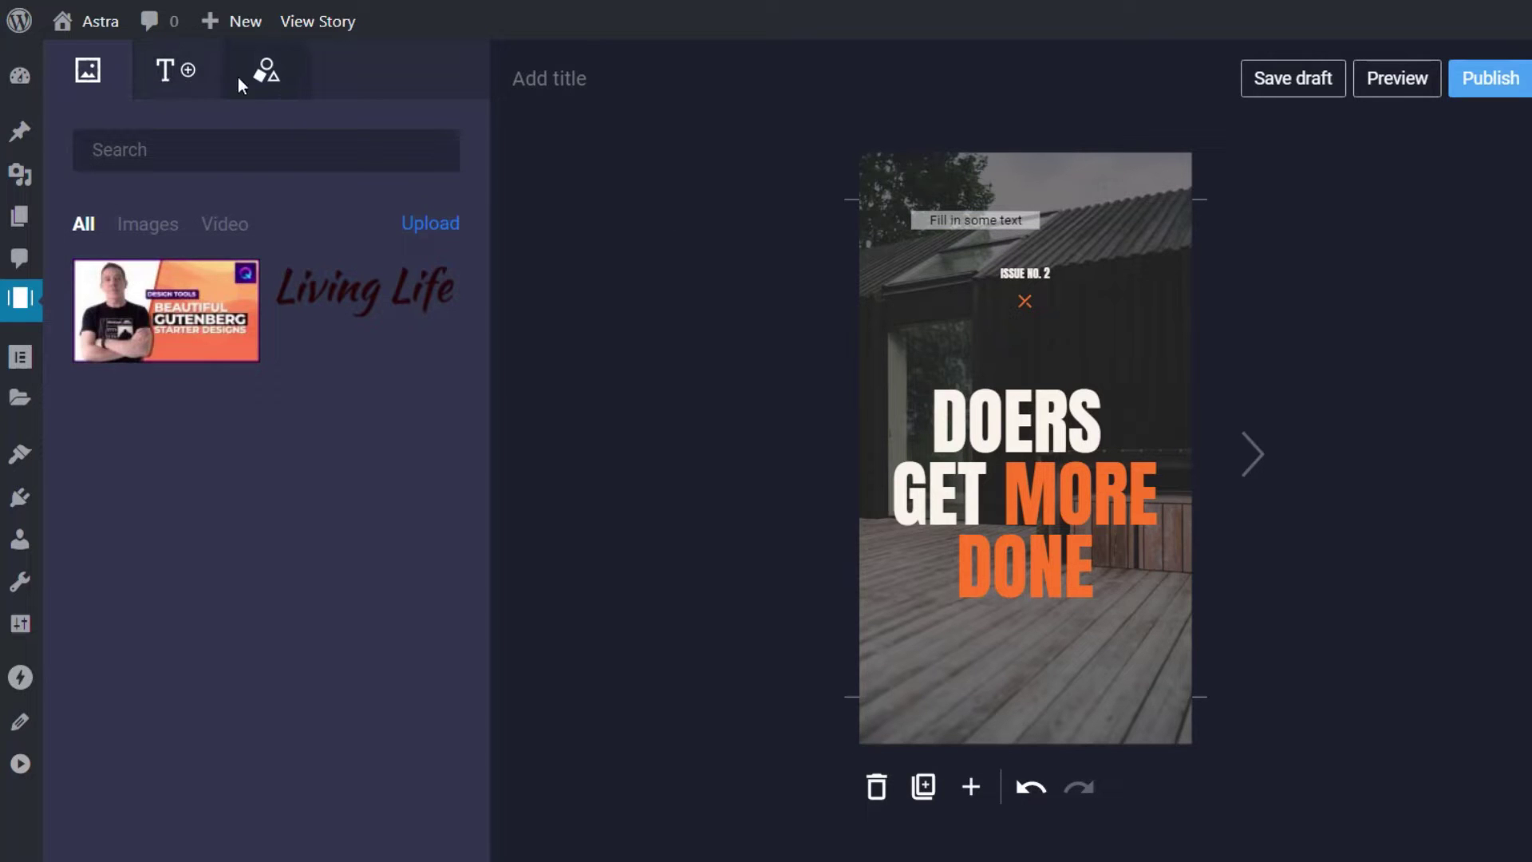
pyautogui.click(161, 79)
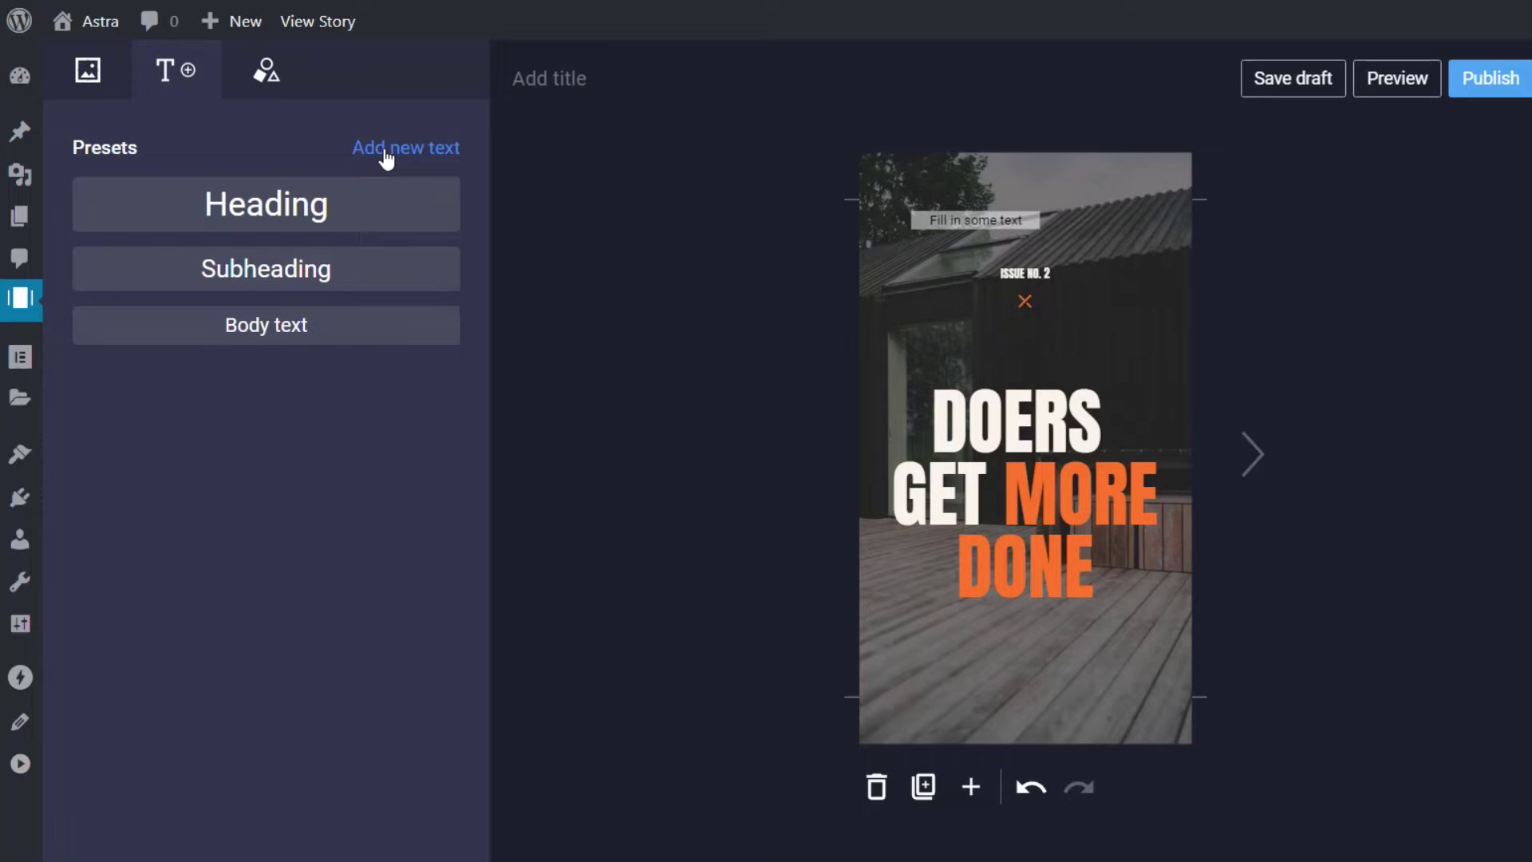
pyautogui.click(265, 72)
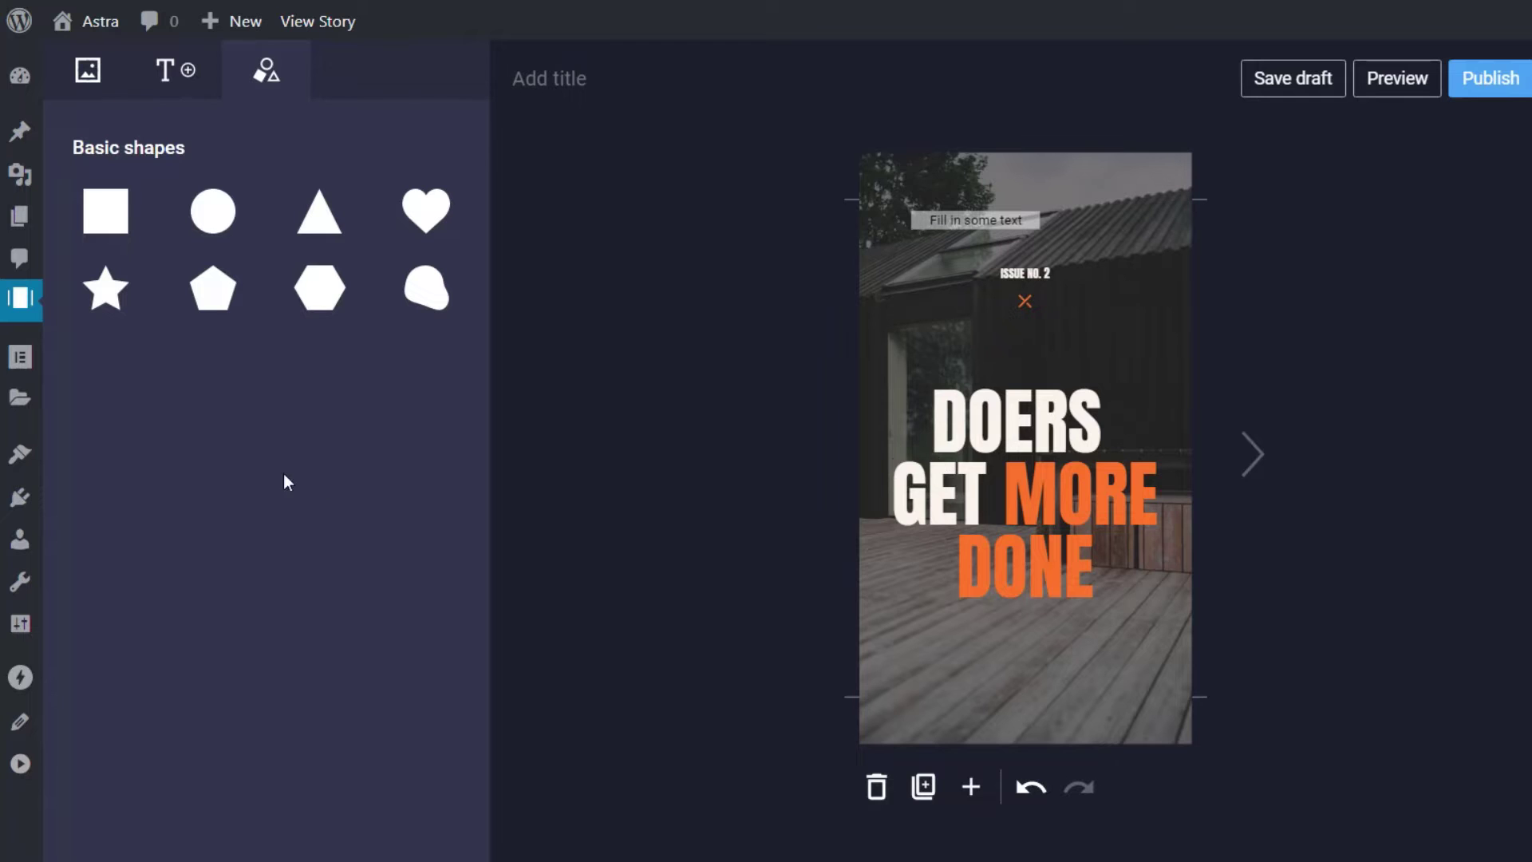
# Drop a square onto the first page, centre it, and set its opacity to 30%.
pyautogui.moveTo(105, 211); pyautogui.dragTo(910, 446)
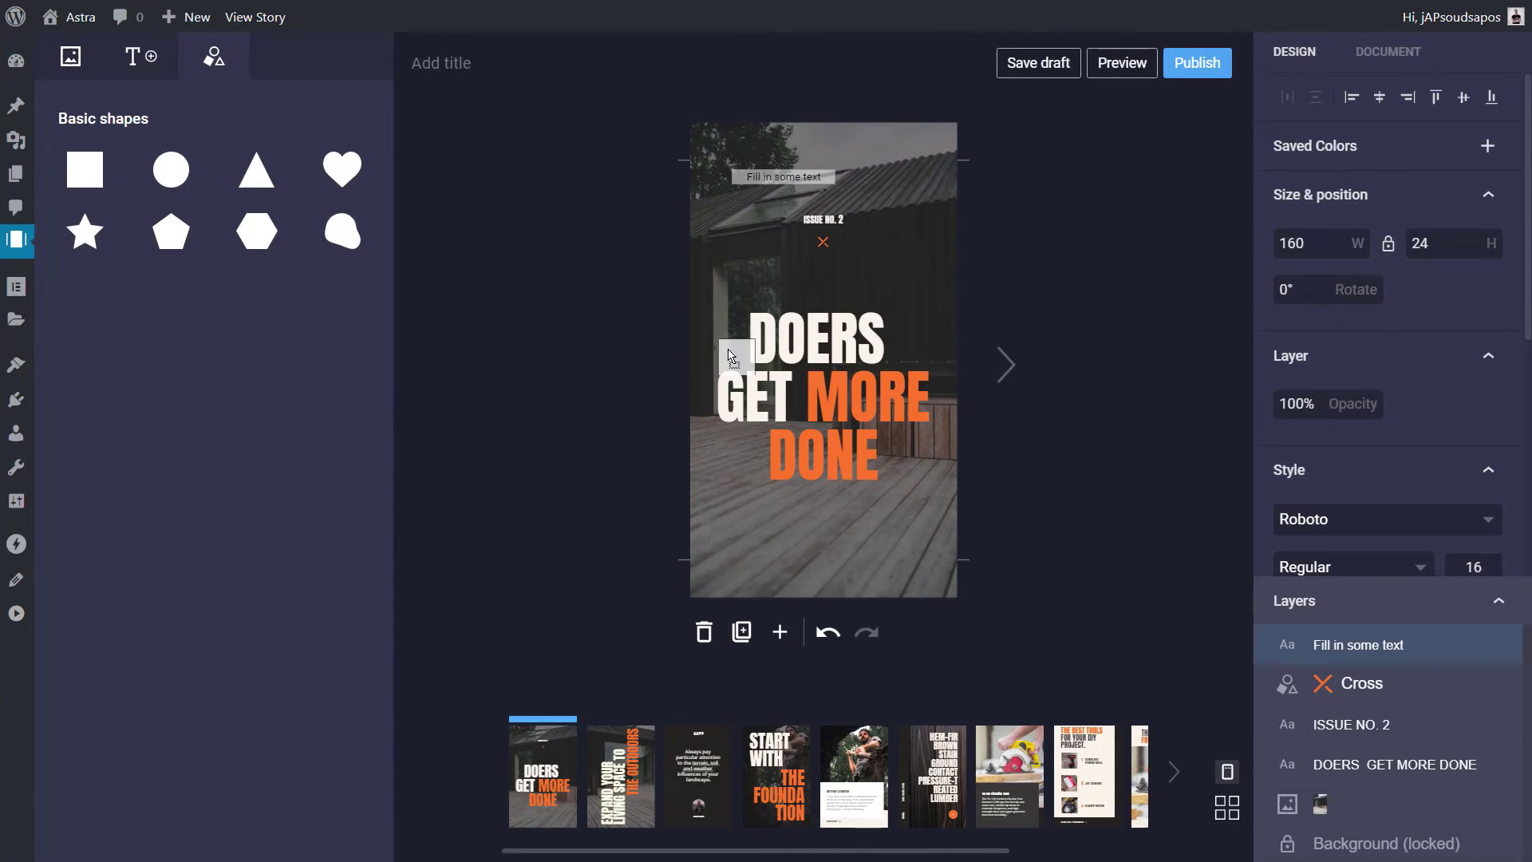
pyautogui.moveTo(729, 355); pyautogui.dragTo(847, 395)
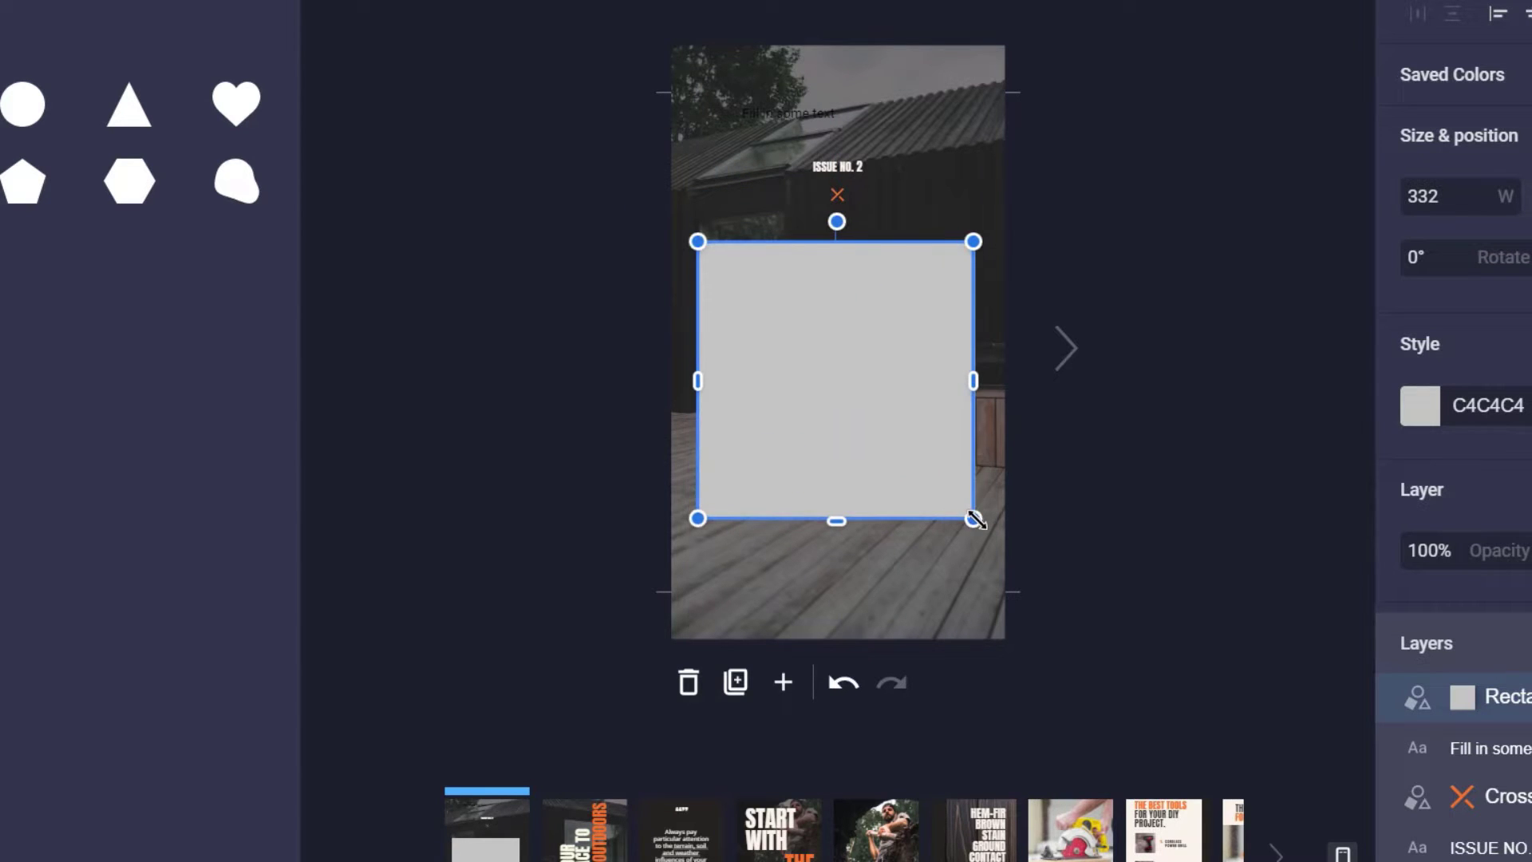
pyautogui.moveTo(892, 455); pyautogui.dragTo(883, 452)
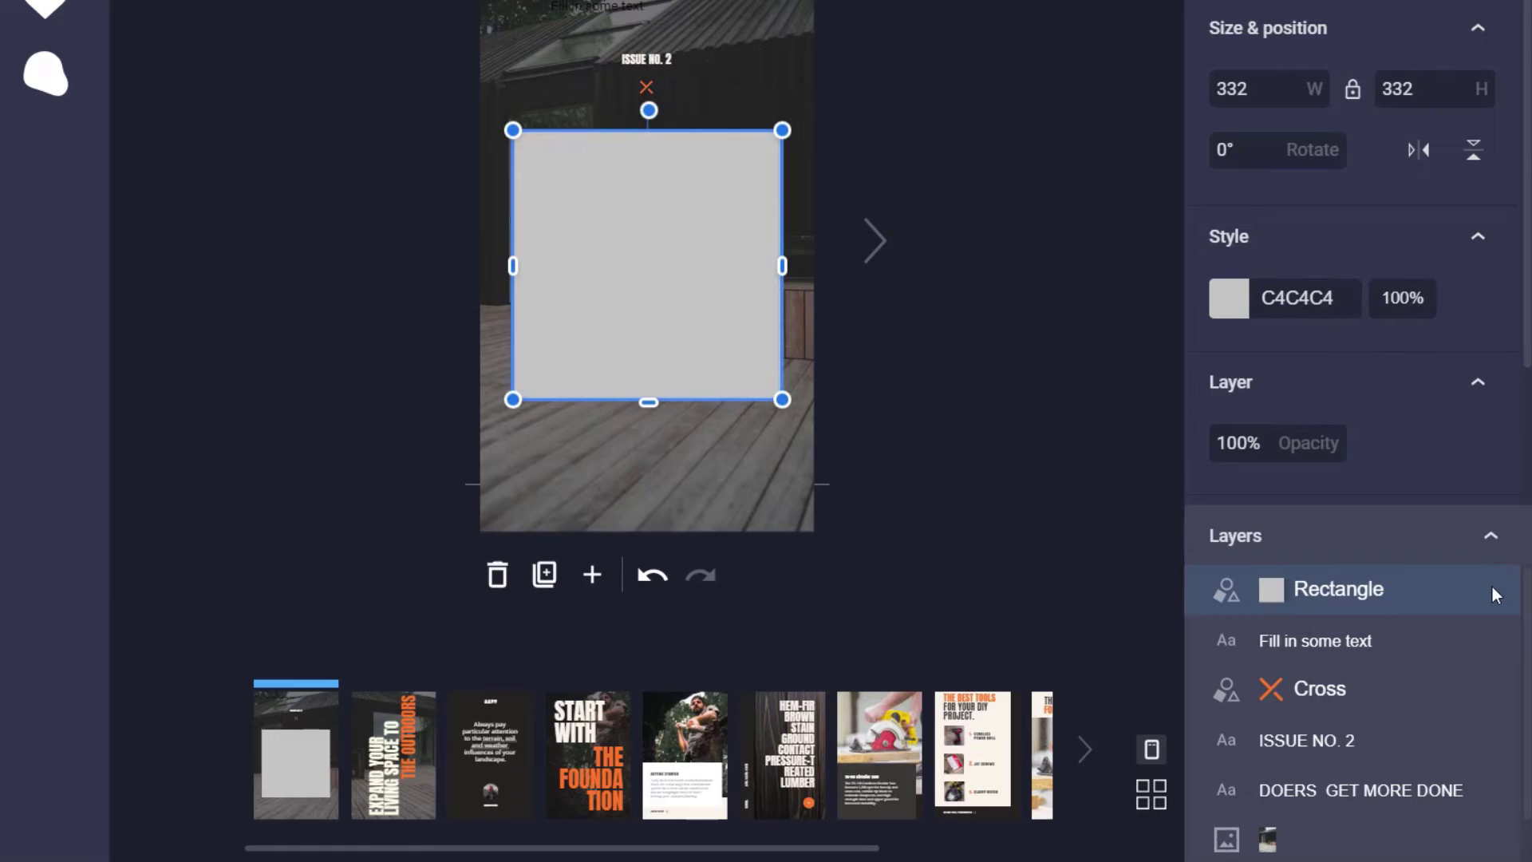
pyautogui.click(1409, 310)
pyautogui.write('30')
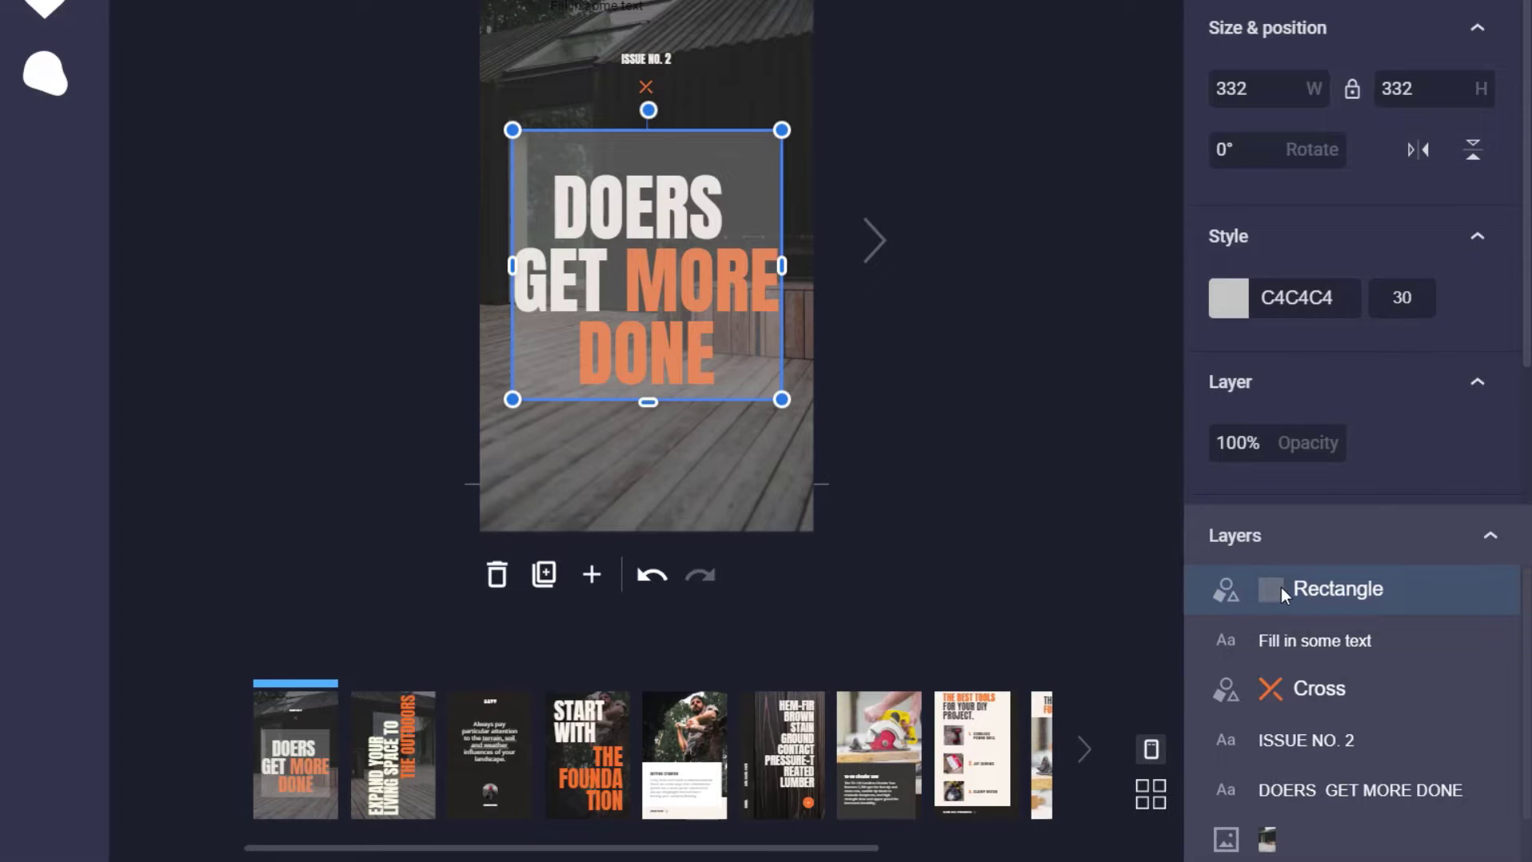
# Move the rectangle beneath the headline layer and widen it on both sides to 352 × 332.
pyautogui.moveTo(1317, 592); pyautogui.dragTo(1320, 801)
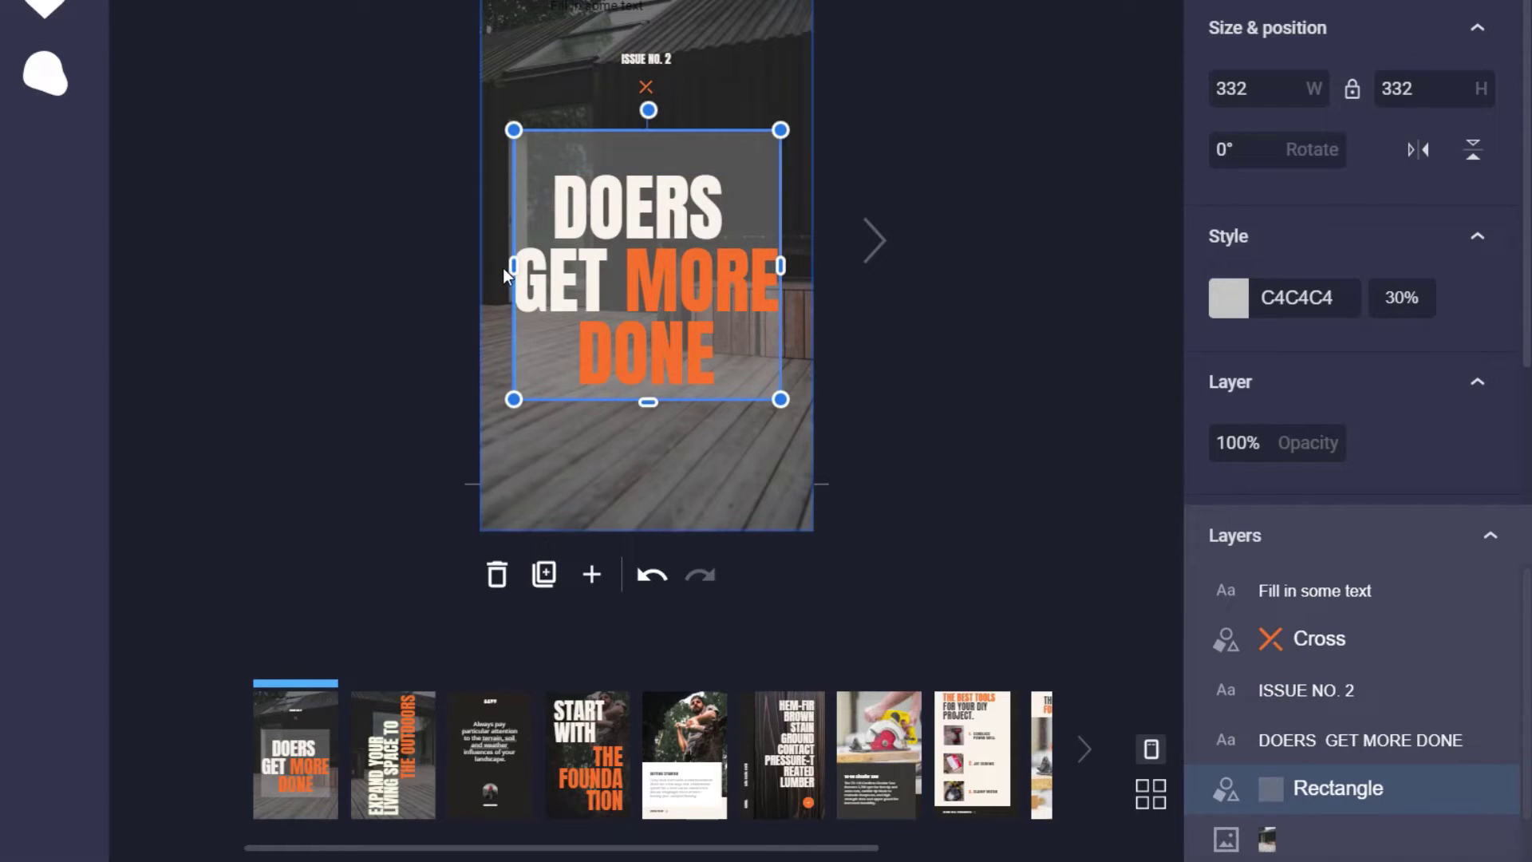
pyautogui.moveTo(503, 266); pyautogui.dragTo(494, 266)
pyautogui.moveTo(781, 266); pyautogui.dragTo(790, 267)
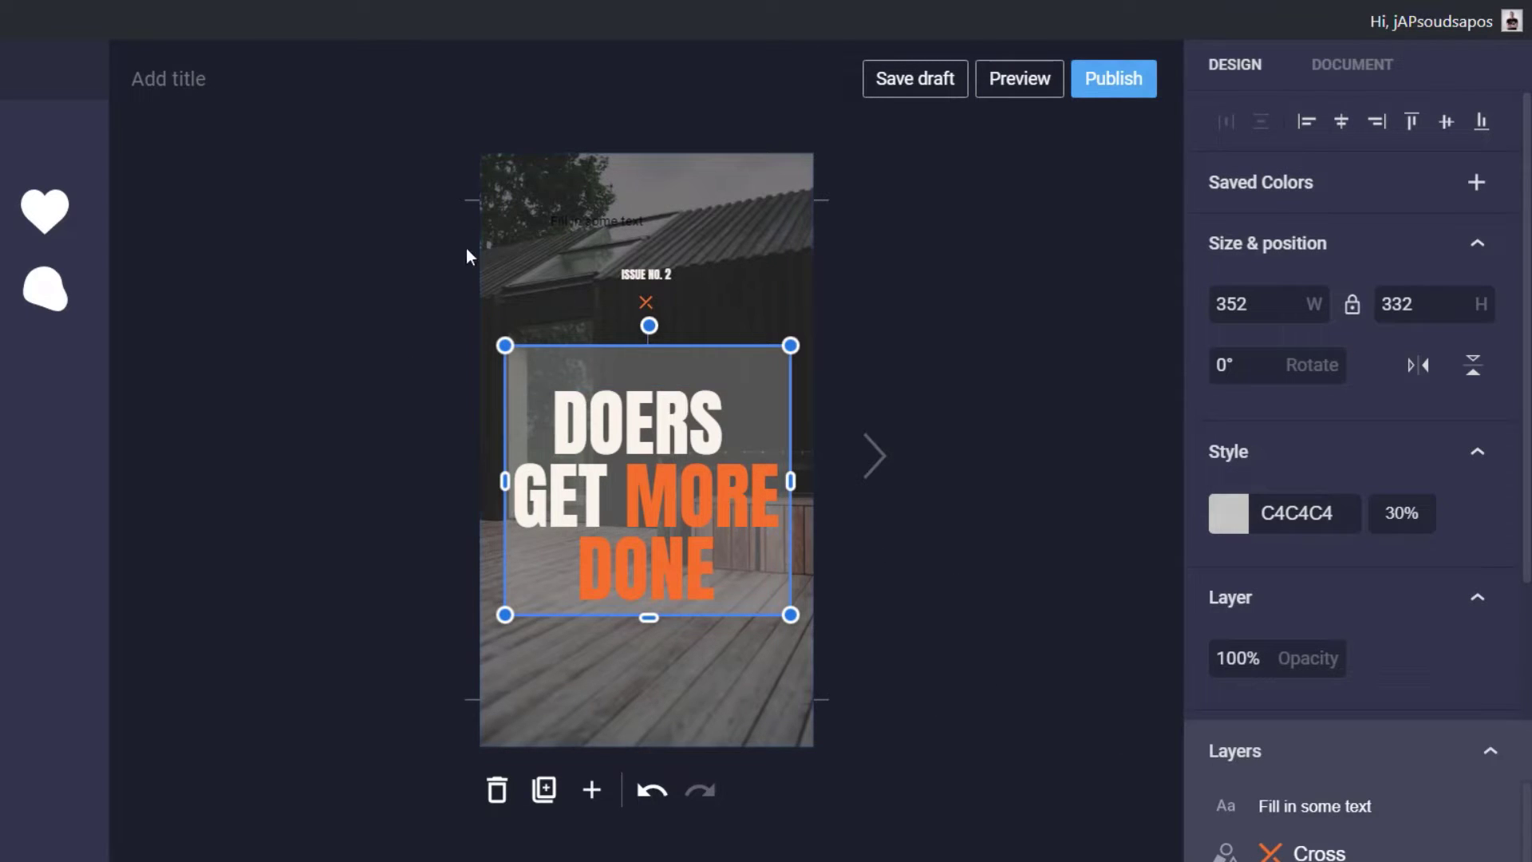
# Select all the cover's elements and align them to the horizontal centre.
pyautogui.moveTo(418, 130); pyautogui.dragTo(921, 788)
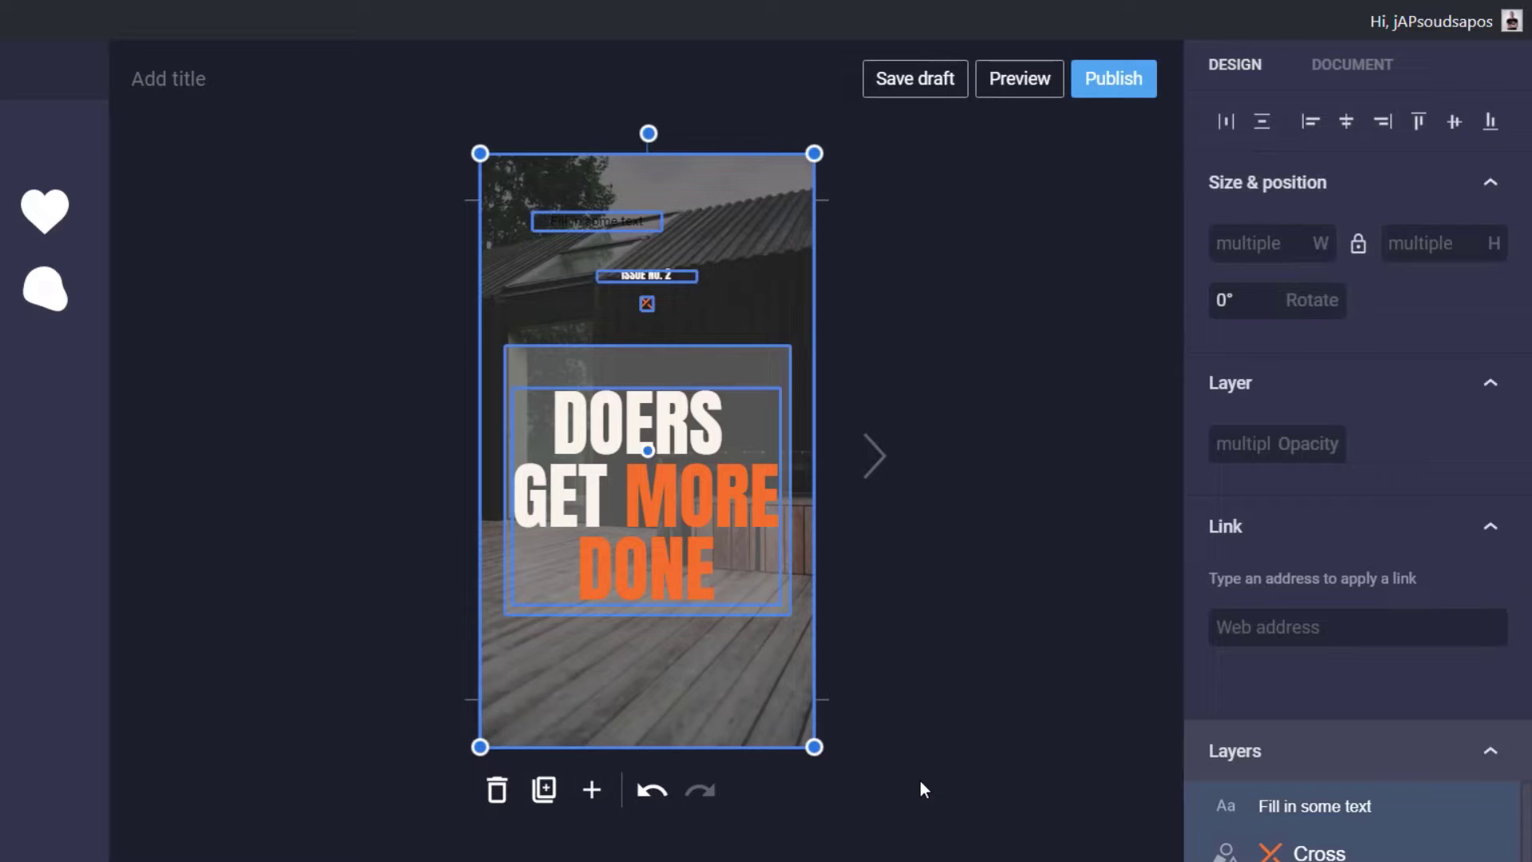
pyautogui.click(1346, 128)
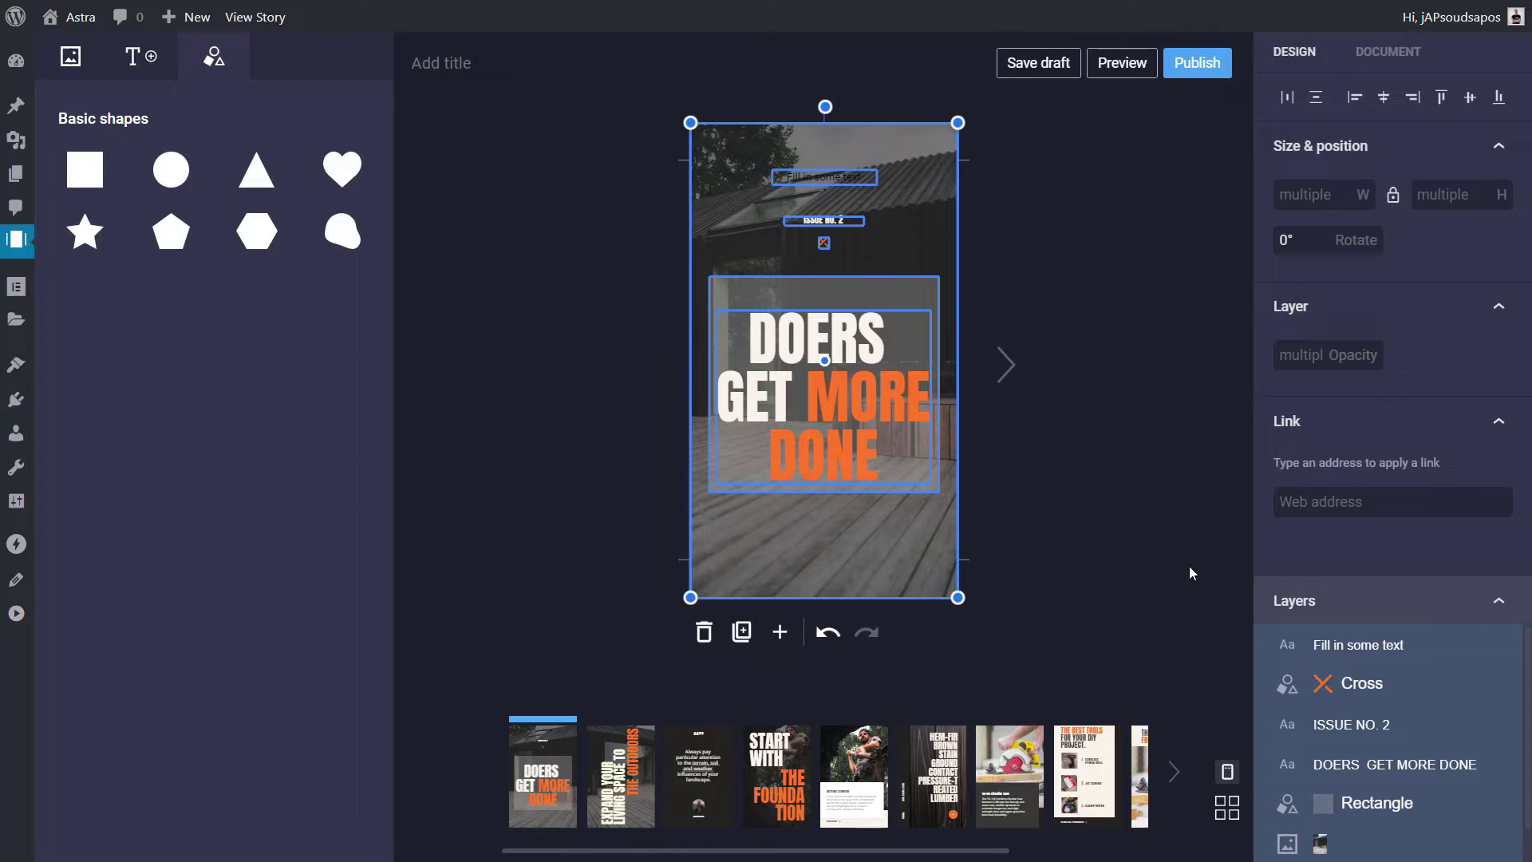
pyautogui.click(1125, 67)
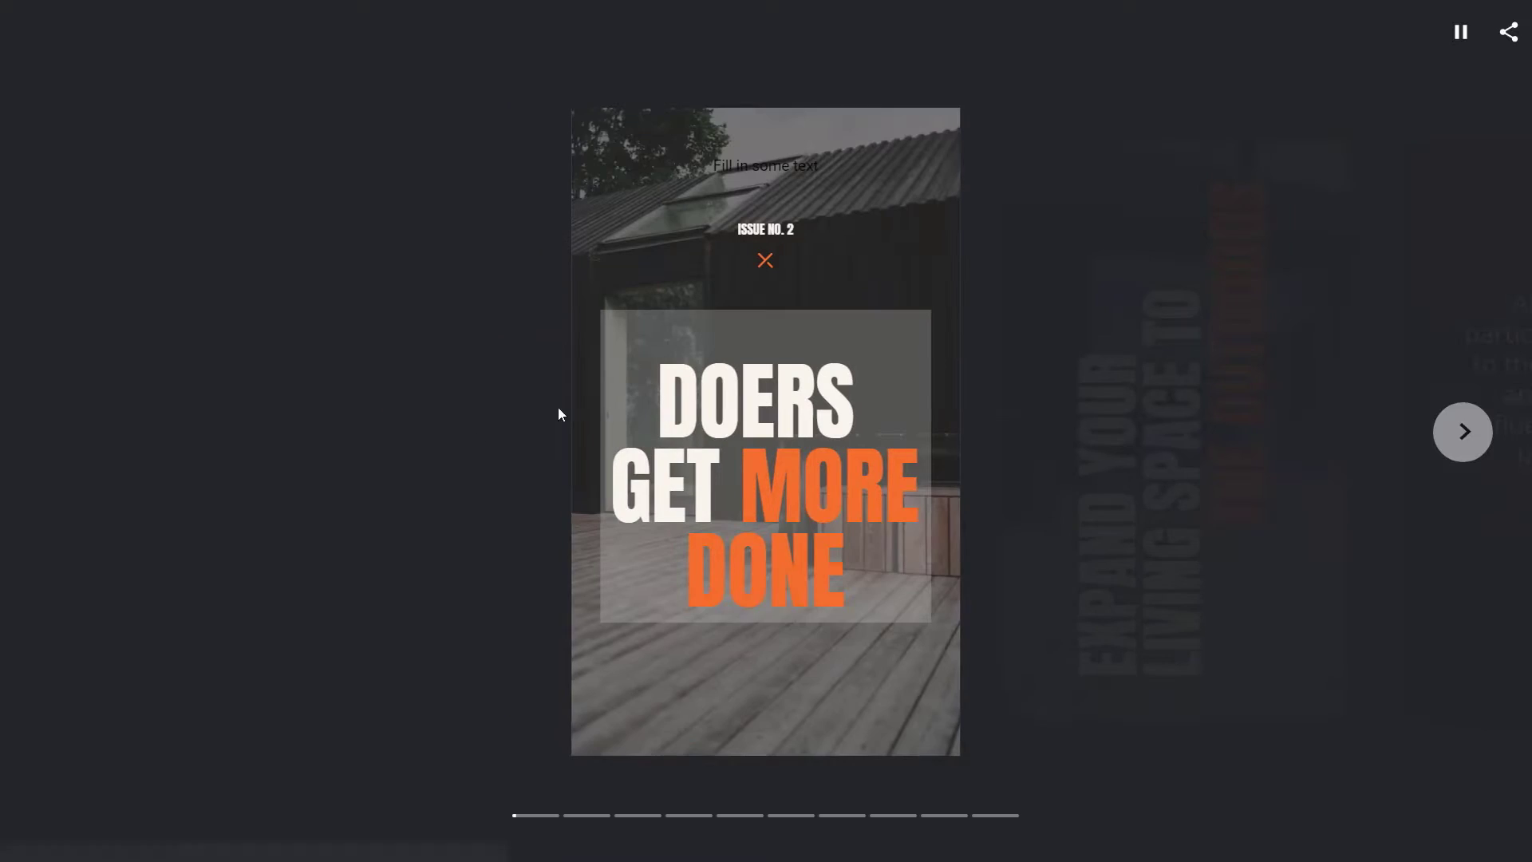
pyautogui.click(1470, 444)
pyautogui.click(70, 447)
pyautogui.press('Escape')
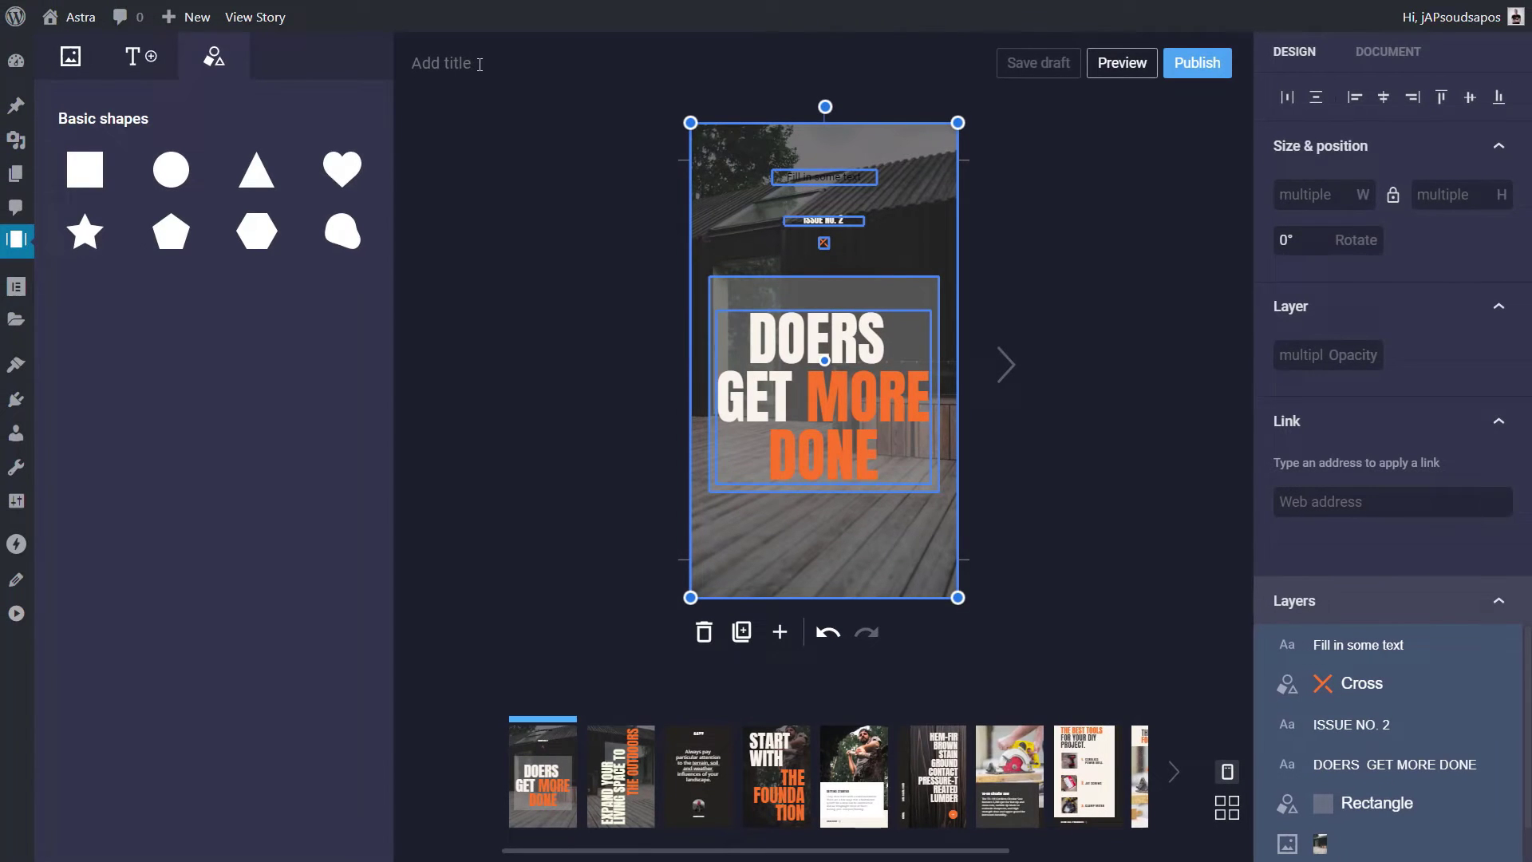
# Title the story 'Introduction'.
pyautogui.click(480, 64)
pyautogui.write('Introduct')
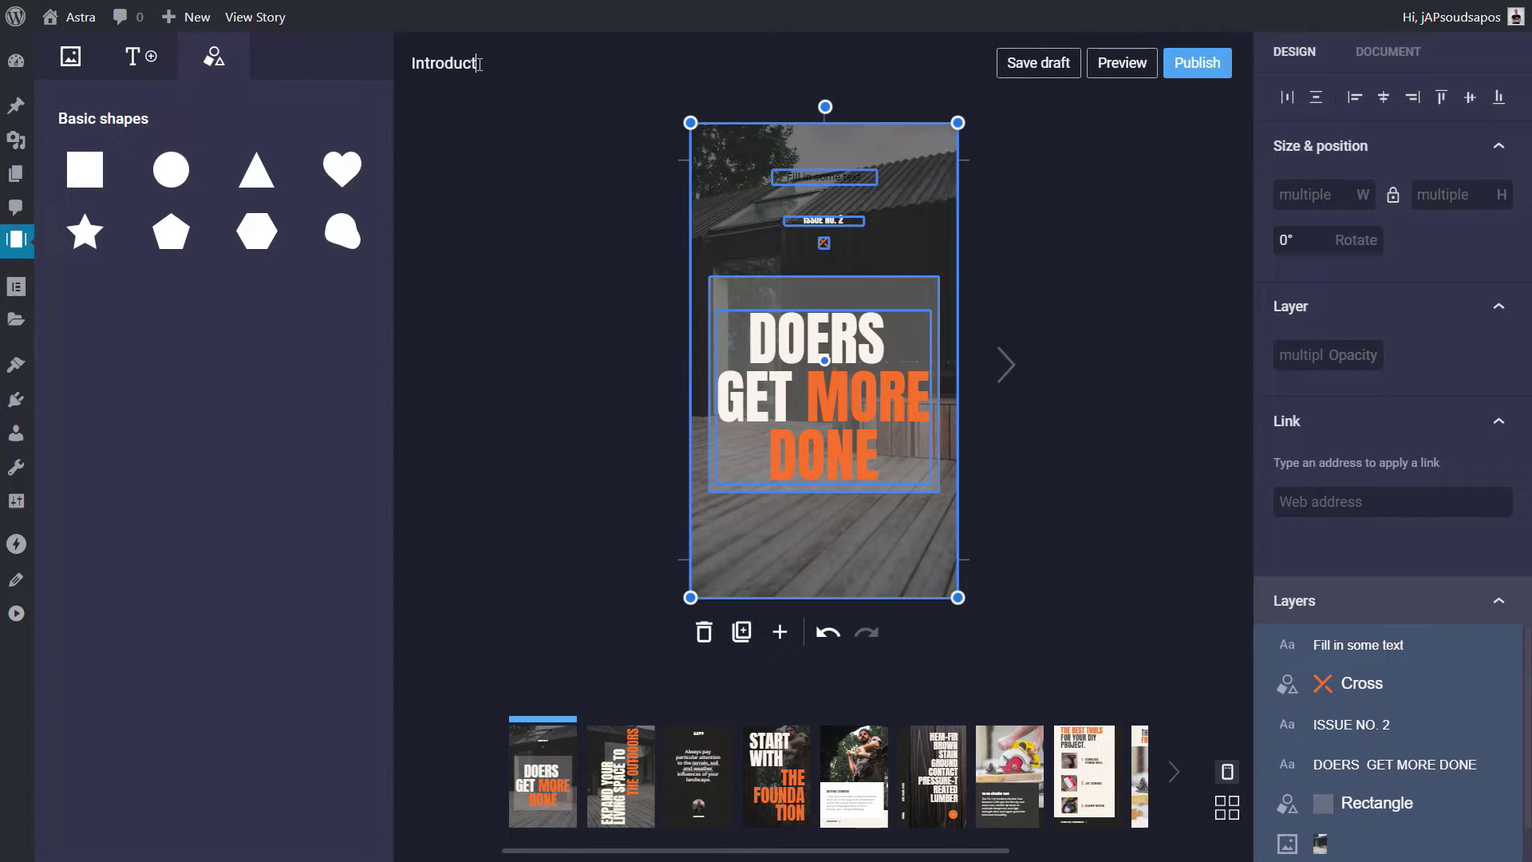
pyautogui.write('ion')
pyautogui.click(523, 263)
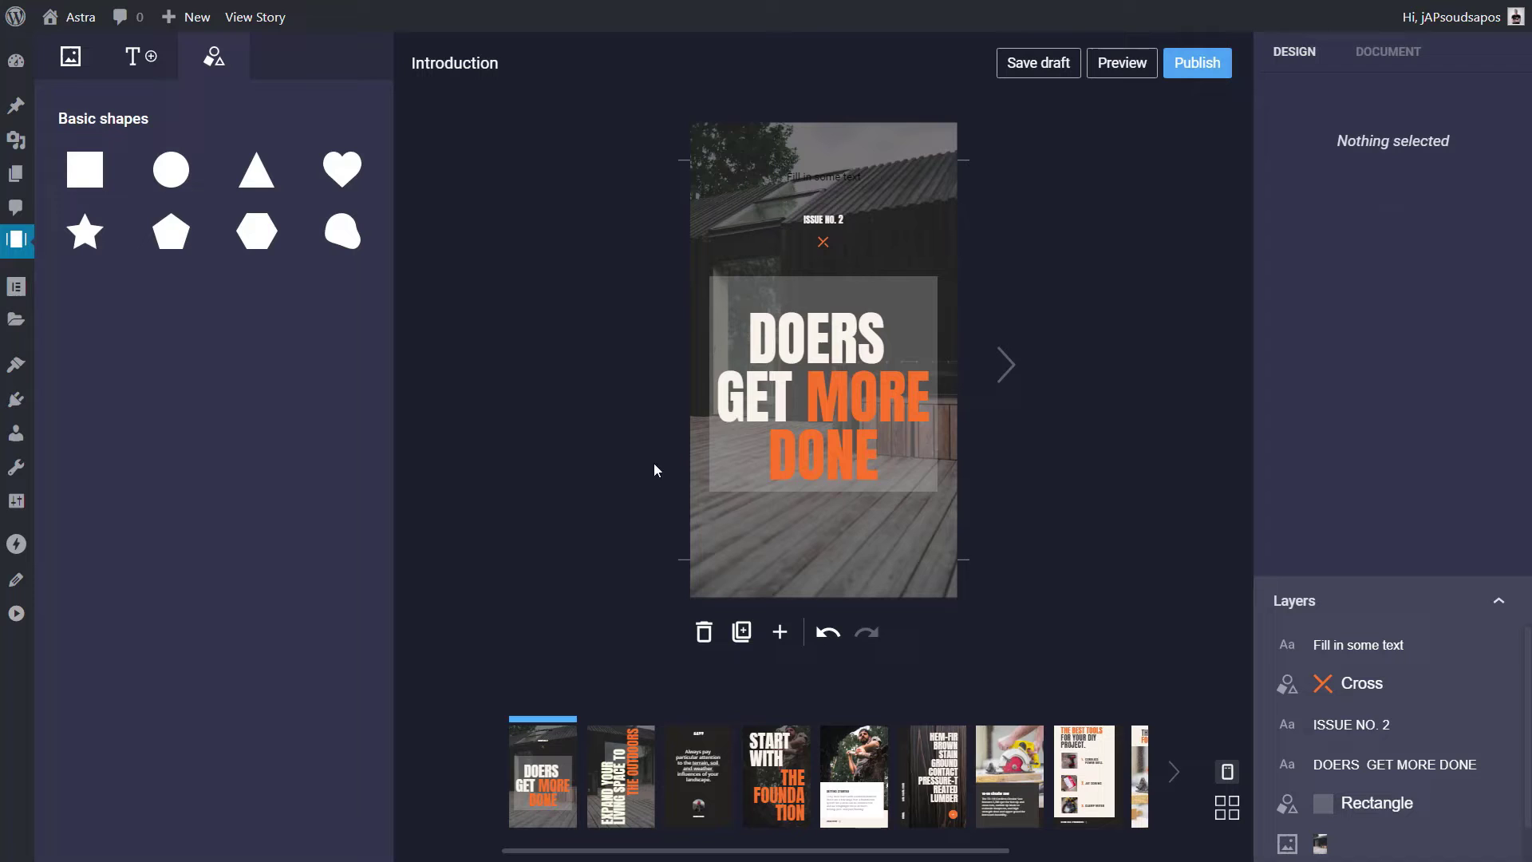
# Step through the page thumbnails to the HEM-FIR BROWN STAIN page and collapse Layers.
pyautogui.click(1004, 363)
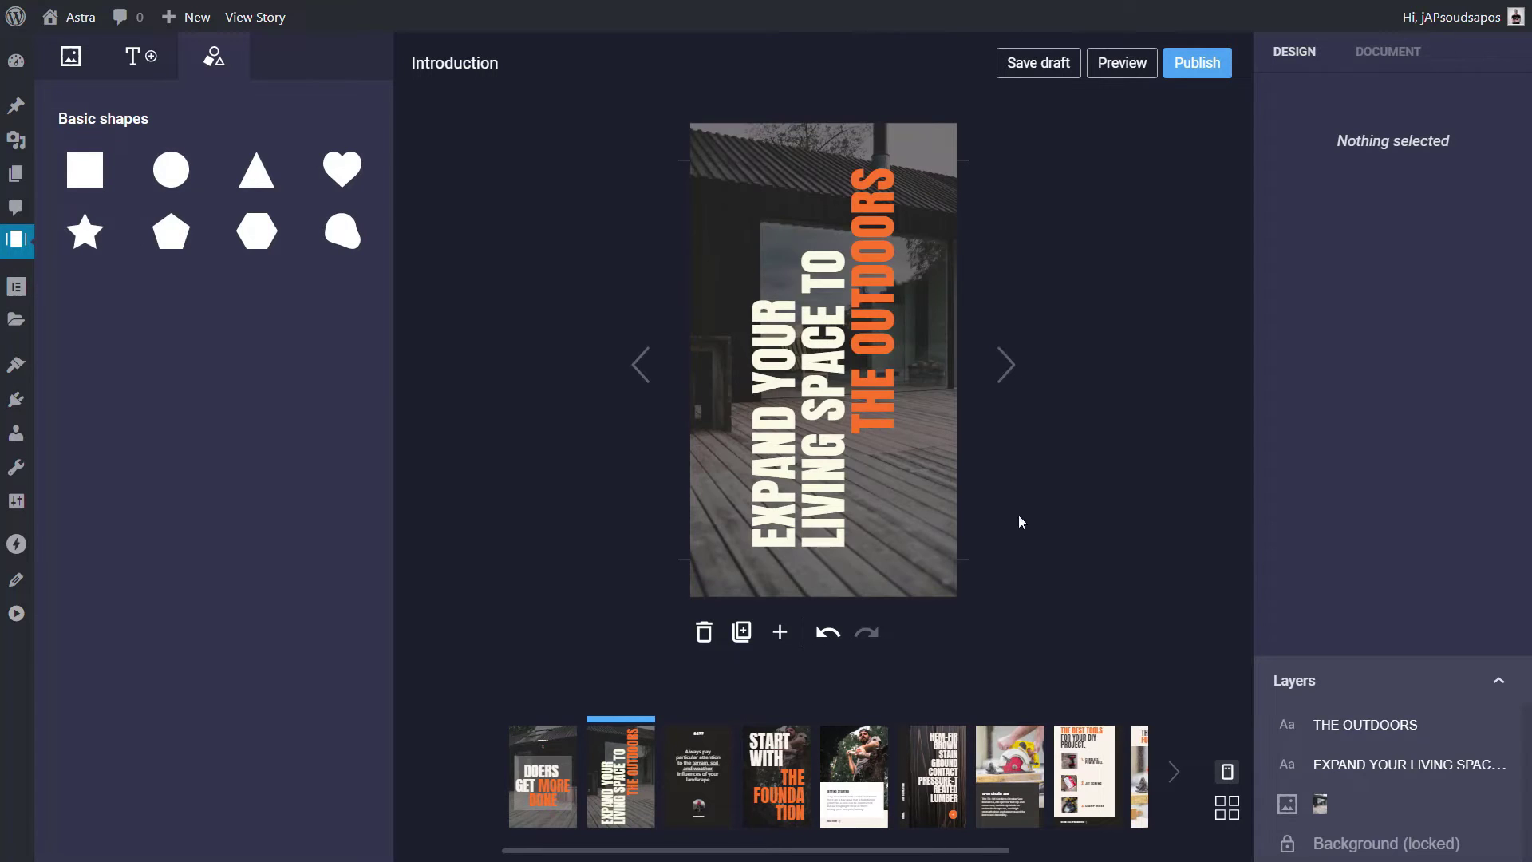
pyautogui.click(1007, 365)
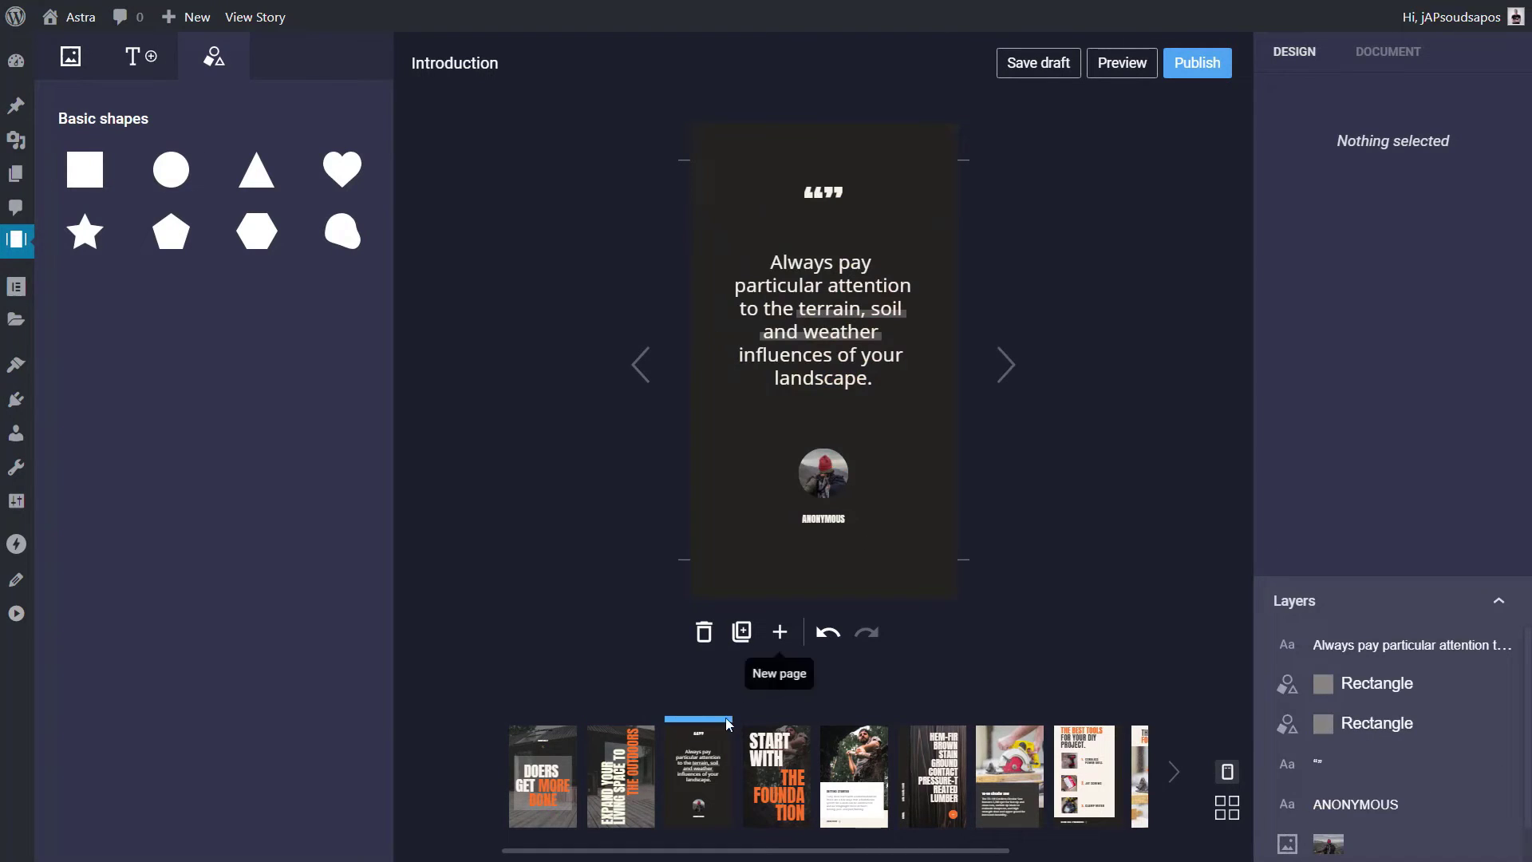
pyautogui.click(782, 786)
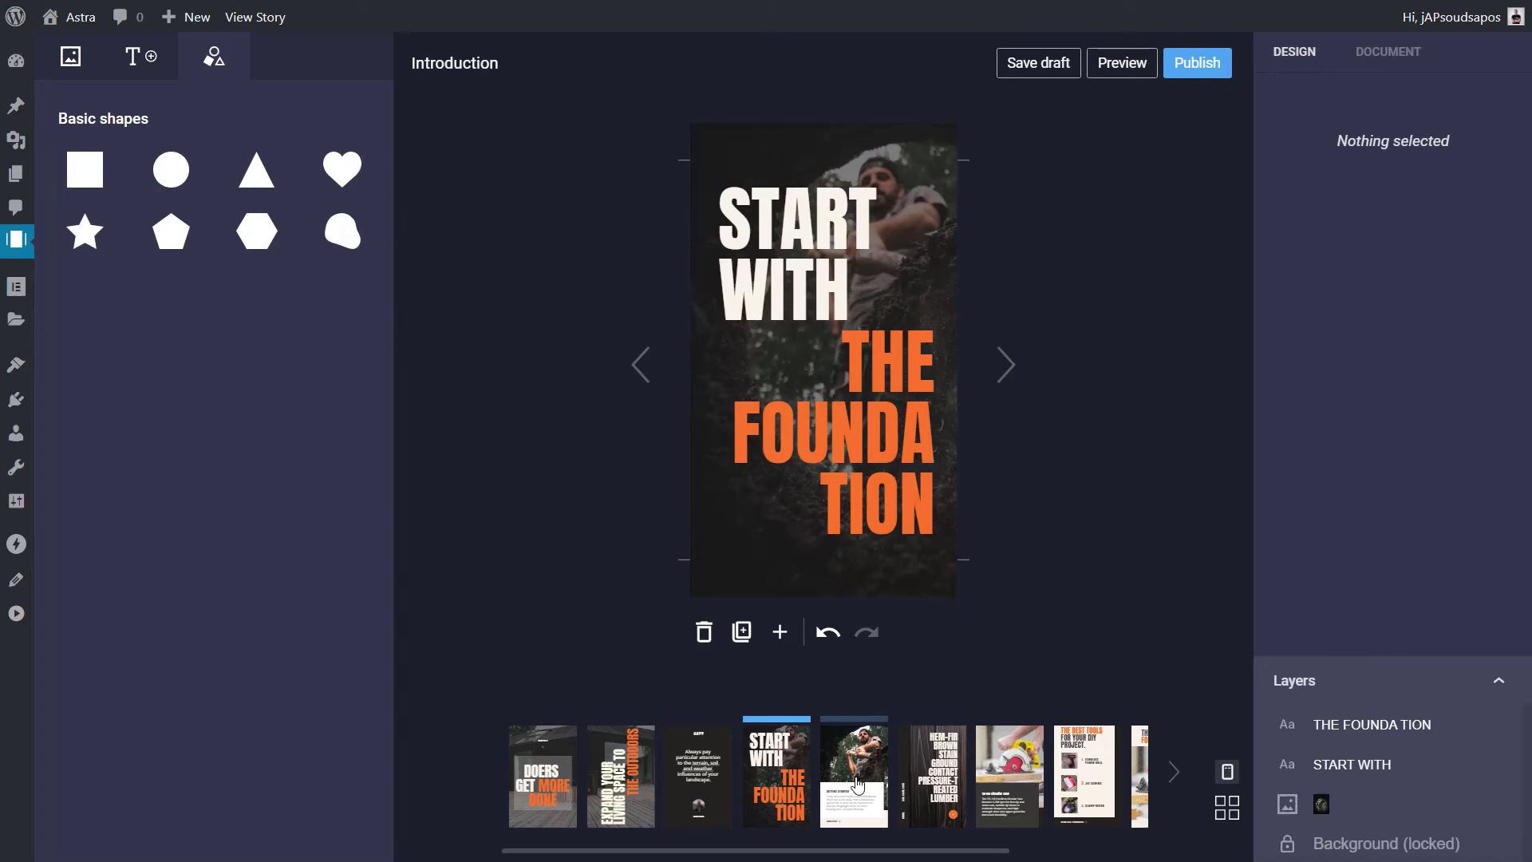
pyautogui.click(862, 790)
pyautogui.click(888, 779)
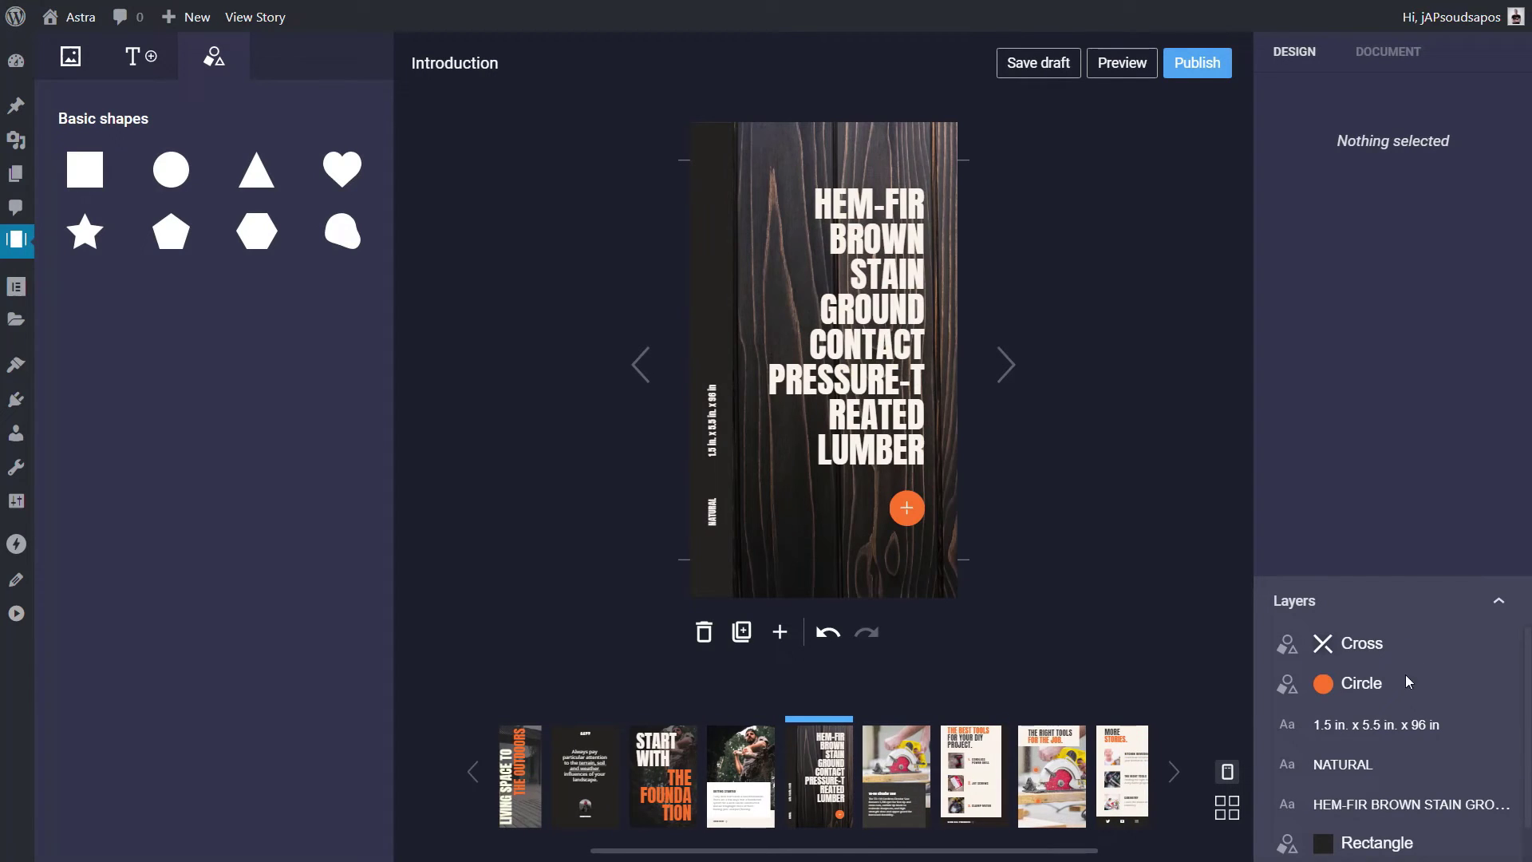
pyautogui.click(1500, 603)
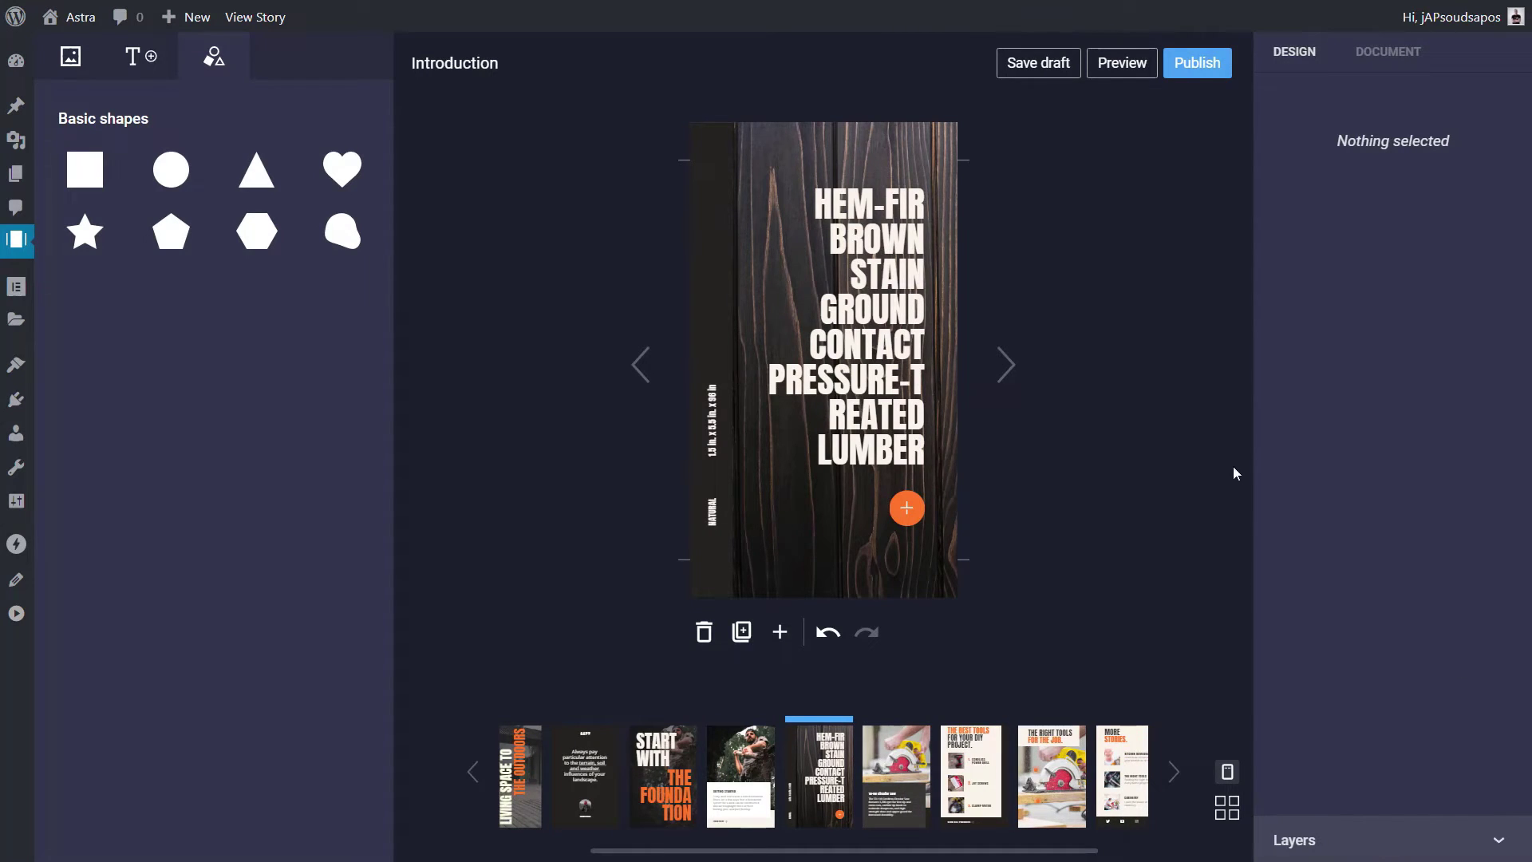
# Resize the HEM-FIR BROWN STAIN headline down to size 44 and drag it slightly lower.
pyautogui.click(904, 275)
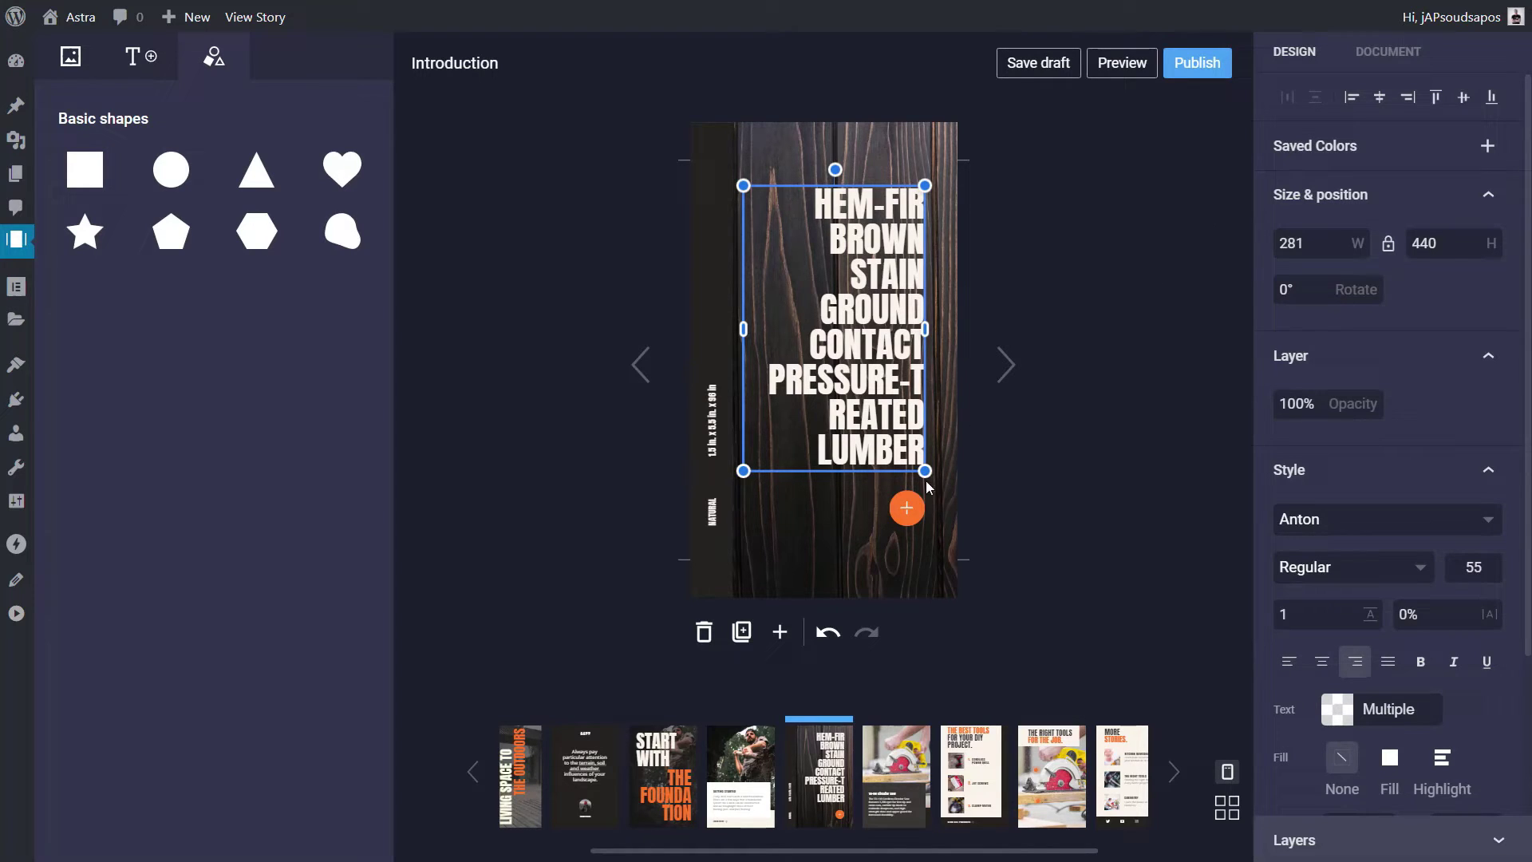
pyautogui.moveTo(925, 471); pyautogui.dragTo(949, 397)
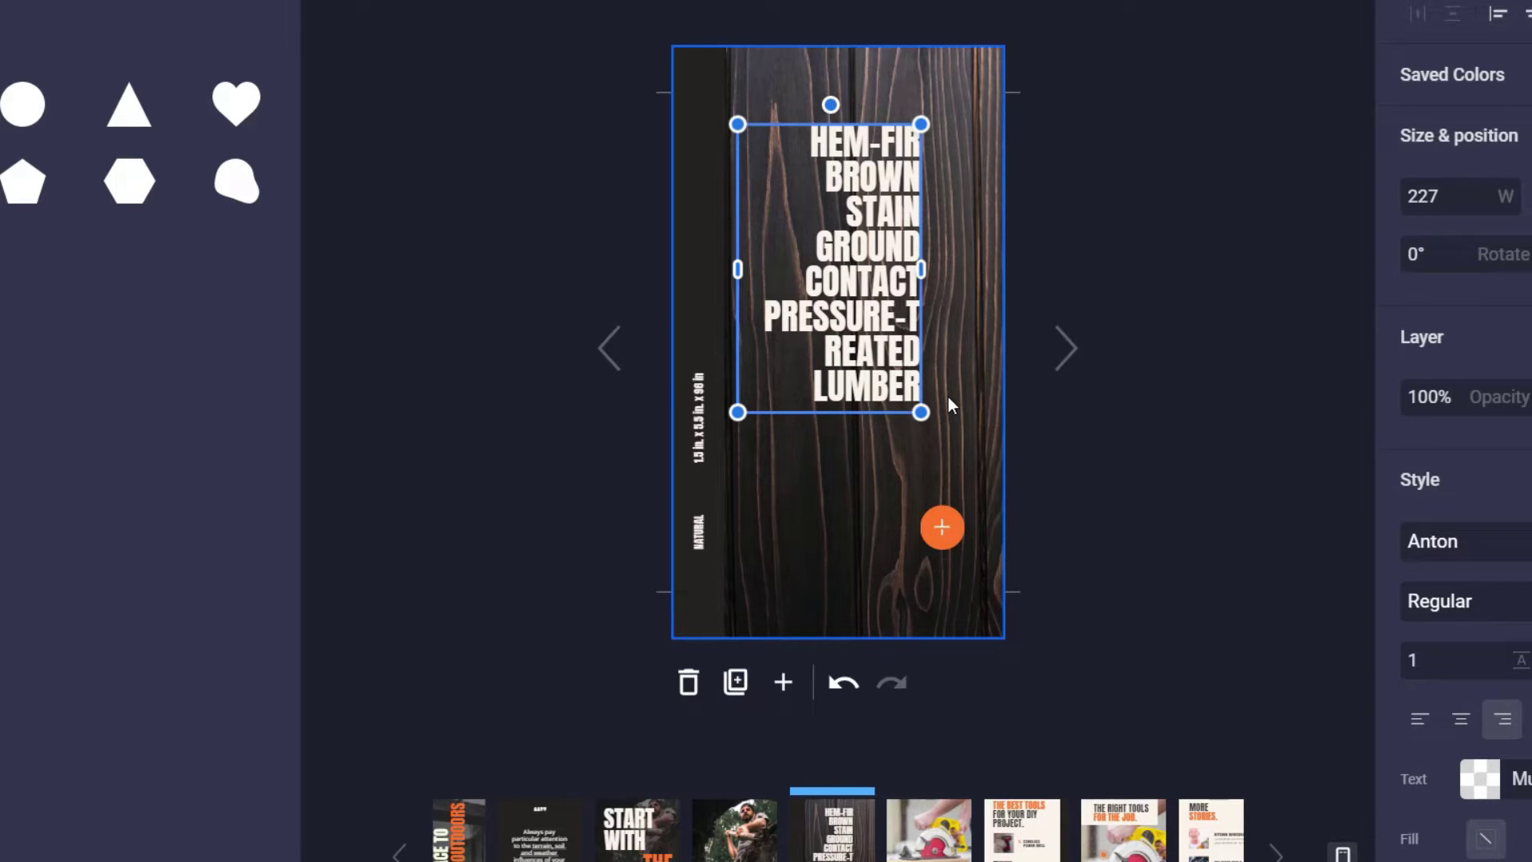
pyautogui.moveTo(855, 309); pyautogui.dragTo(895, 351)
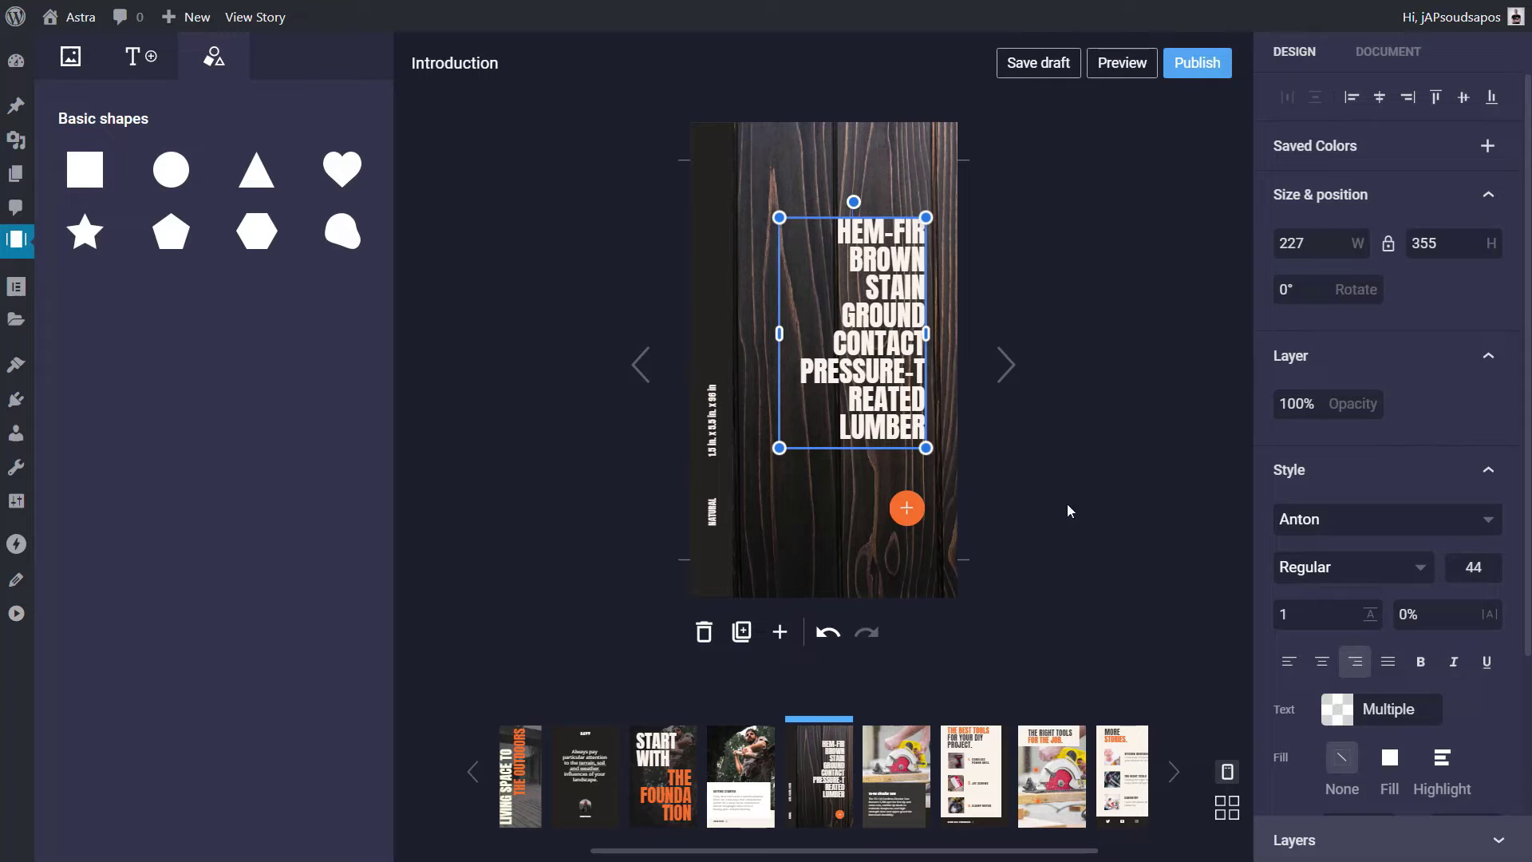
pyautogui.click(1382, 525)
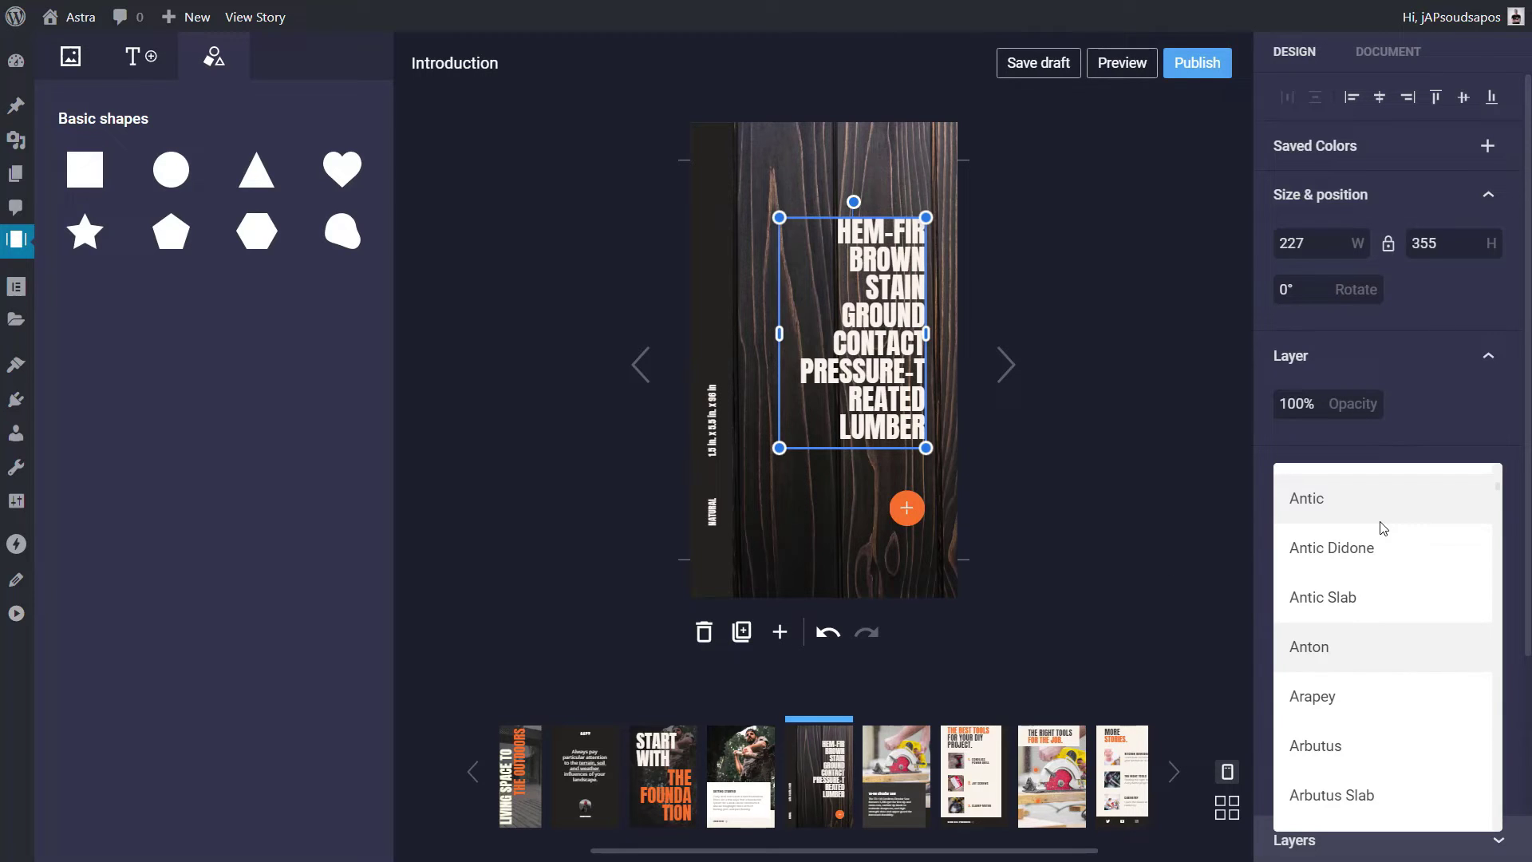
pyautogui.click(1412, 407)
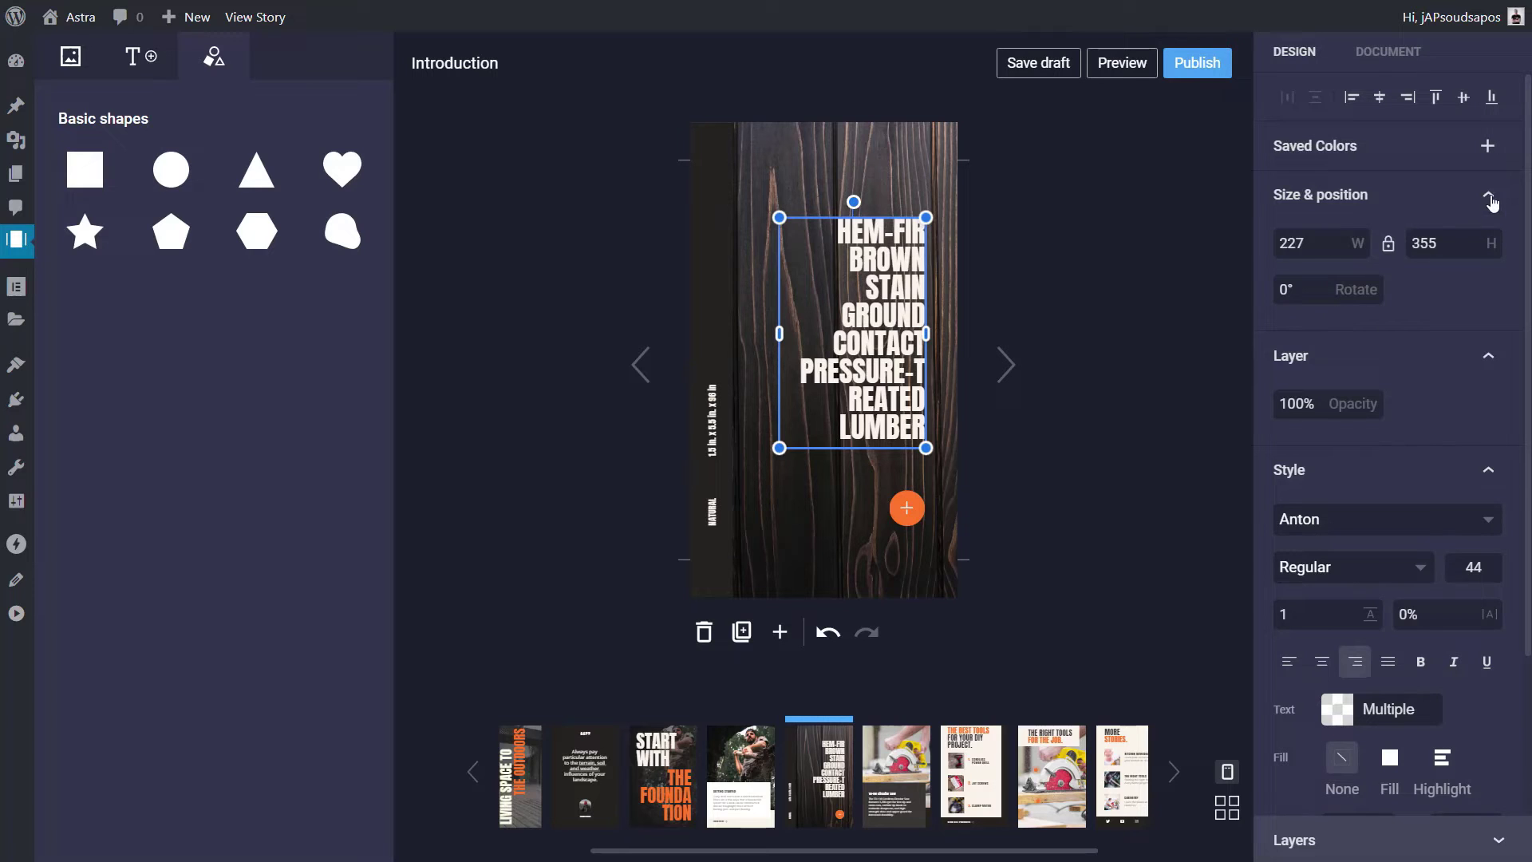
pyautogui.click(1491, 357)
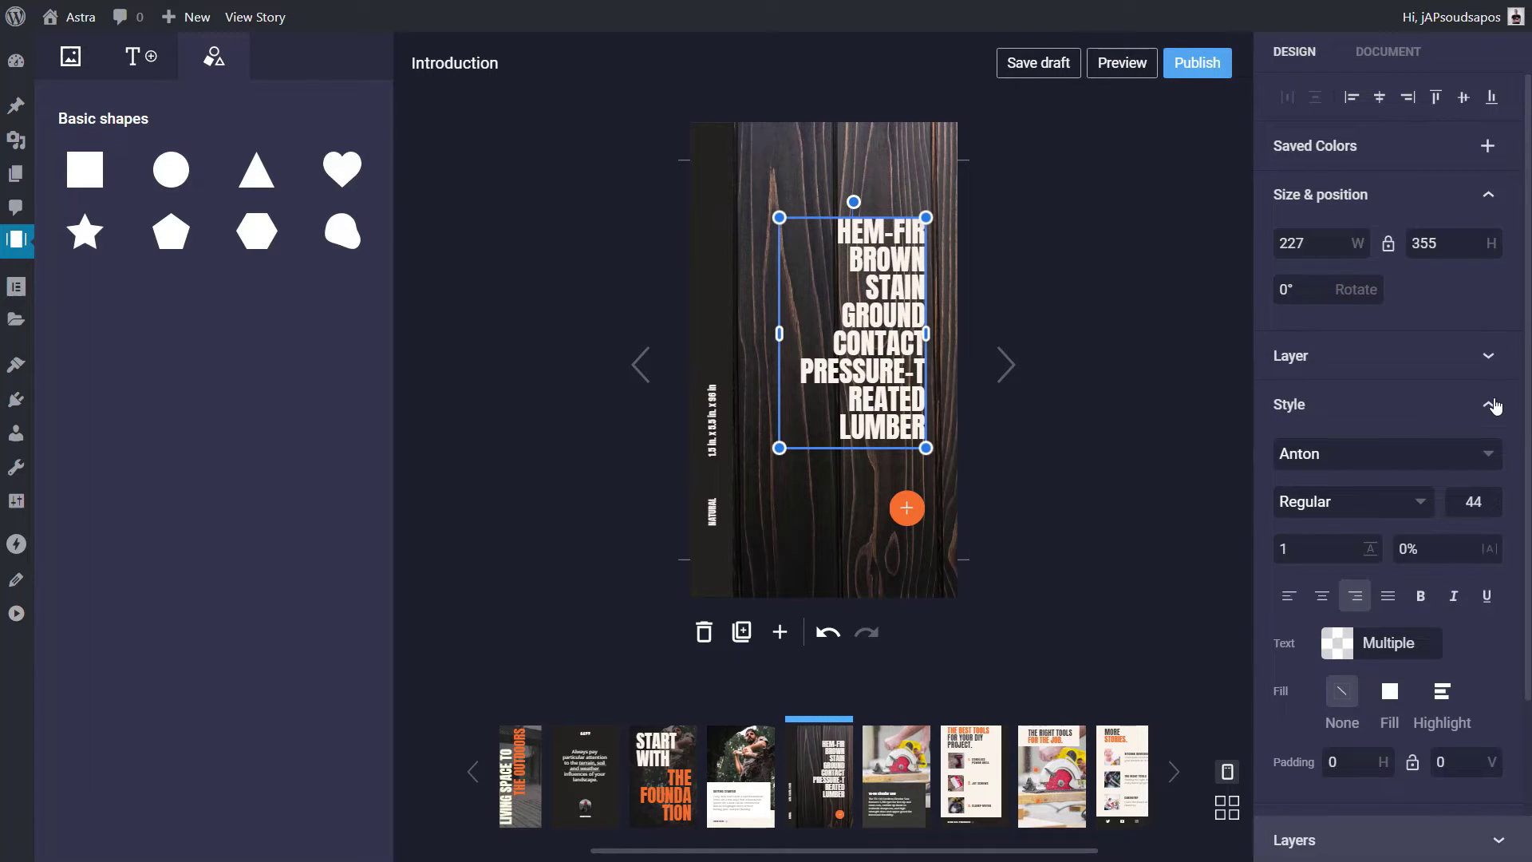
pyautogui.click(1290, 597)
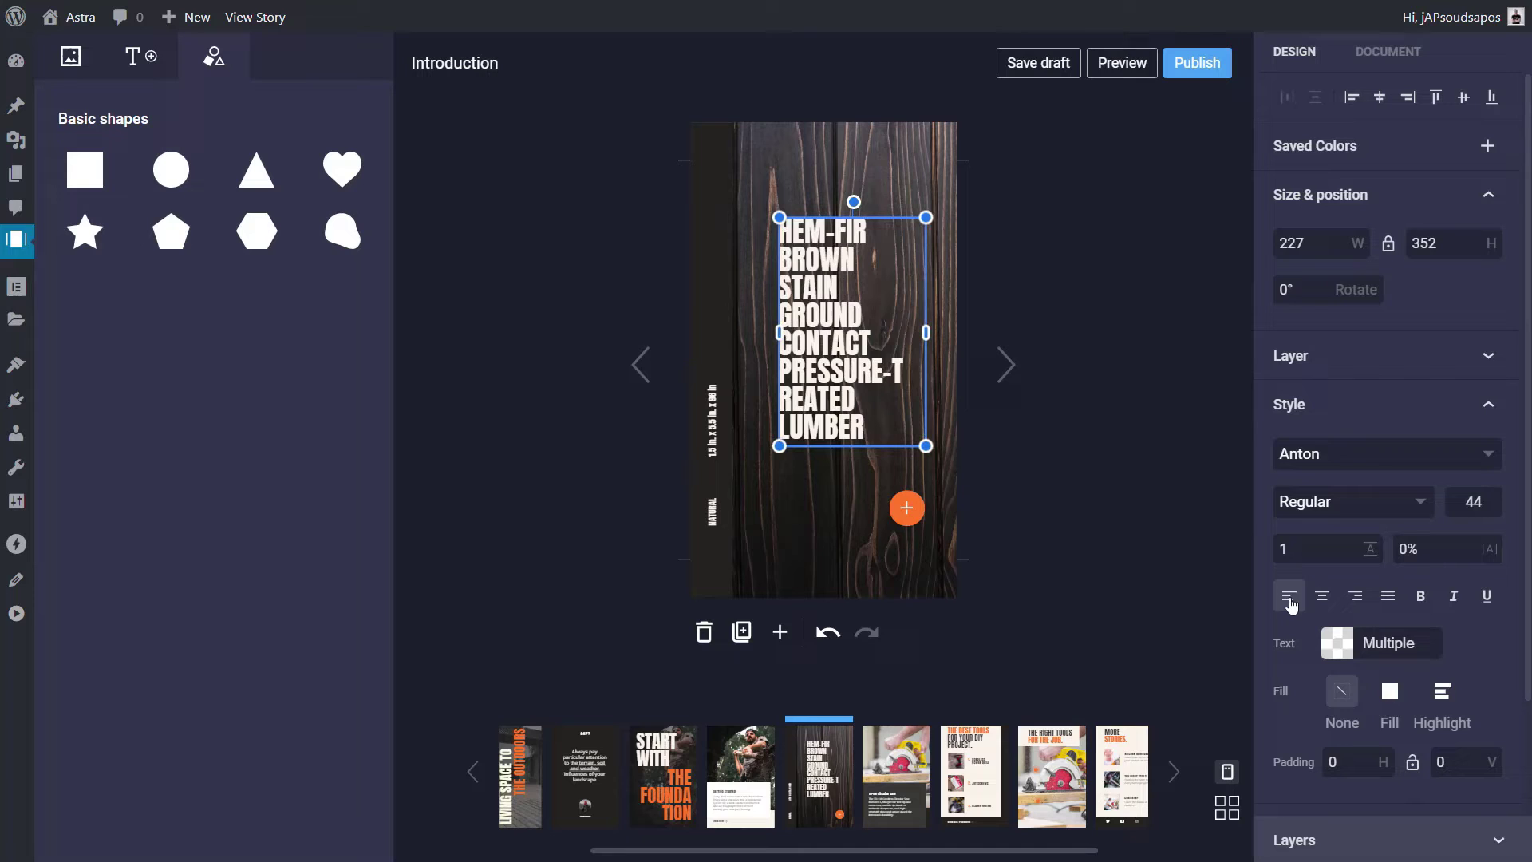
pyautogui.click(1321, 597)
pyautogui.click(1356, 603)
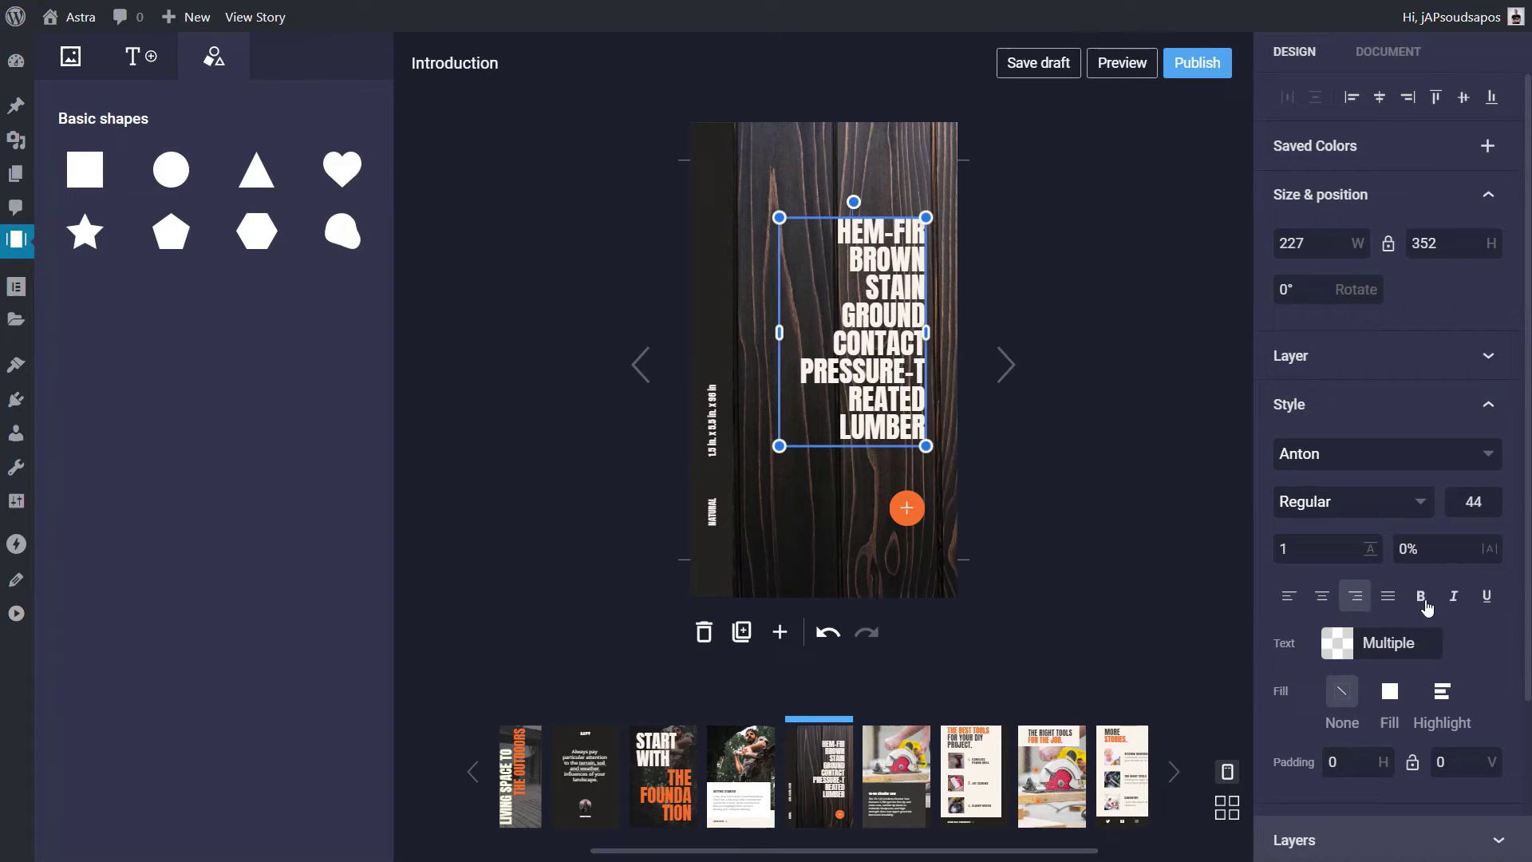
pyautogui.click(1427, 605)
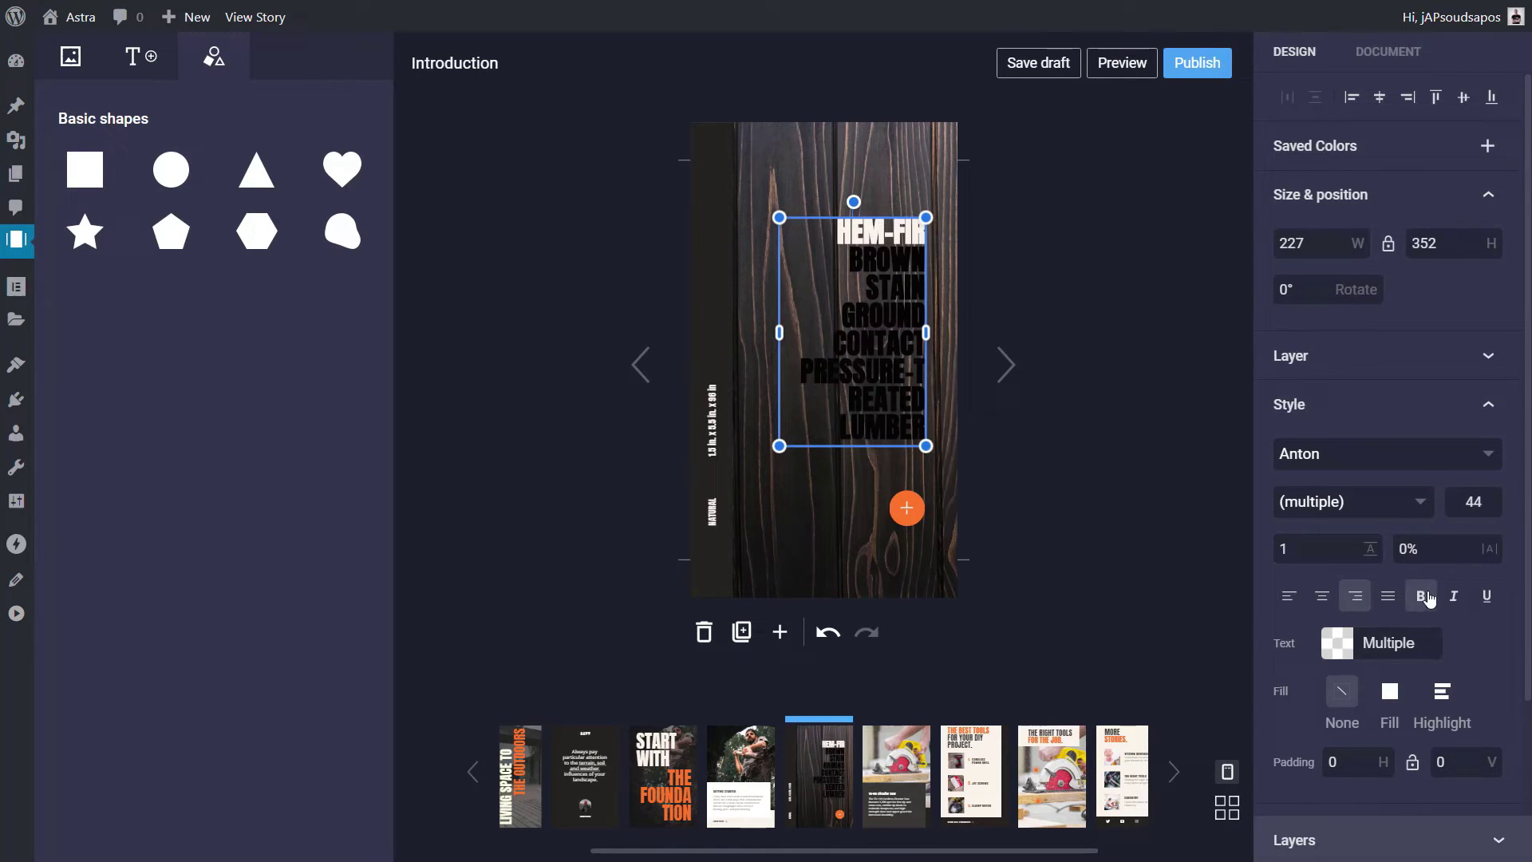
pyautogui.click(1334, 645)
pyautogui.click(1110, 662)
pyautogui.click(1141, 649)
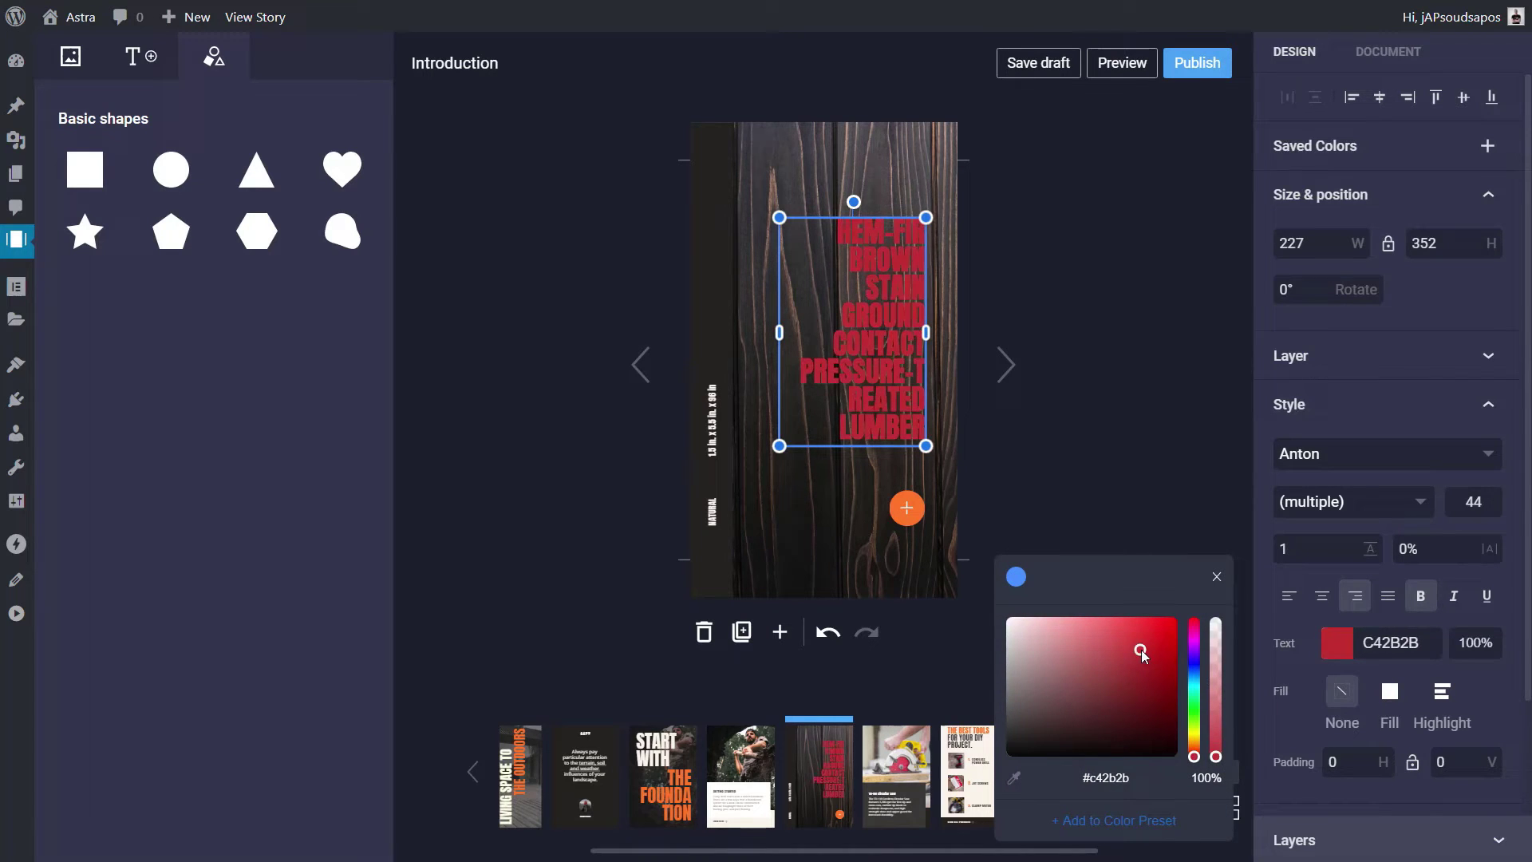
pyautogui.moveTo(1115, 679)
pyautogui.mouseDown()
pyautogui.moveTo(1072, 635)
pyautogui.moveTo(1006, 616)
pyautogui.mouseUp()
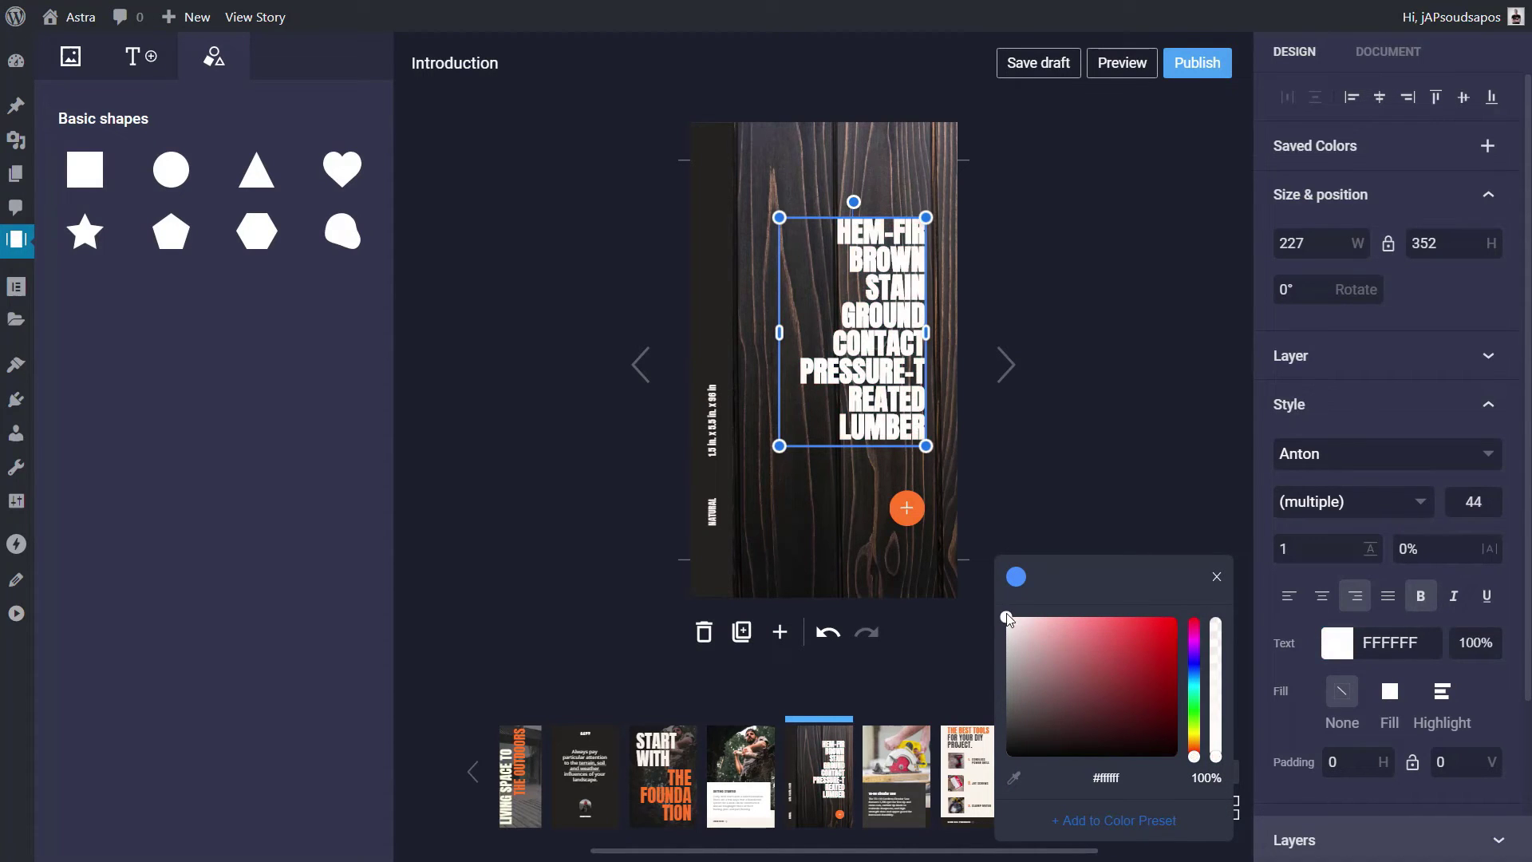
pyautogui.click(1375, 503)
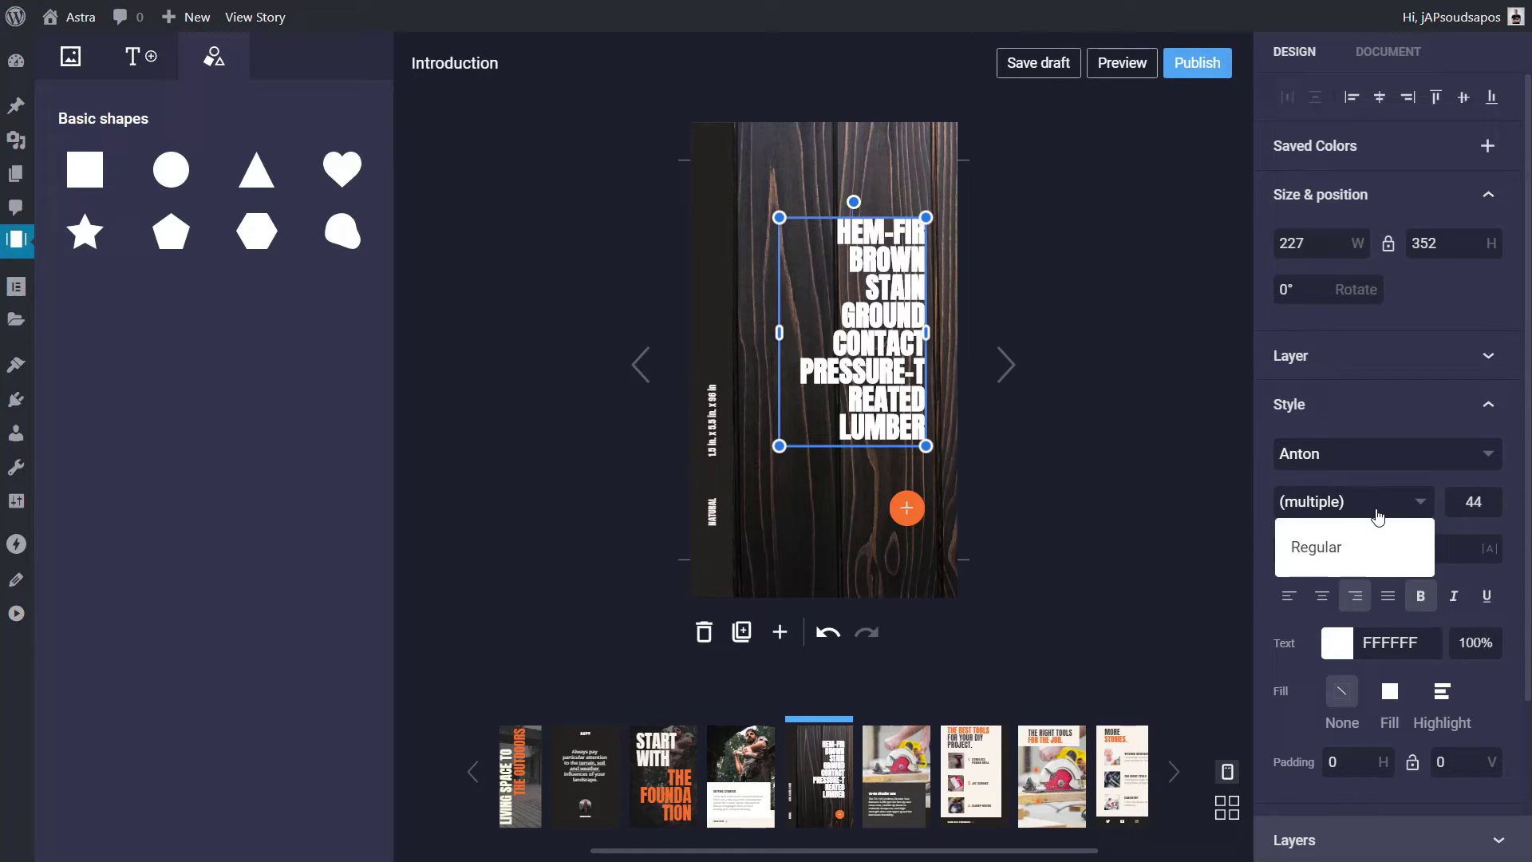
pyautogui.click(1339, 801)
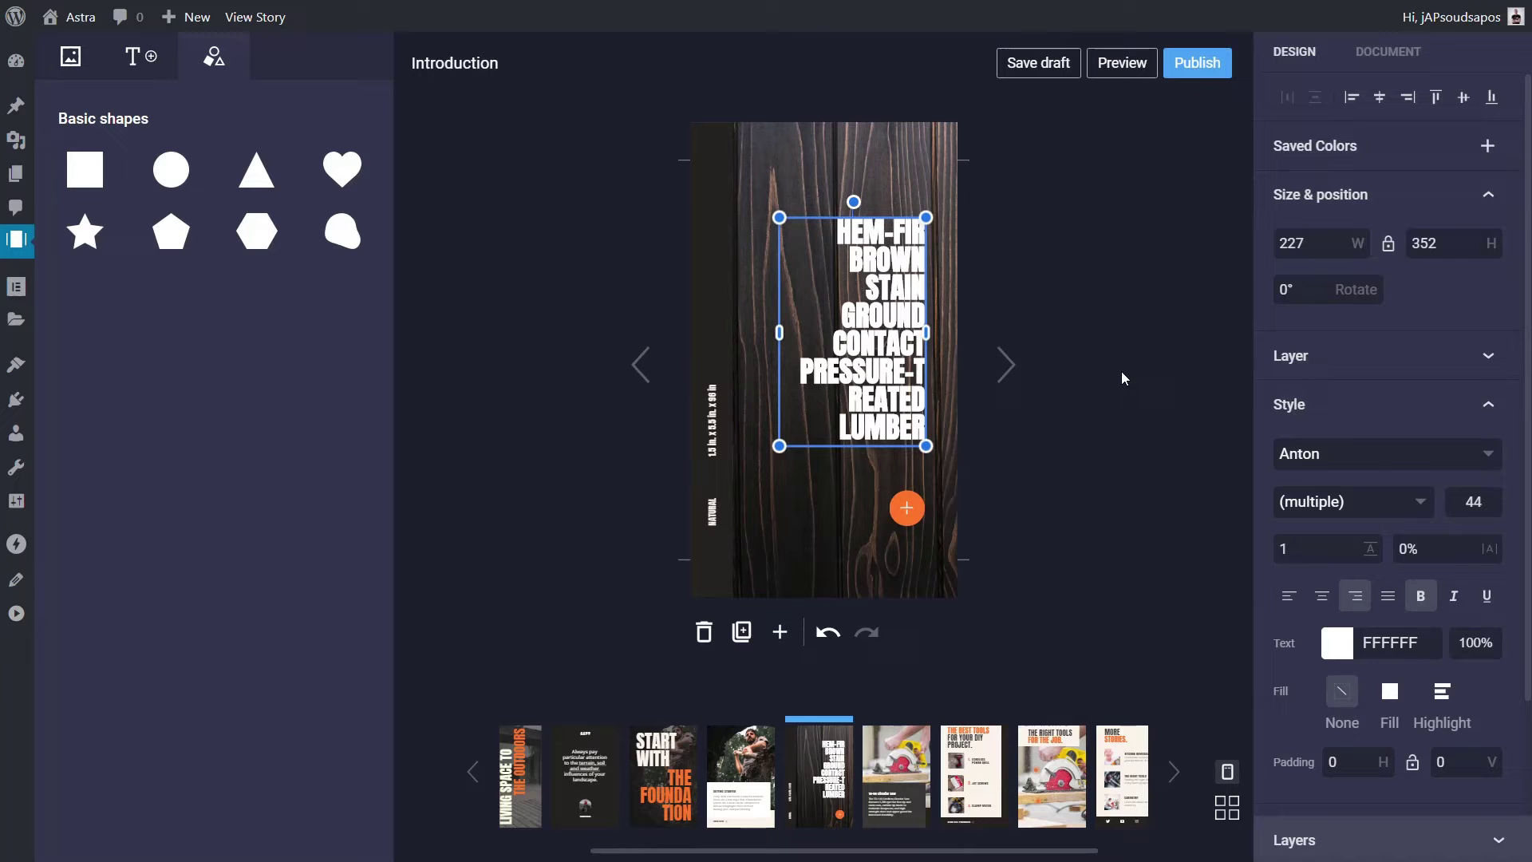
# Show the Introduction story's Document settings and scroll down to the Publishing section.
pyautogui.click(1386, 52)
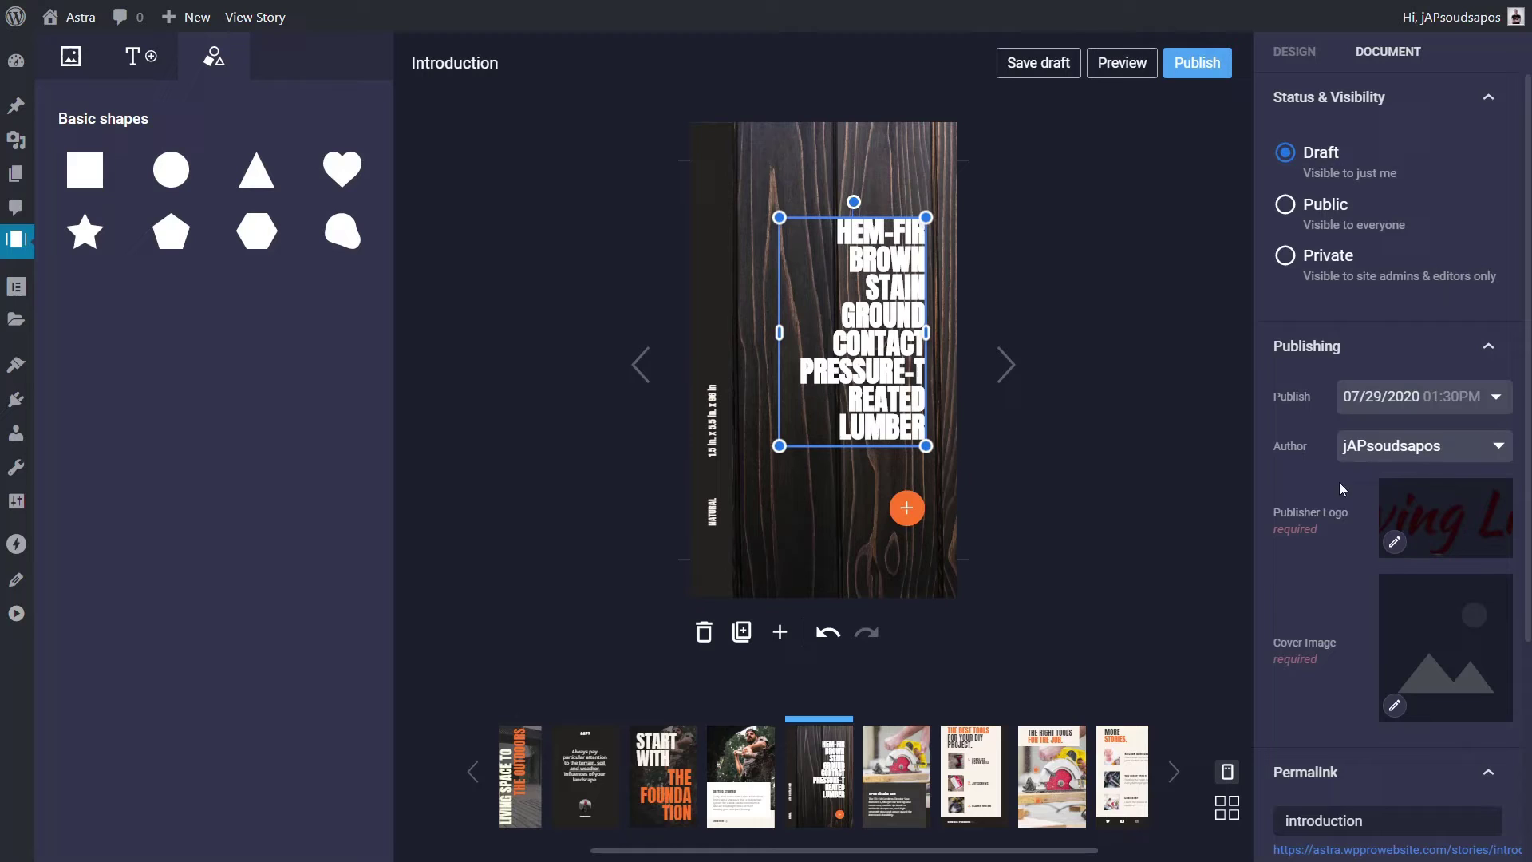
pyautogui.scroll(-3, 1333, 511)
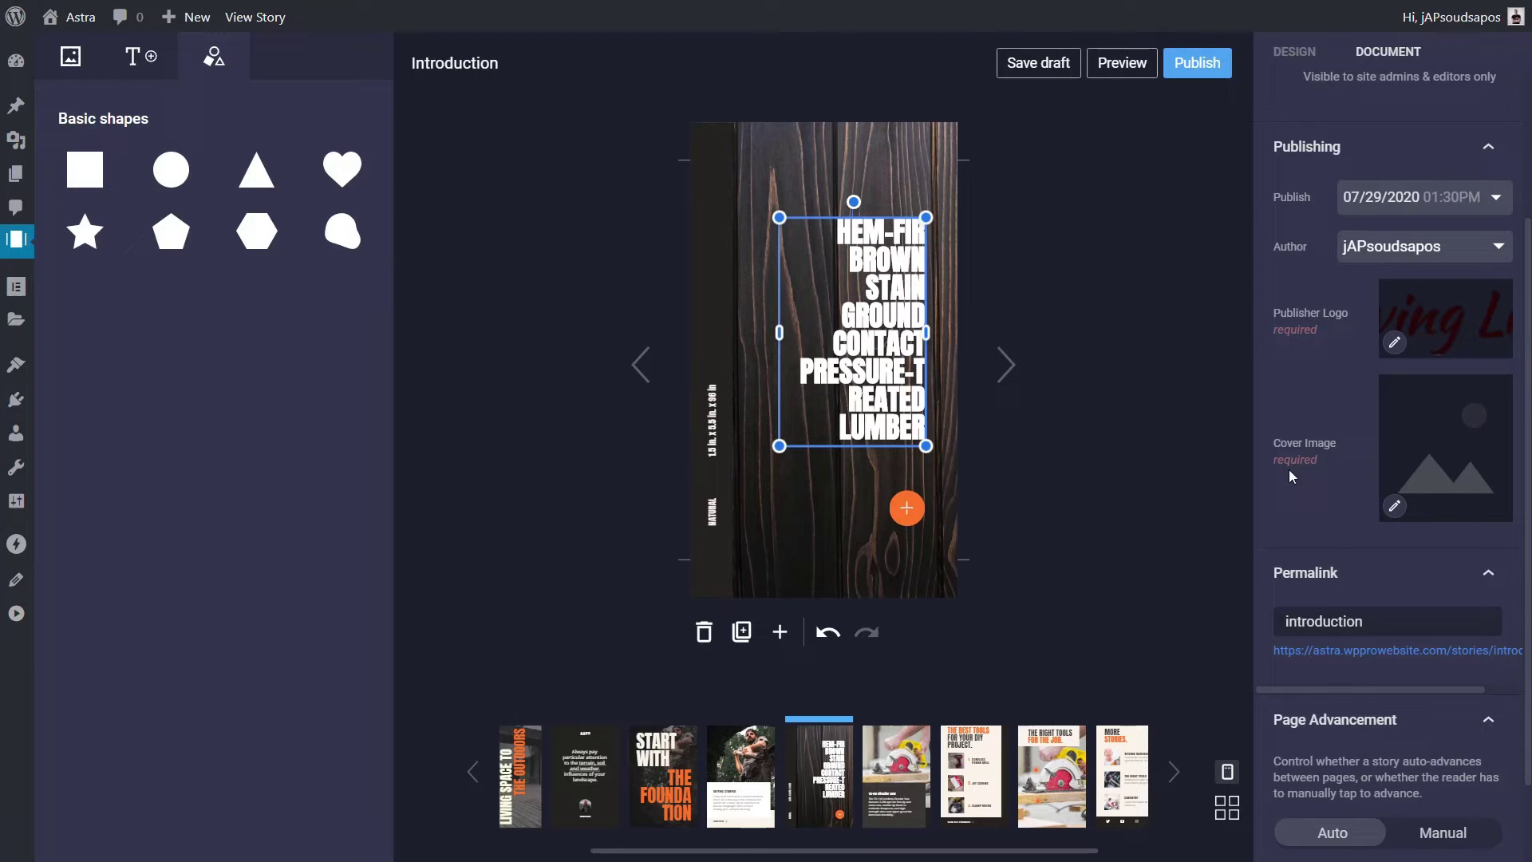
# Pick Qubely.jpg from the Media Library as the Introduction story's cover image.
pyautogui.click(1395, 506)
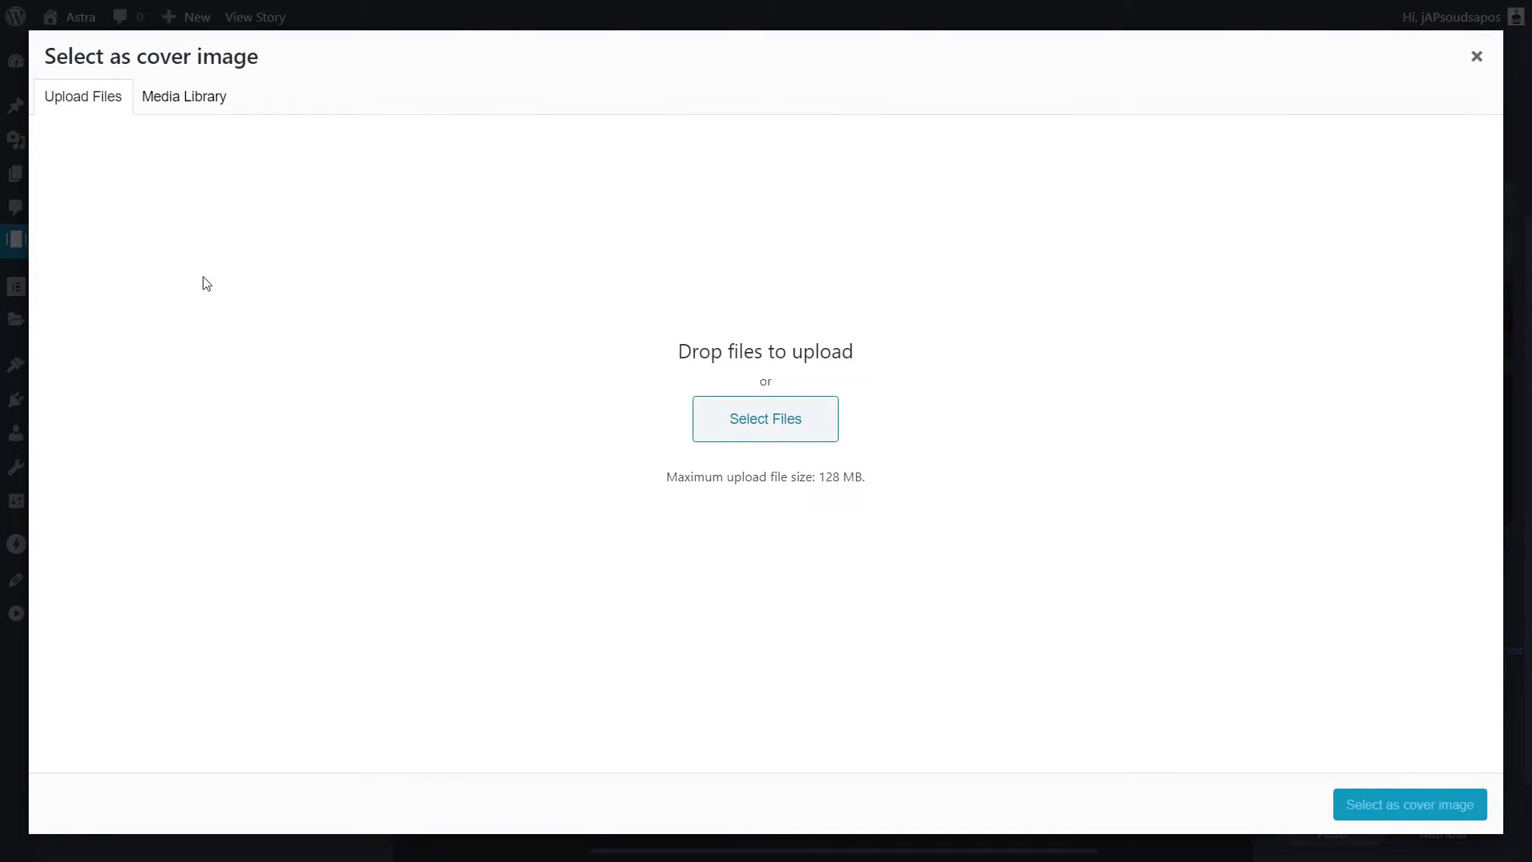
pyautogui.click(202, 104)
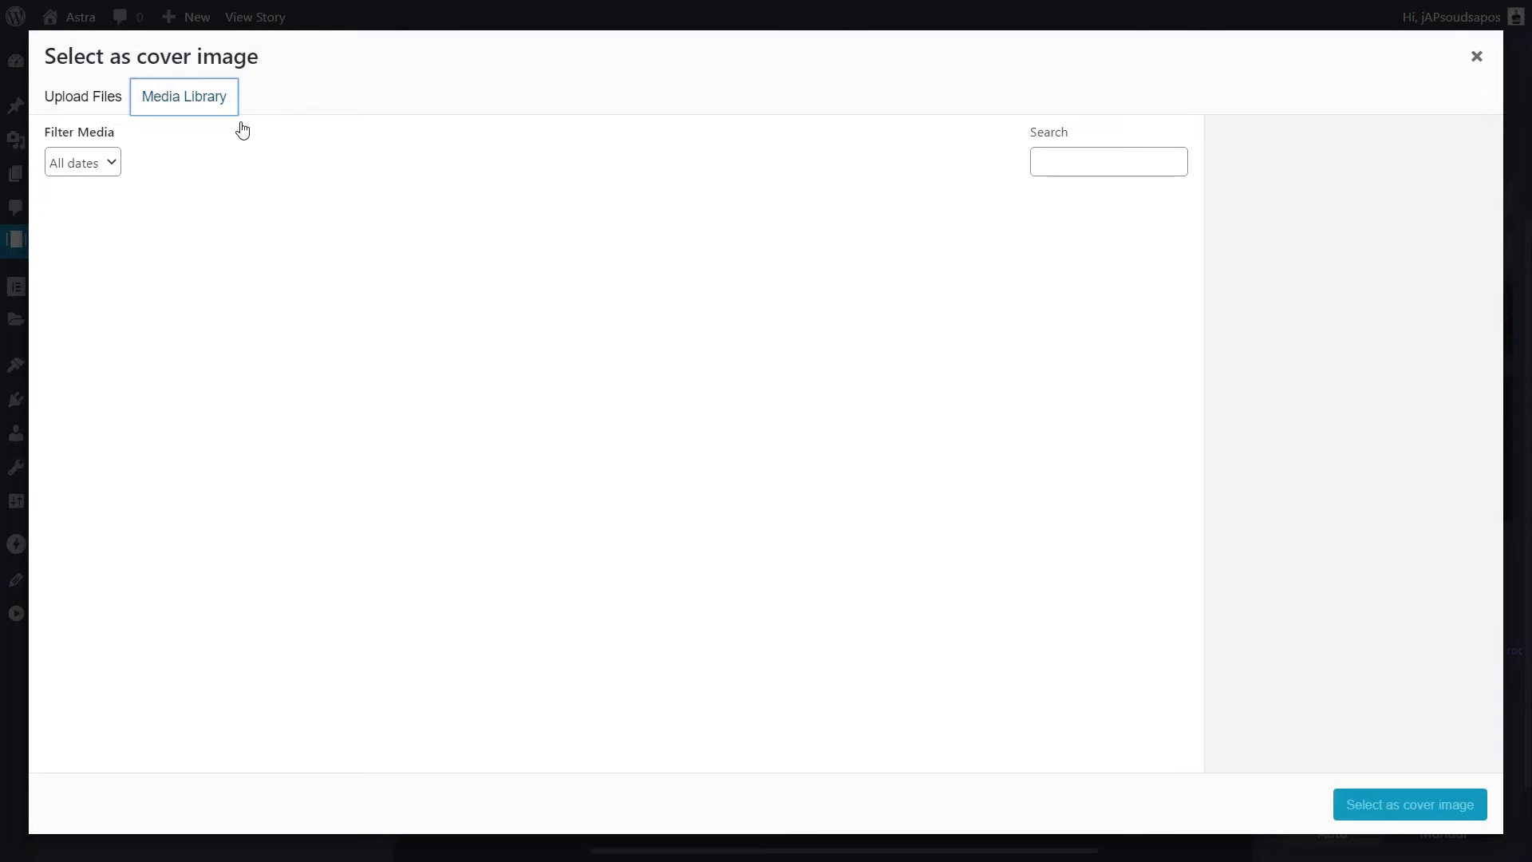
pyautogui.click(127, 292)
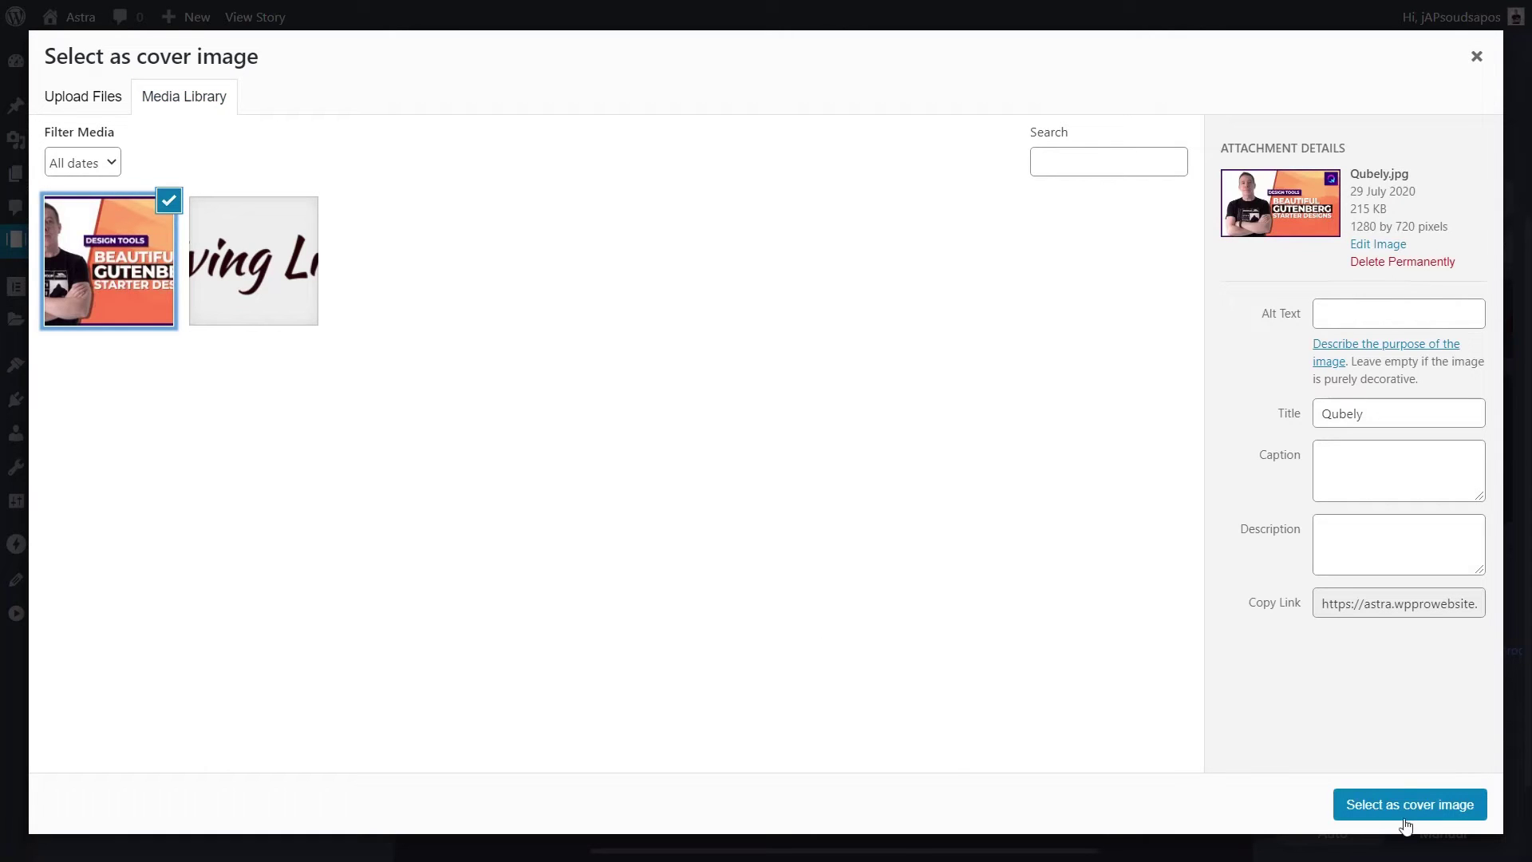
pyautogui.click(1404, 804)
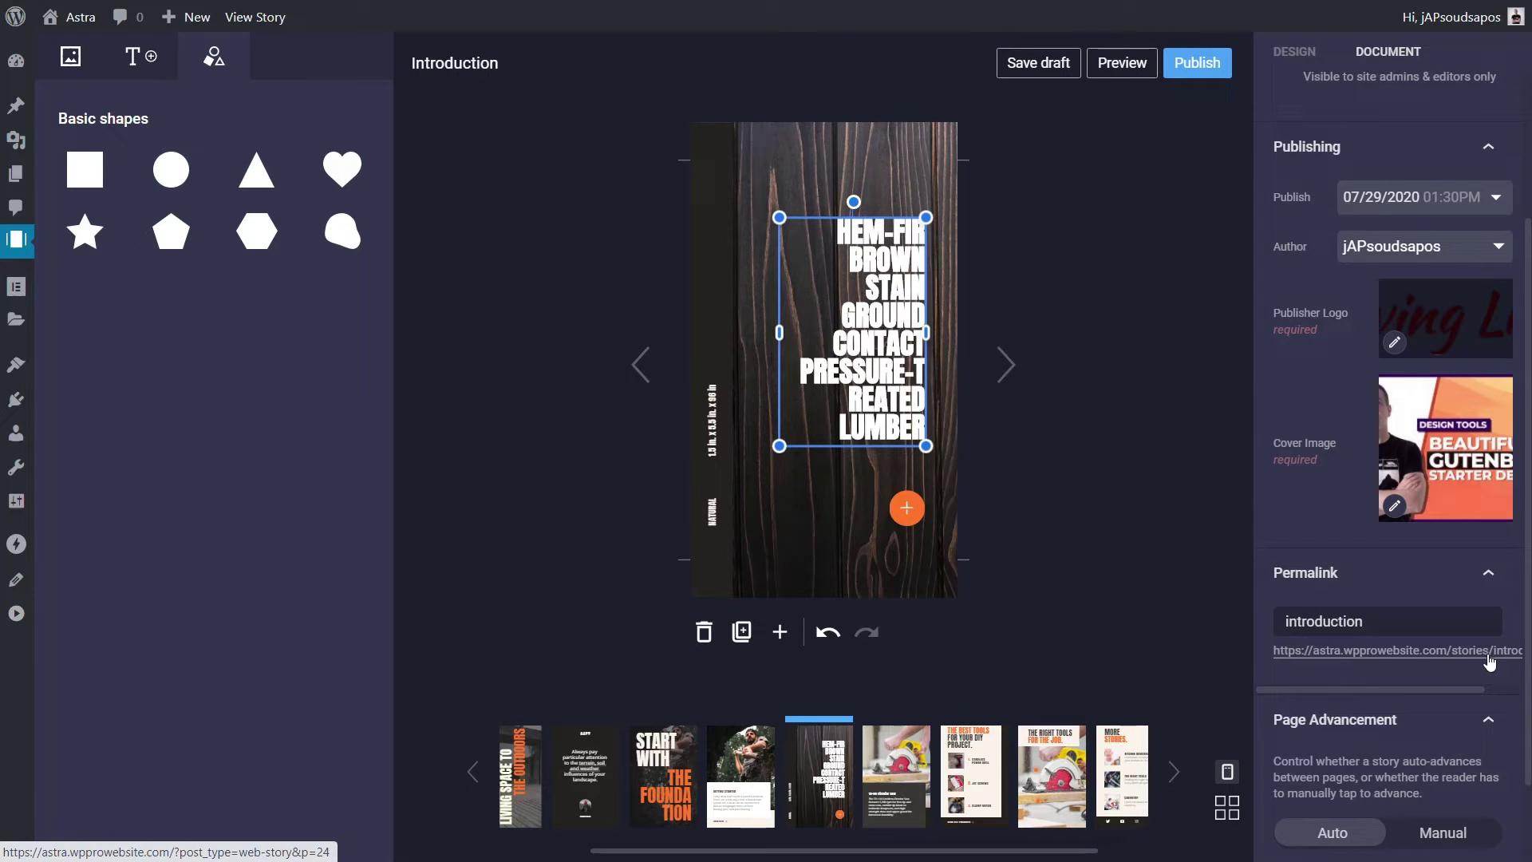
# Save the story draft, and switch Page Advancement to Manual and back to Auto.
pyautogui.scroll(-2, 1488, 680)
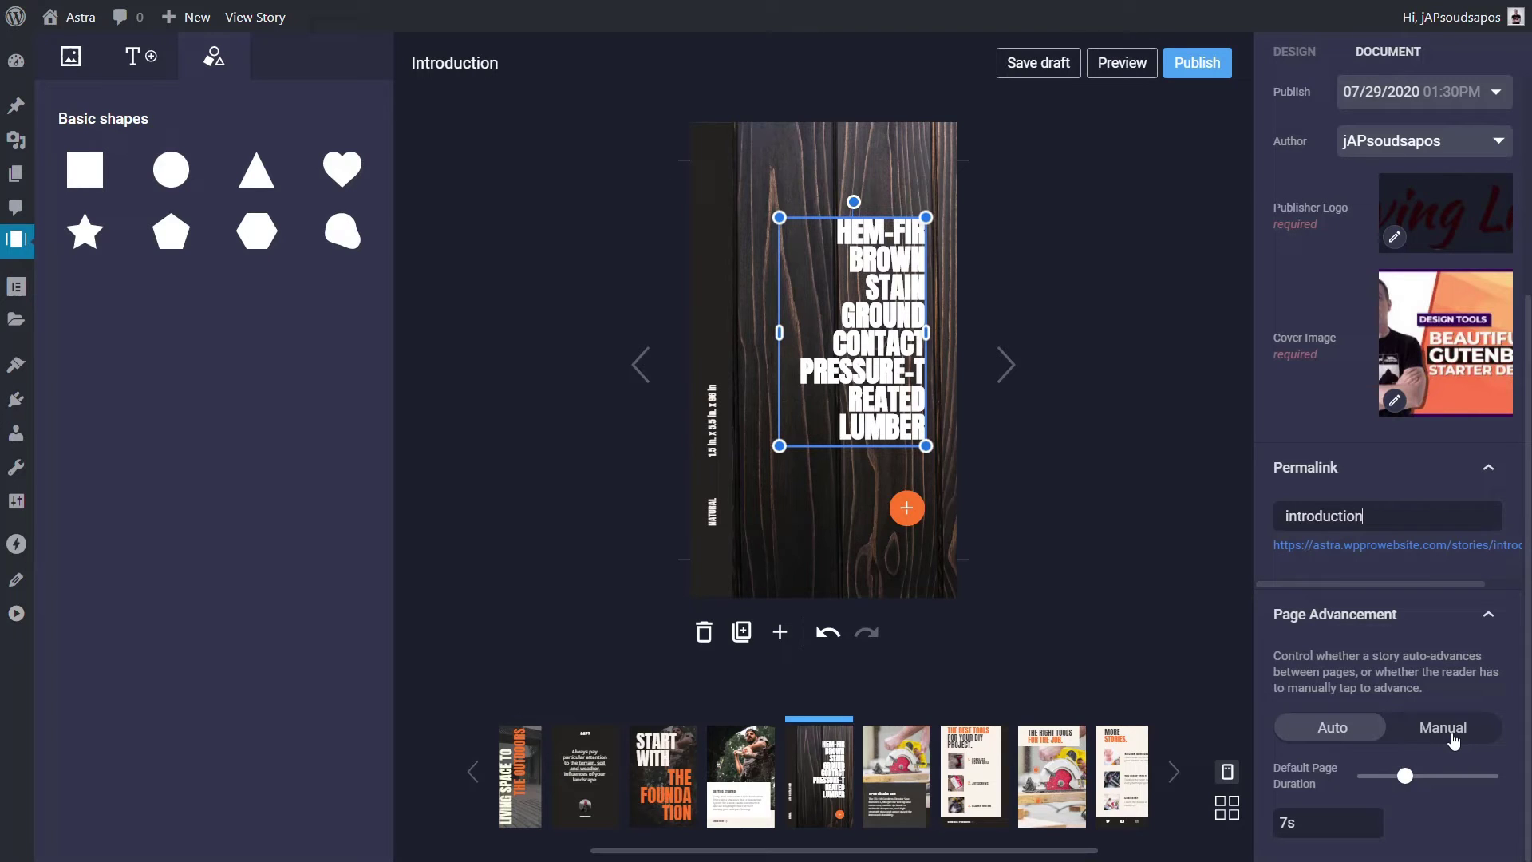
pyautogui.hotkey('ctrl', 's')
pyautogui.click(1451, 733)
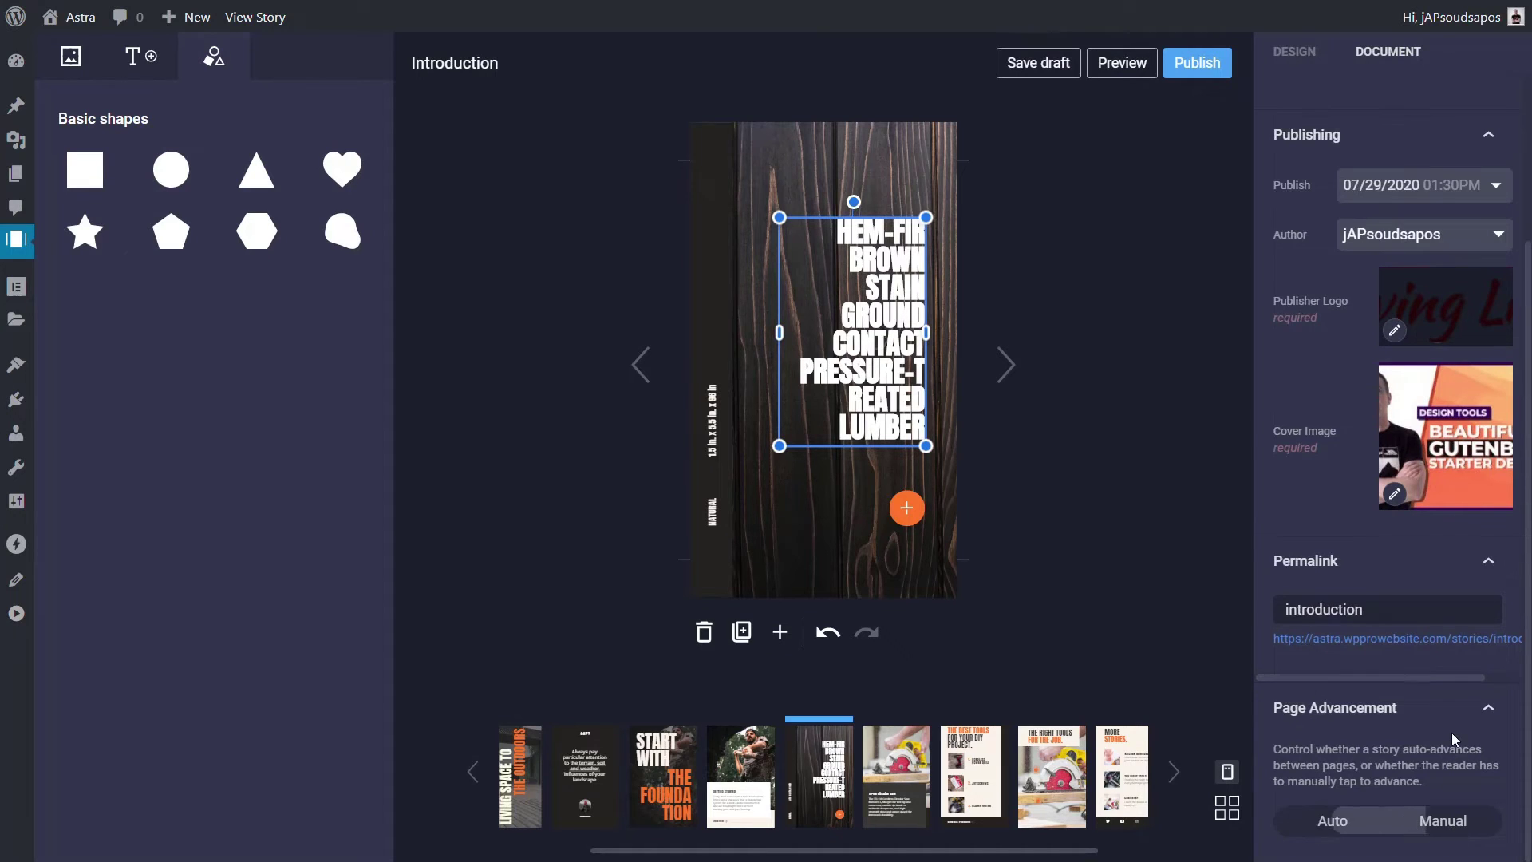
pyautogui.click(1338, 822)
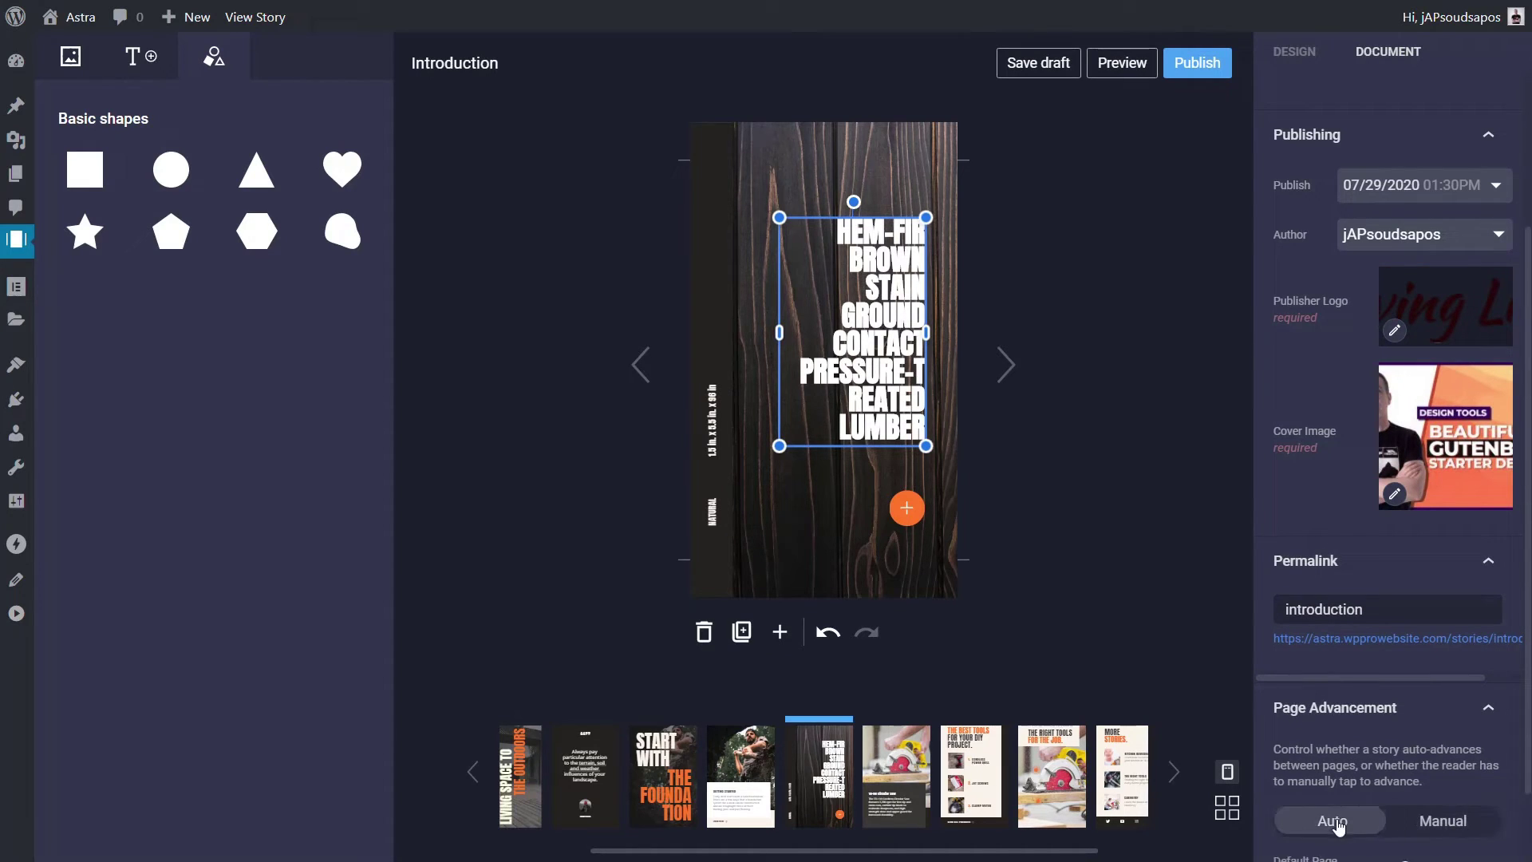
pyautogui.scroll(-1, 1448, 788)
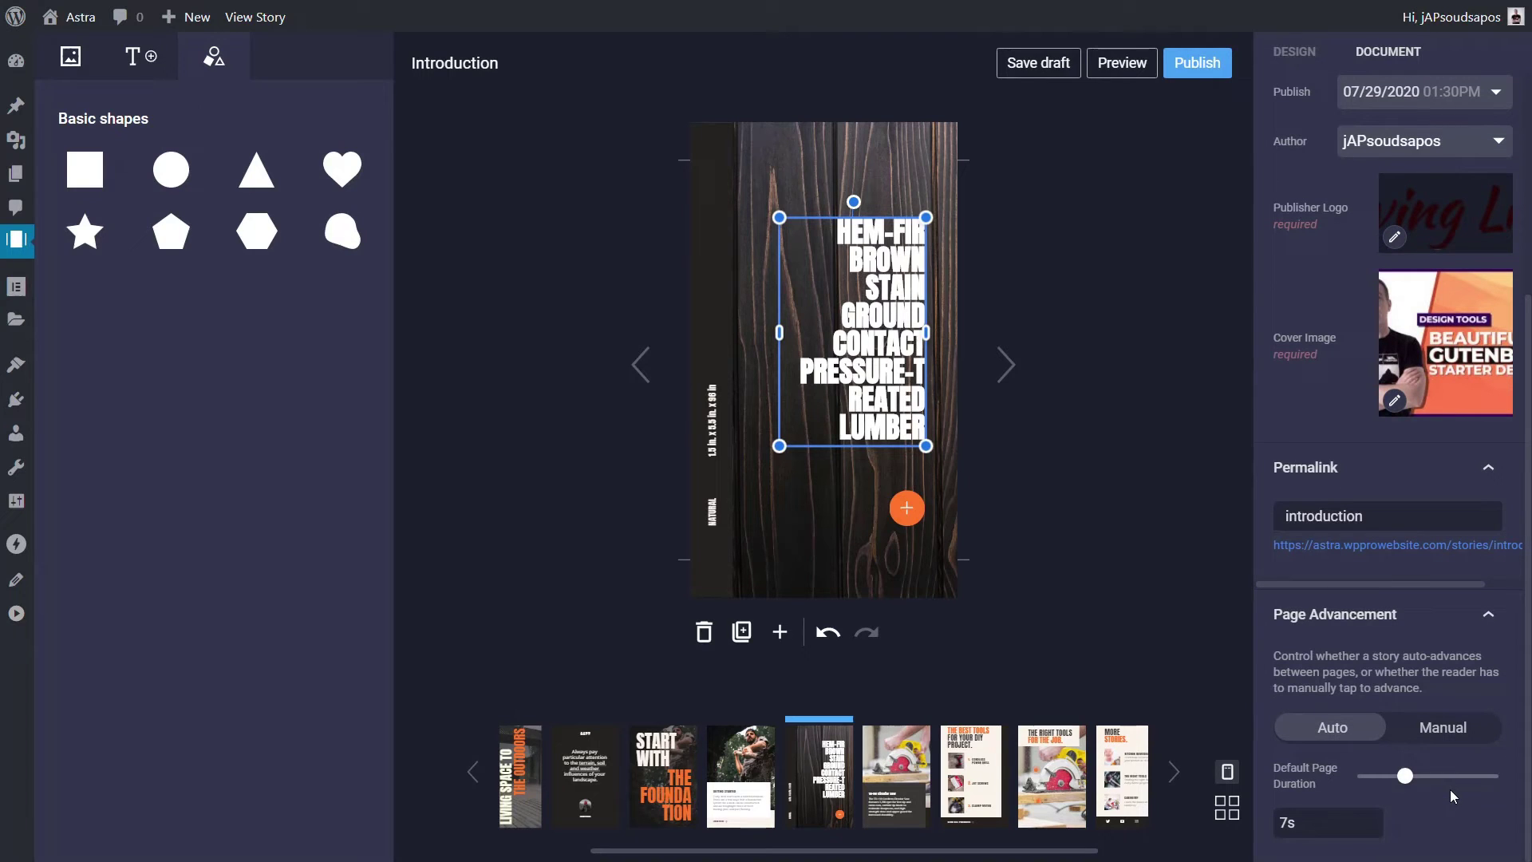
pyautogui.scroll(2, 1449, 789)
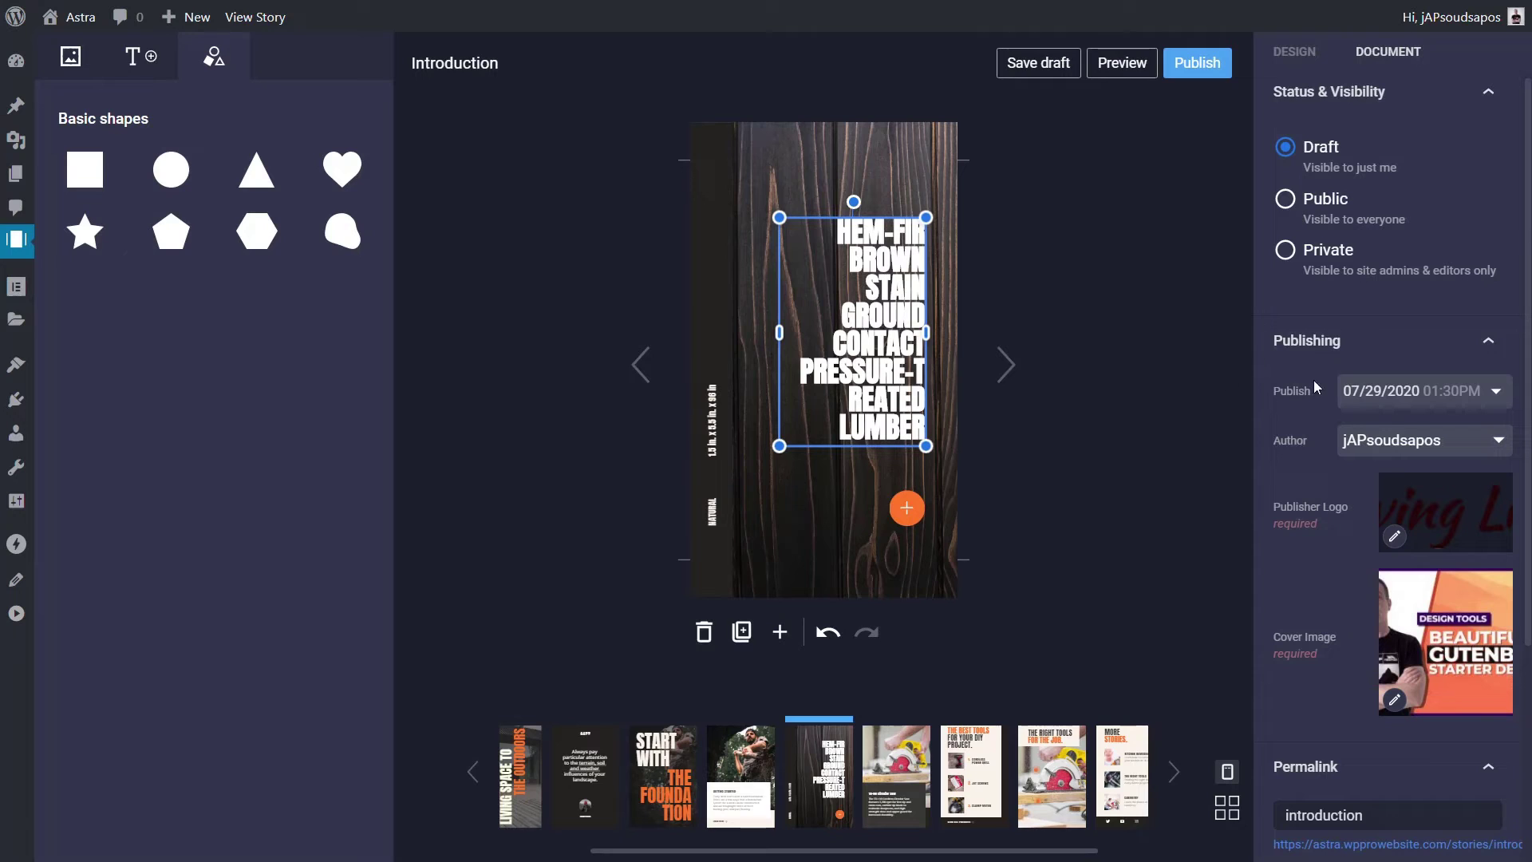
# Set the Introduction story's visibility to Public and save it with Update.
pyautogui.click(1286, 201)
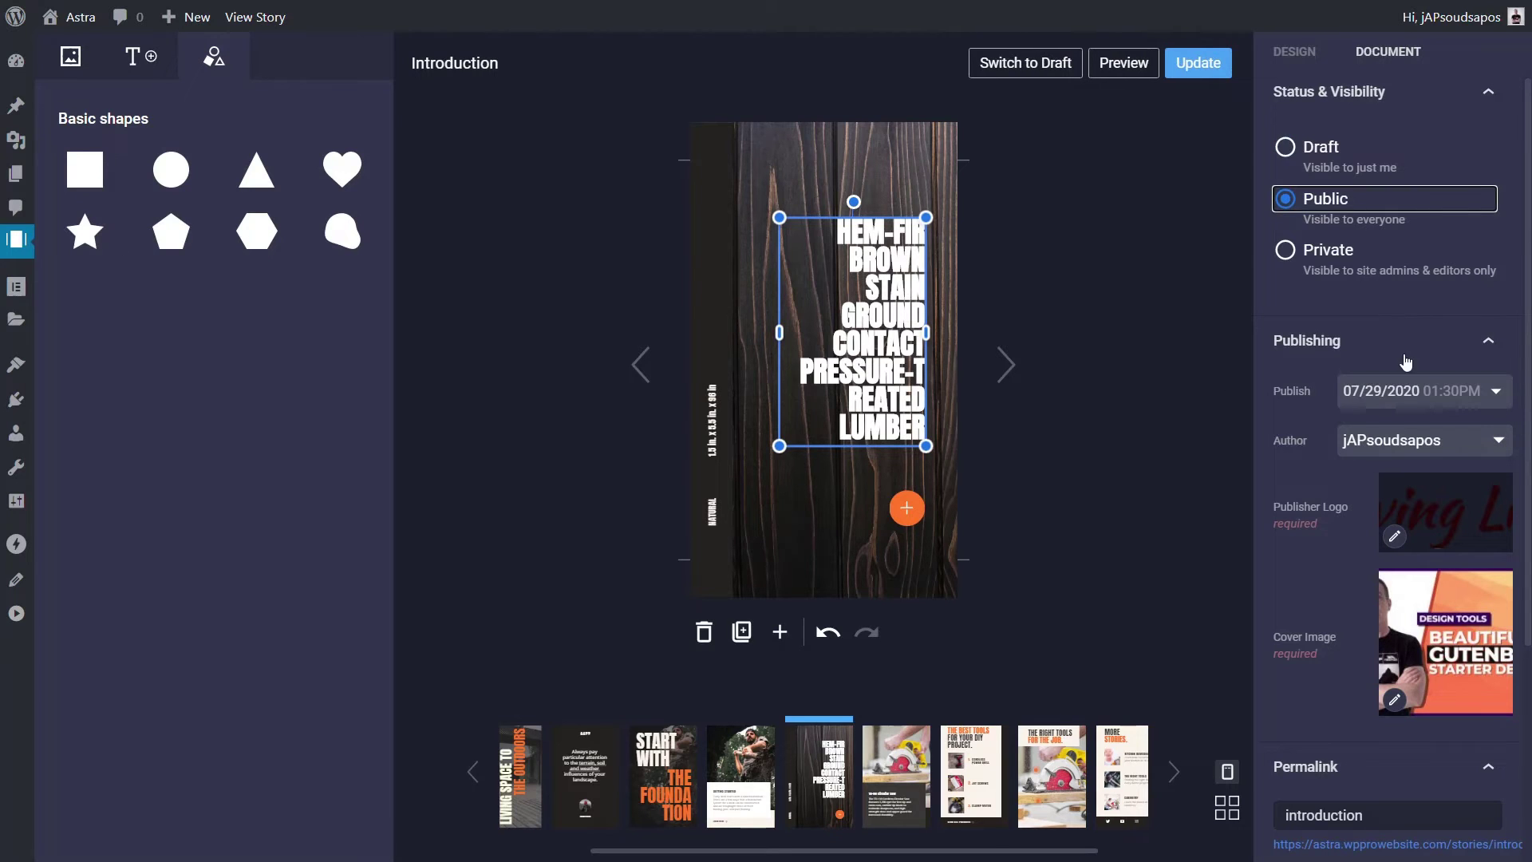
pyautogui.click(1197, 68)
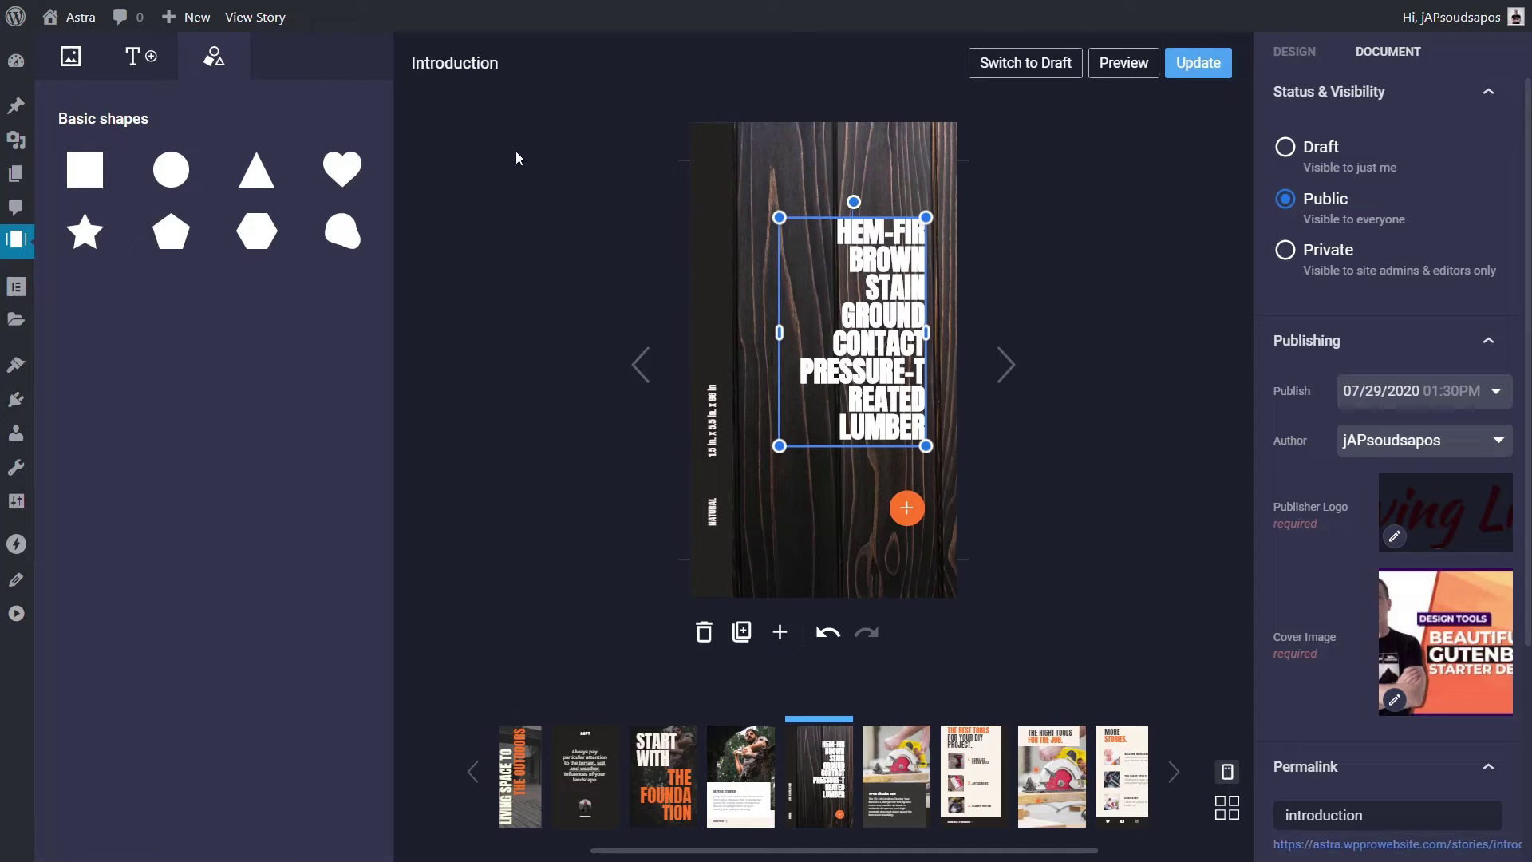
pyautogui.click(1197, 66)
pyautogui.moveTo(16, 240)
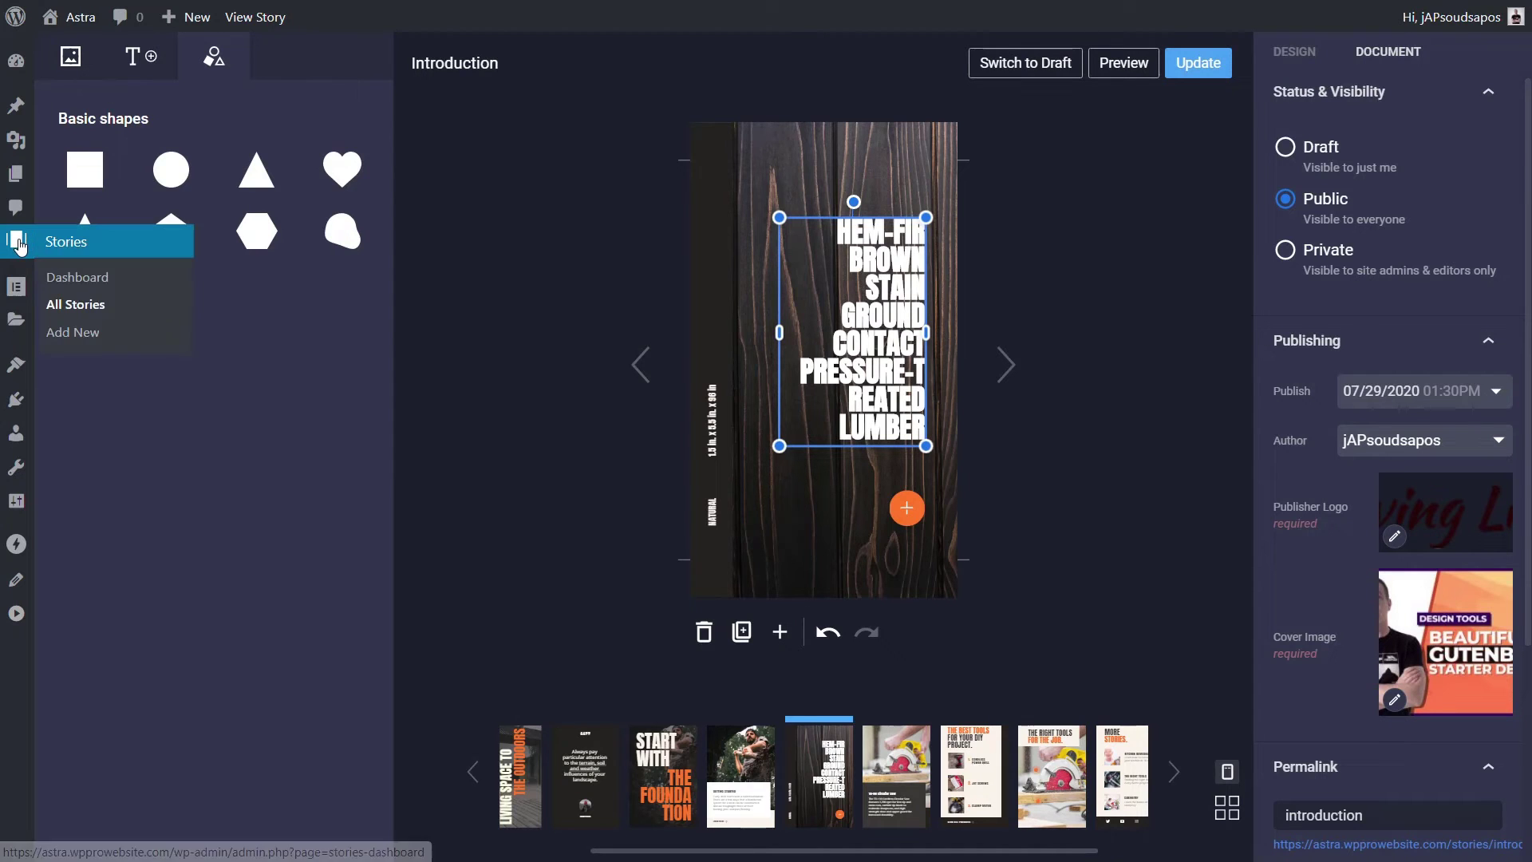
pyautogui.click(77, 278)
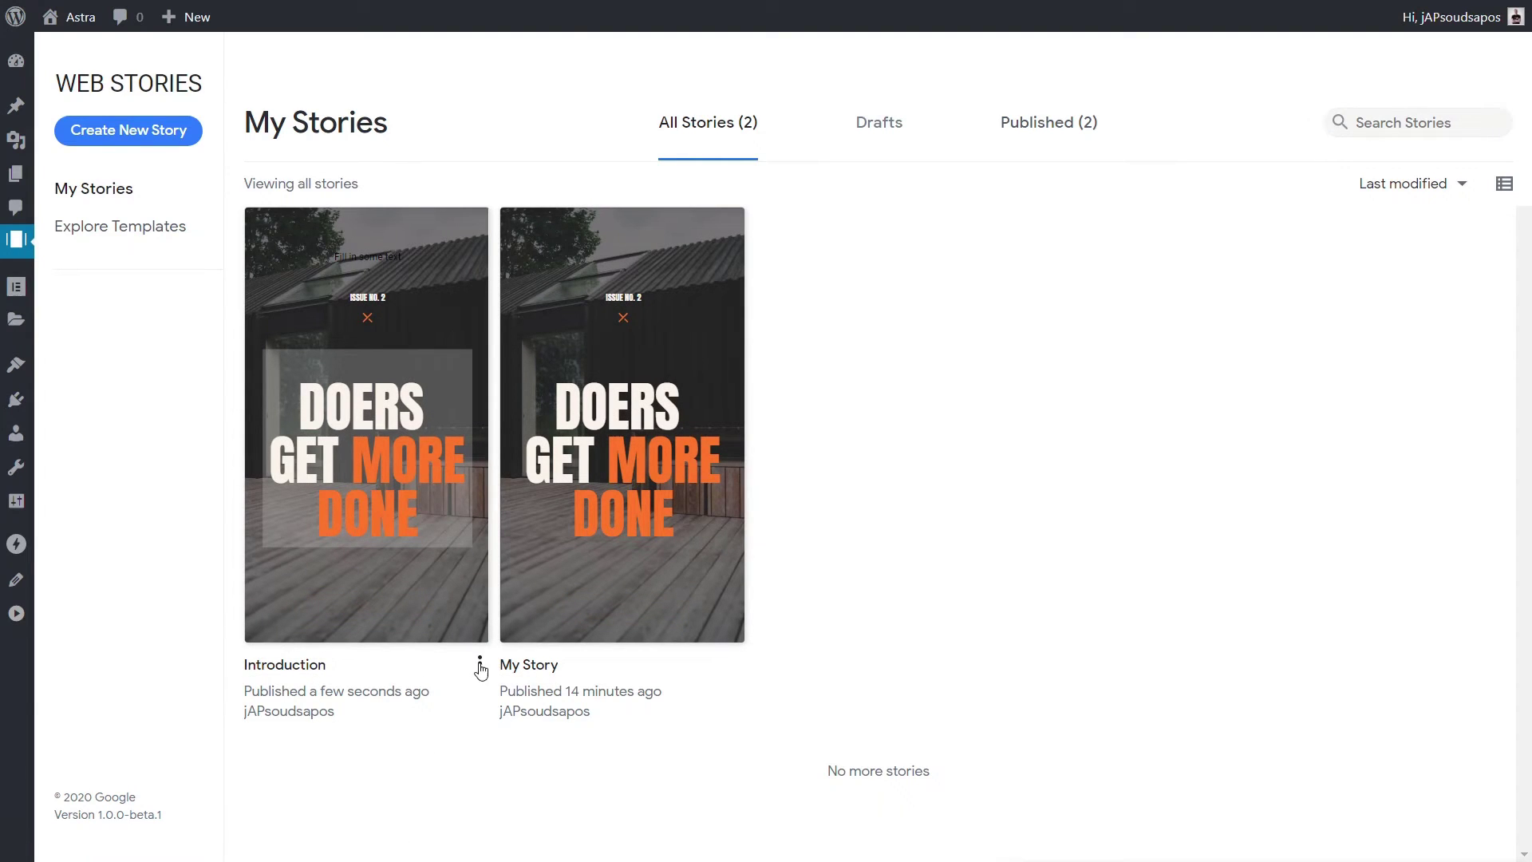
pyautogui.click(479, 665)
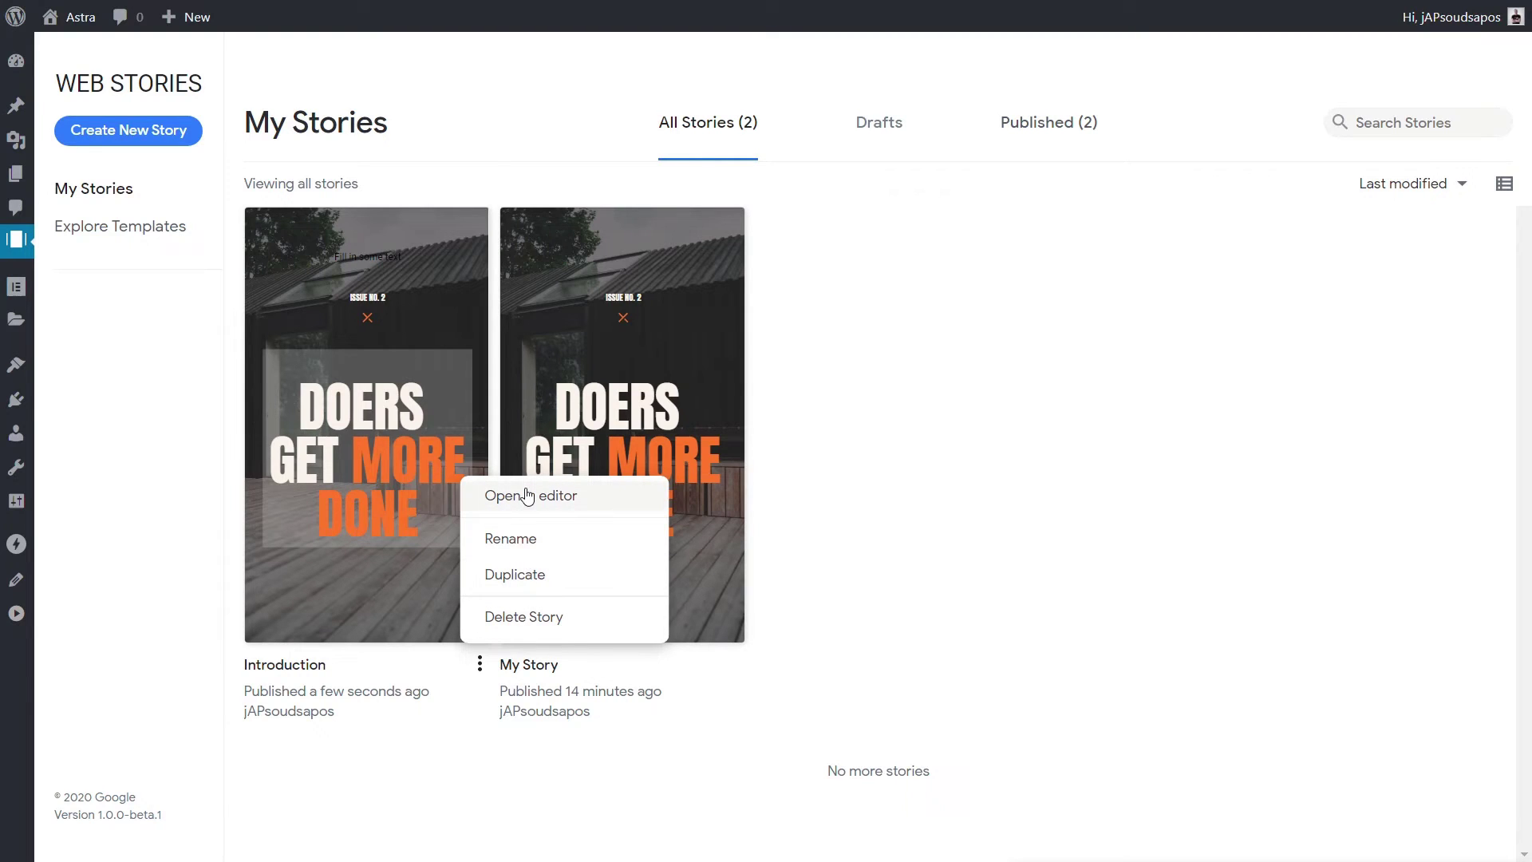
pyautogui.click(306, 669)
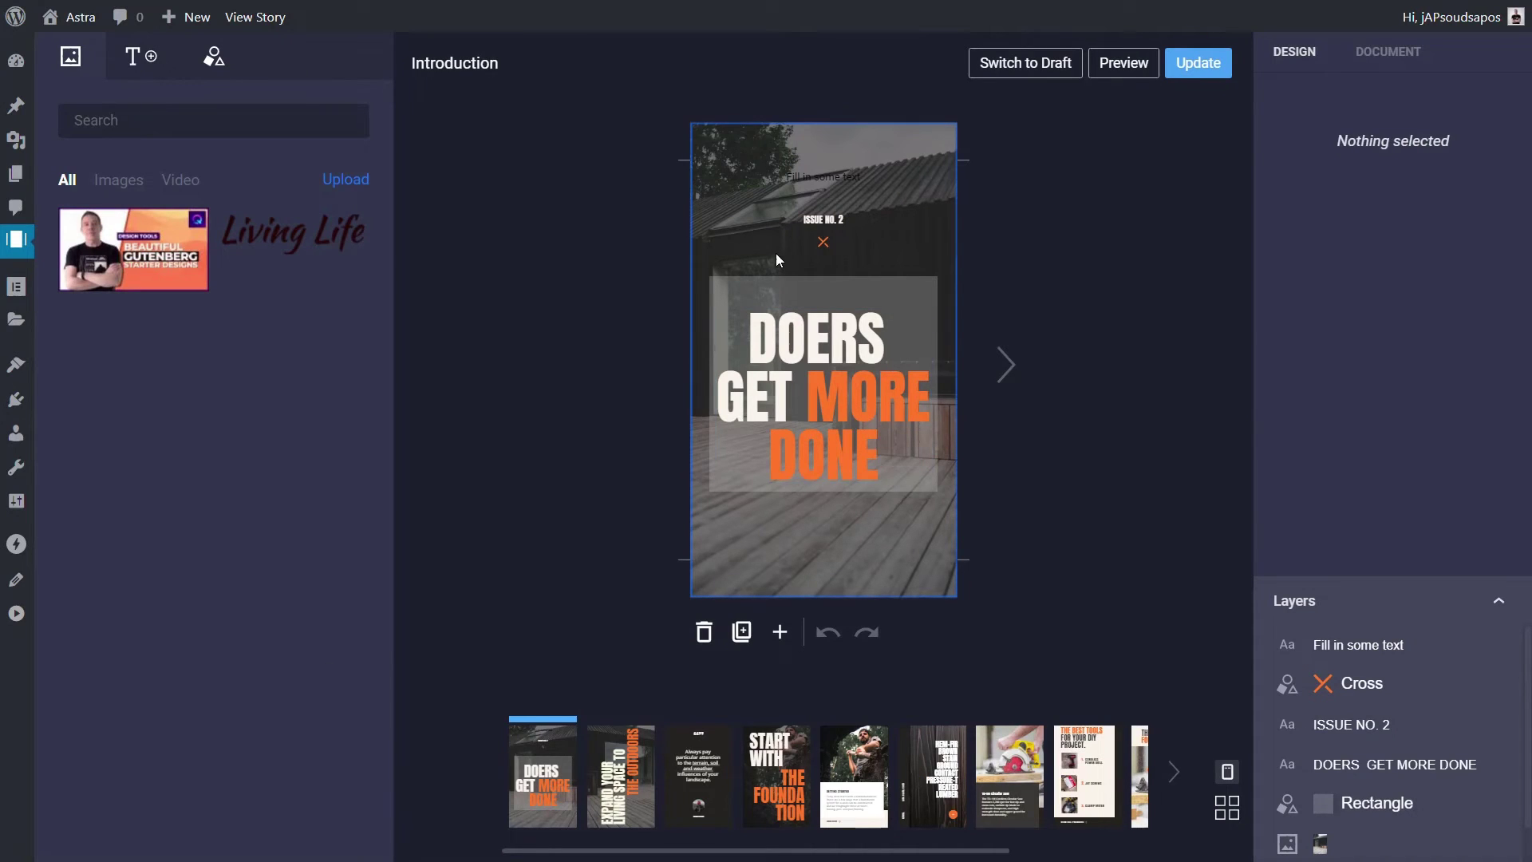
pyautogui.moveTo(32, 257)
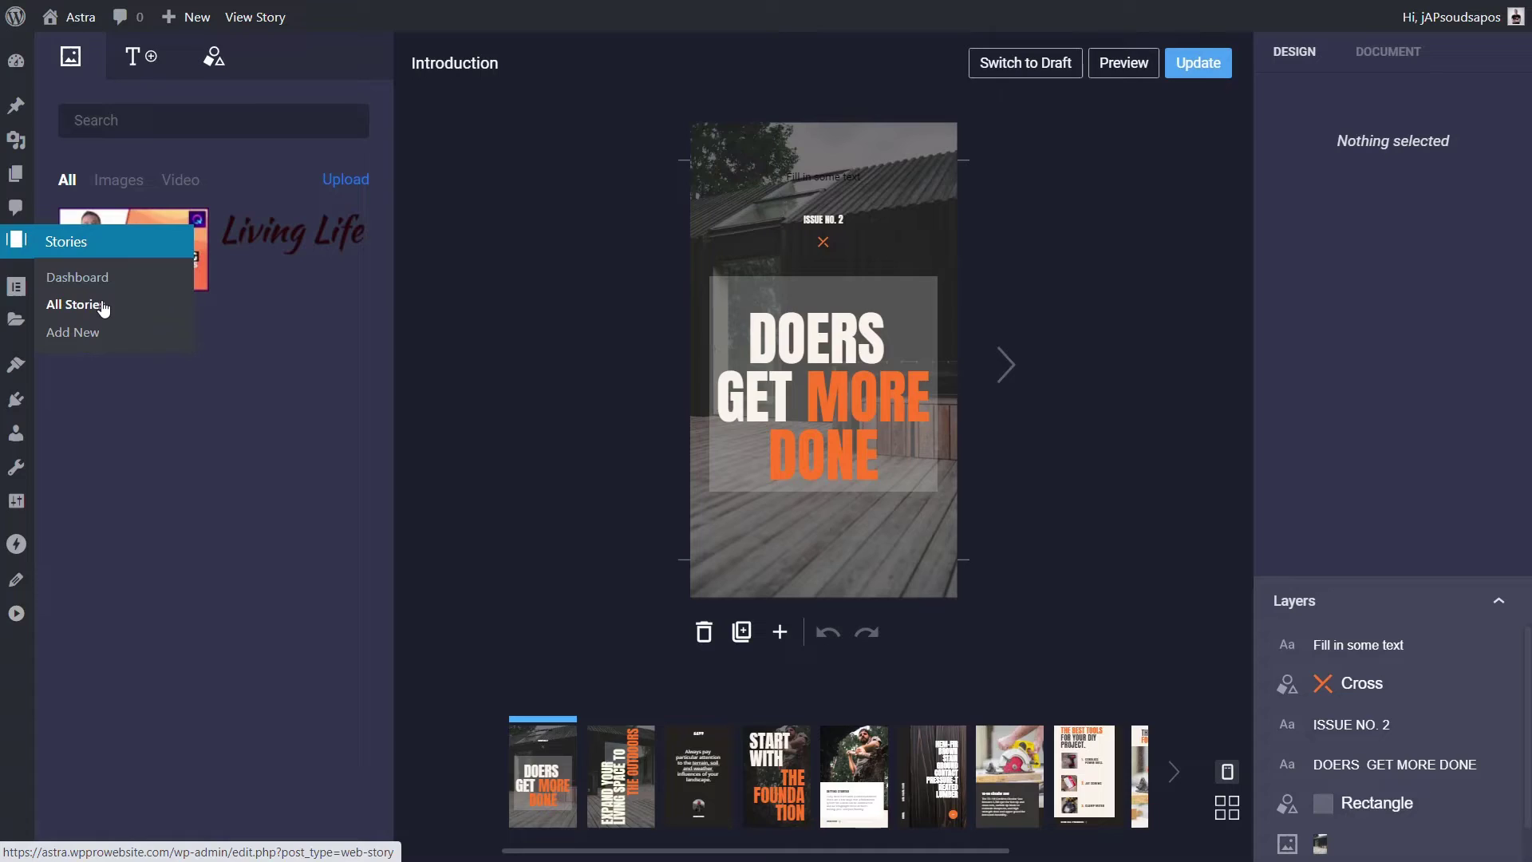
# Open Stories > All Stories and view the published Introduction story.
pyautogui.click(73, 304)
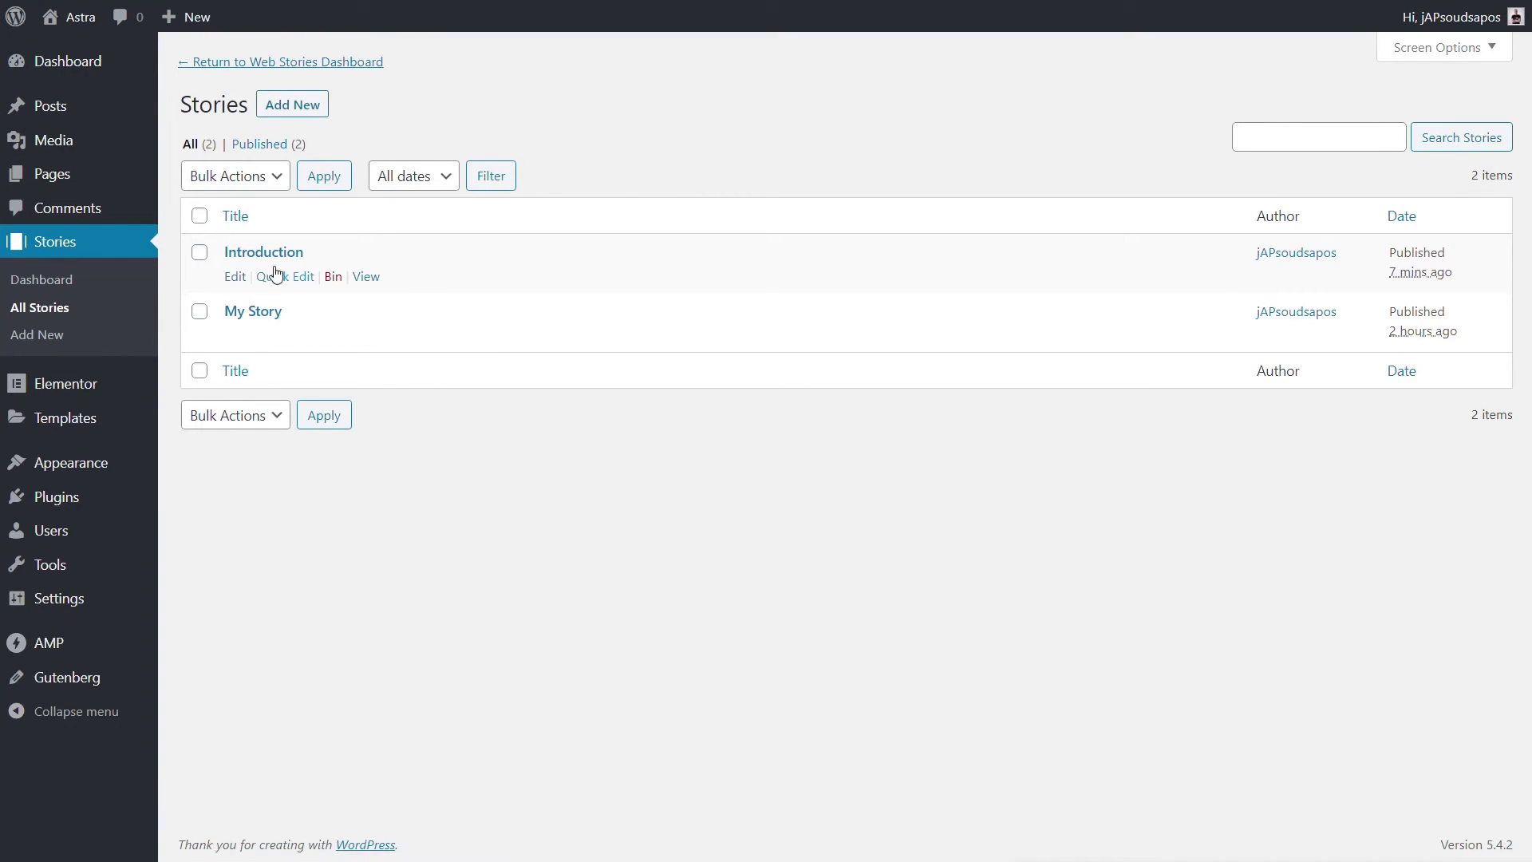
pyautogui.moveTo(264, 276)
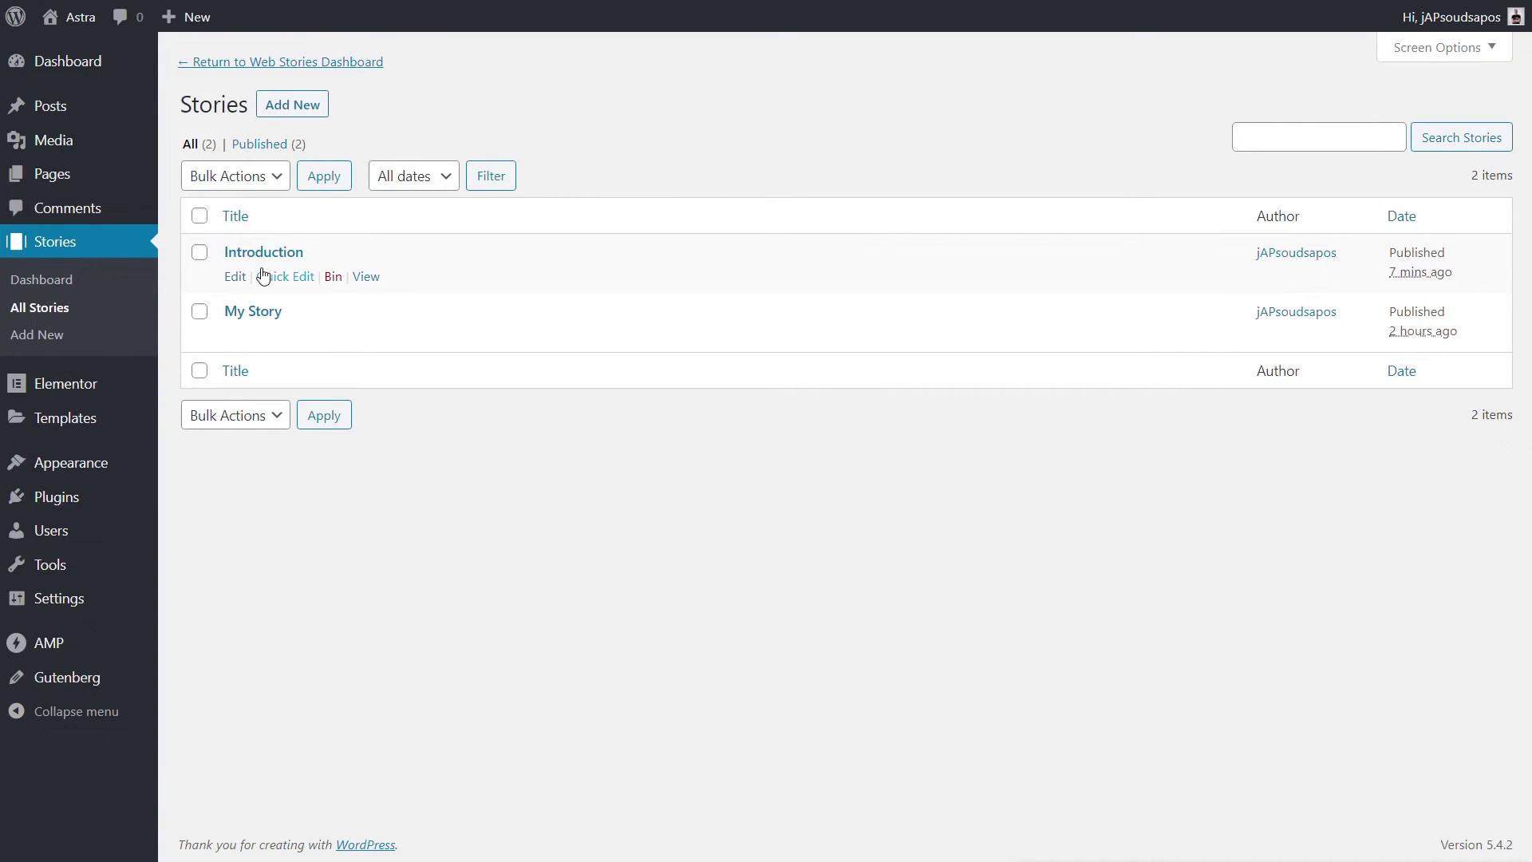
pyautogui.click(368, 281)
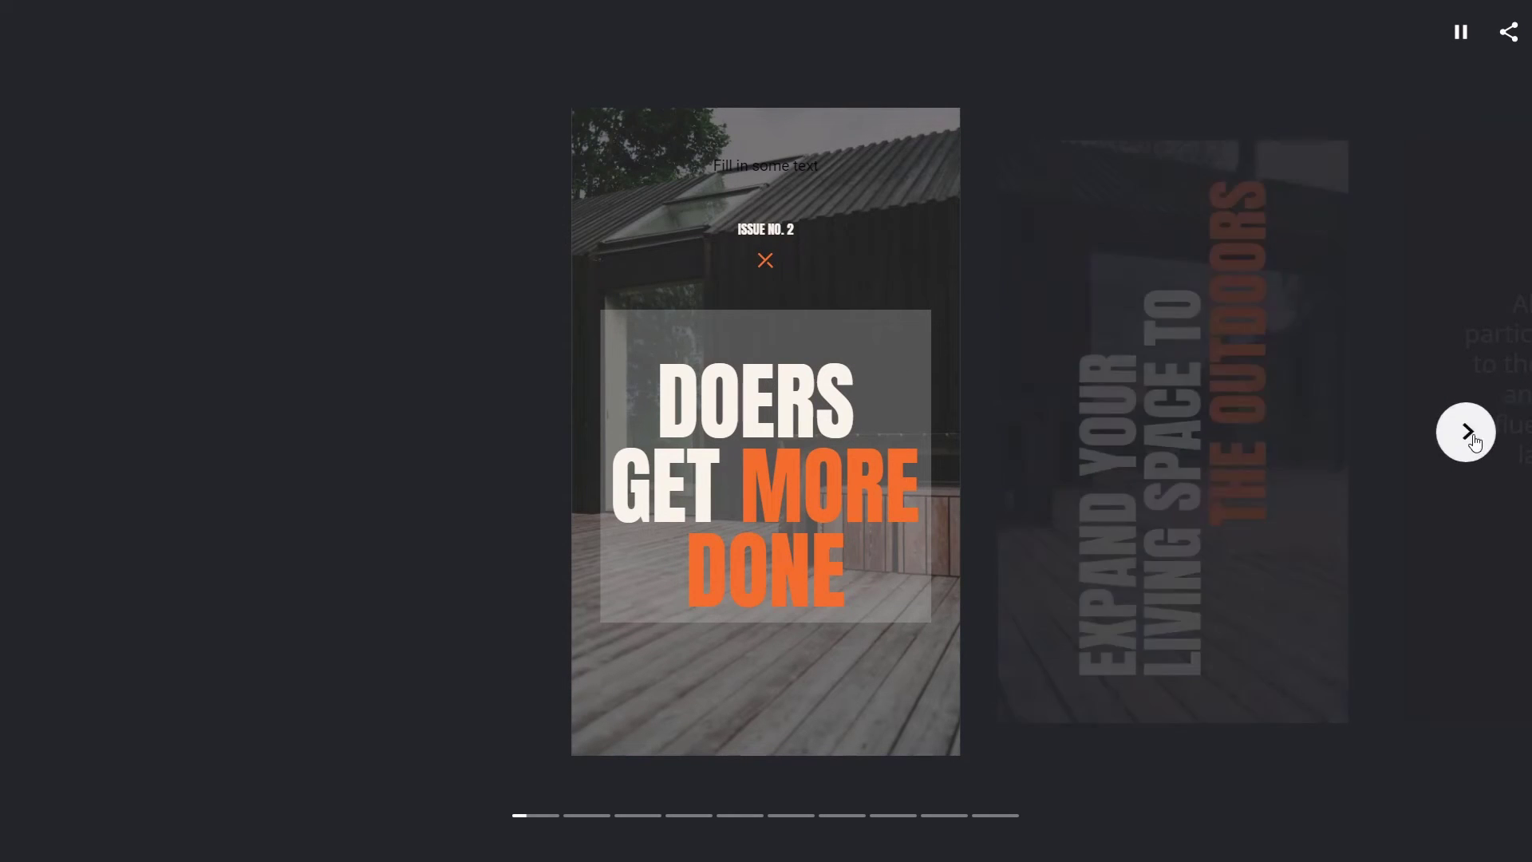
# Advance through the story to the 'Start with the Foundation' page, then close the viewer.
pyautogui.click(807, 165)
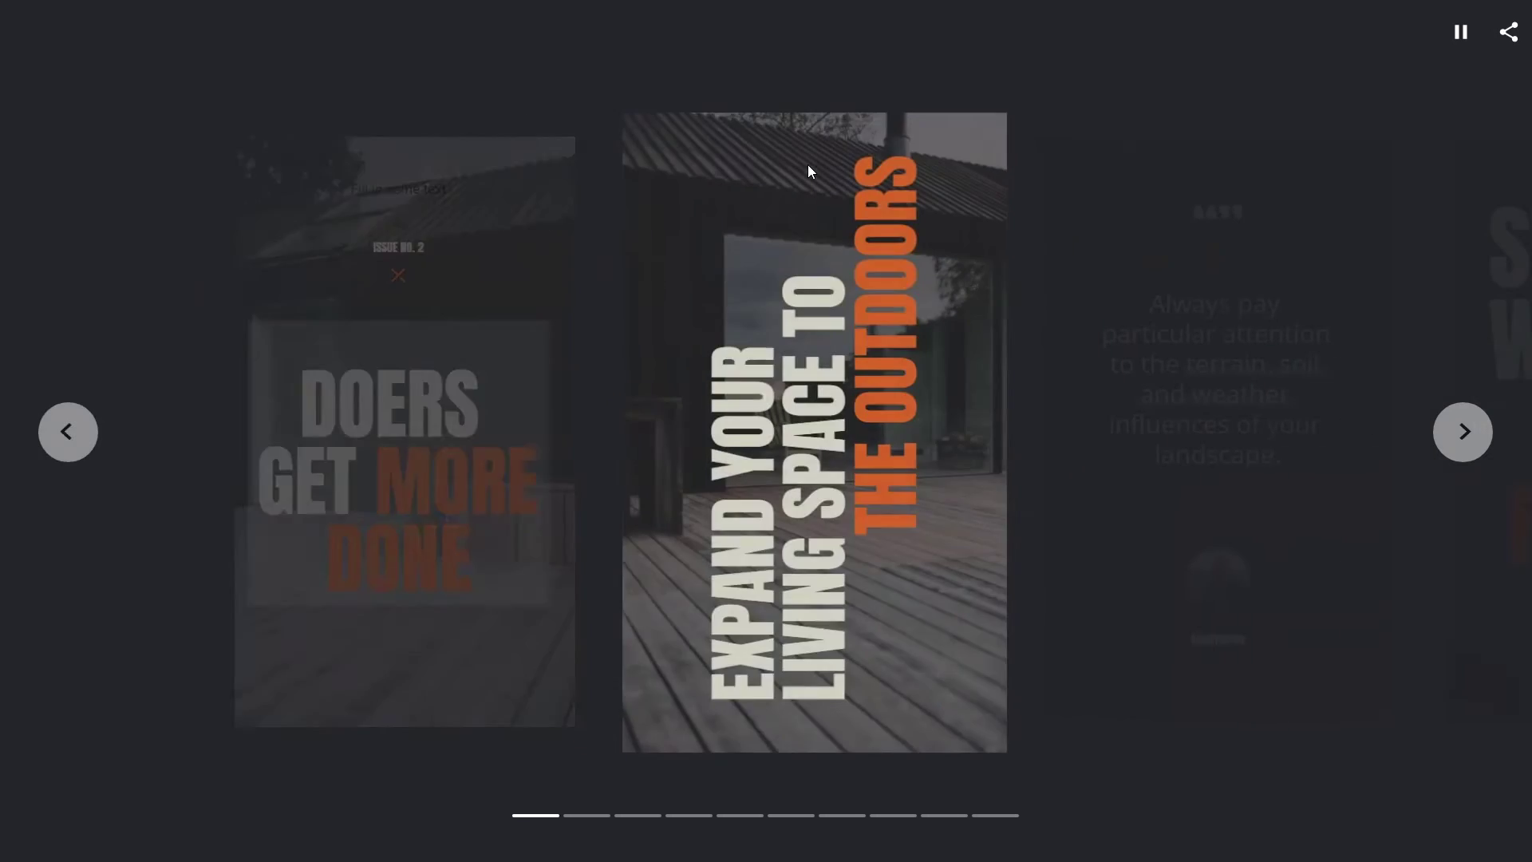
pyautogui.click(308, 468)
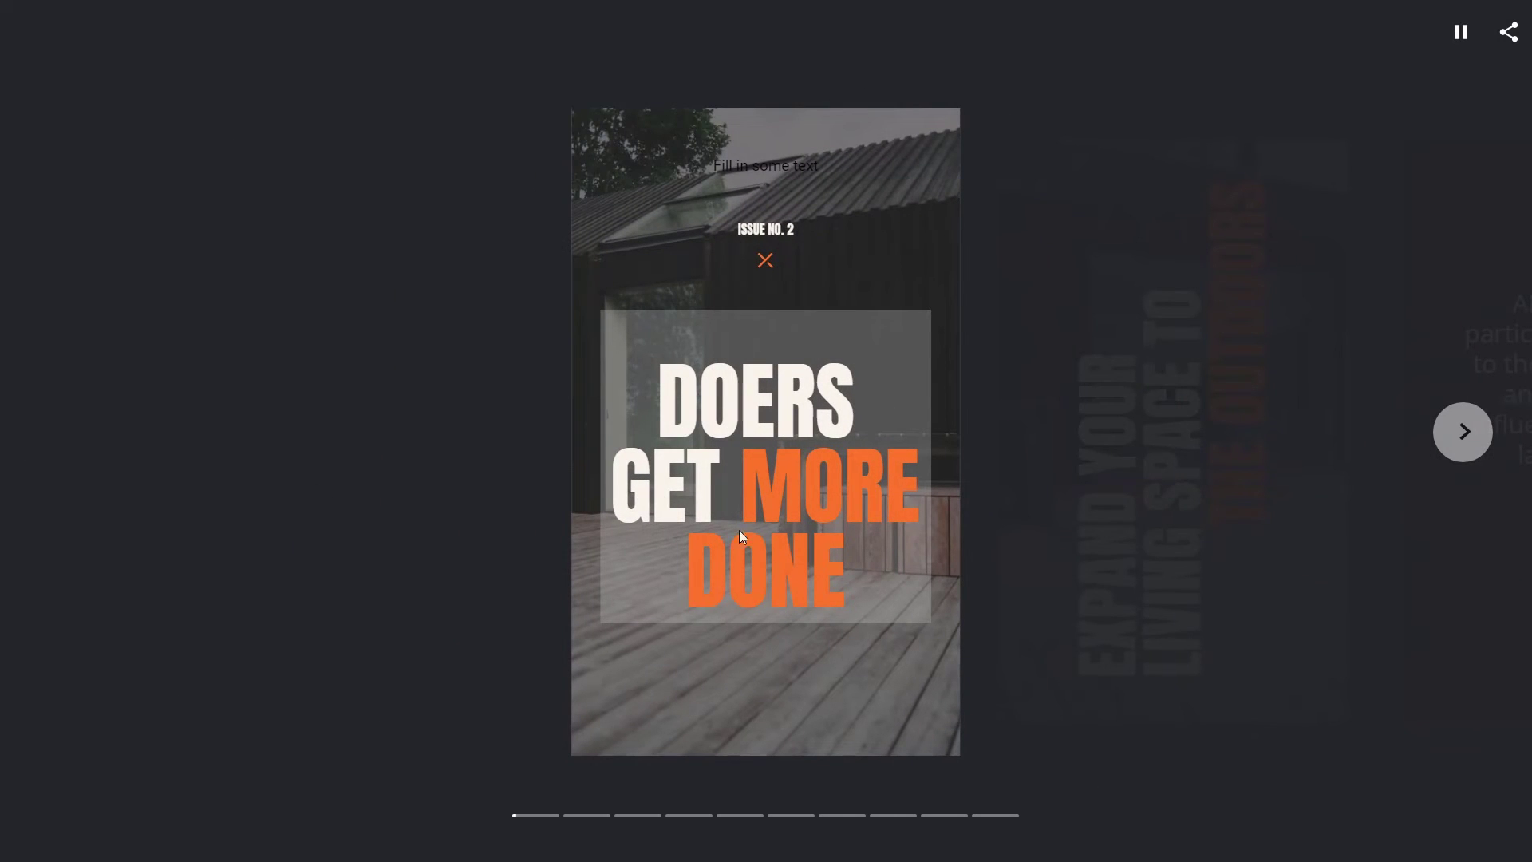
pyautogui.click(1466, 431)
pyautogui.click(1471, 430)
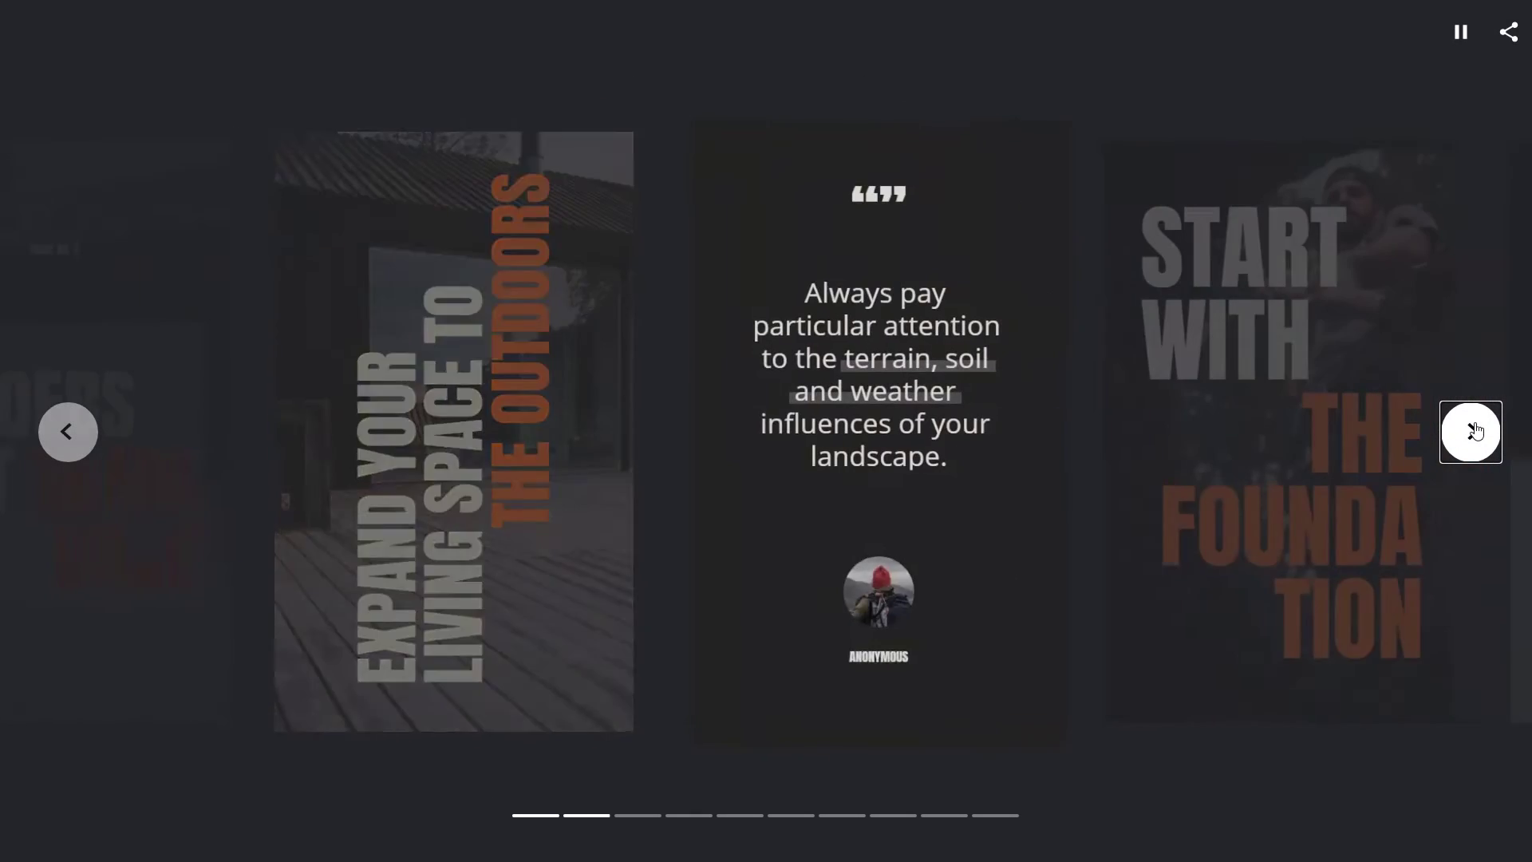
pyautogui.click(1475, 430)
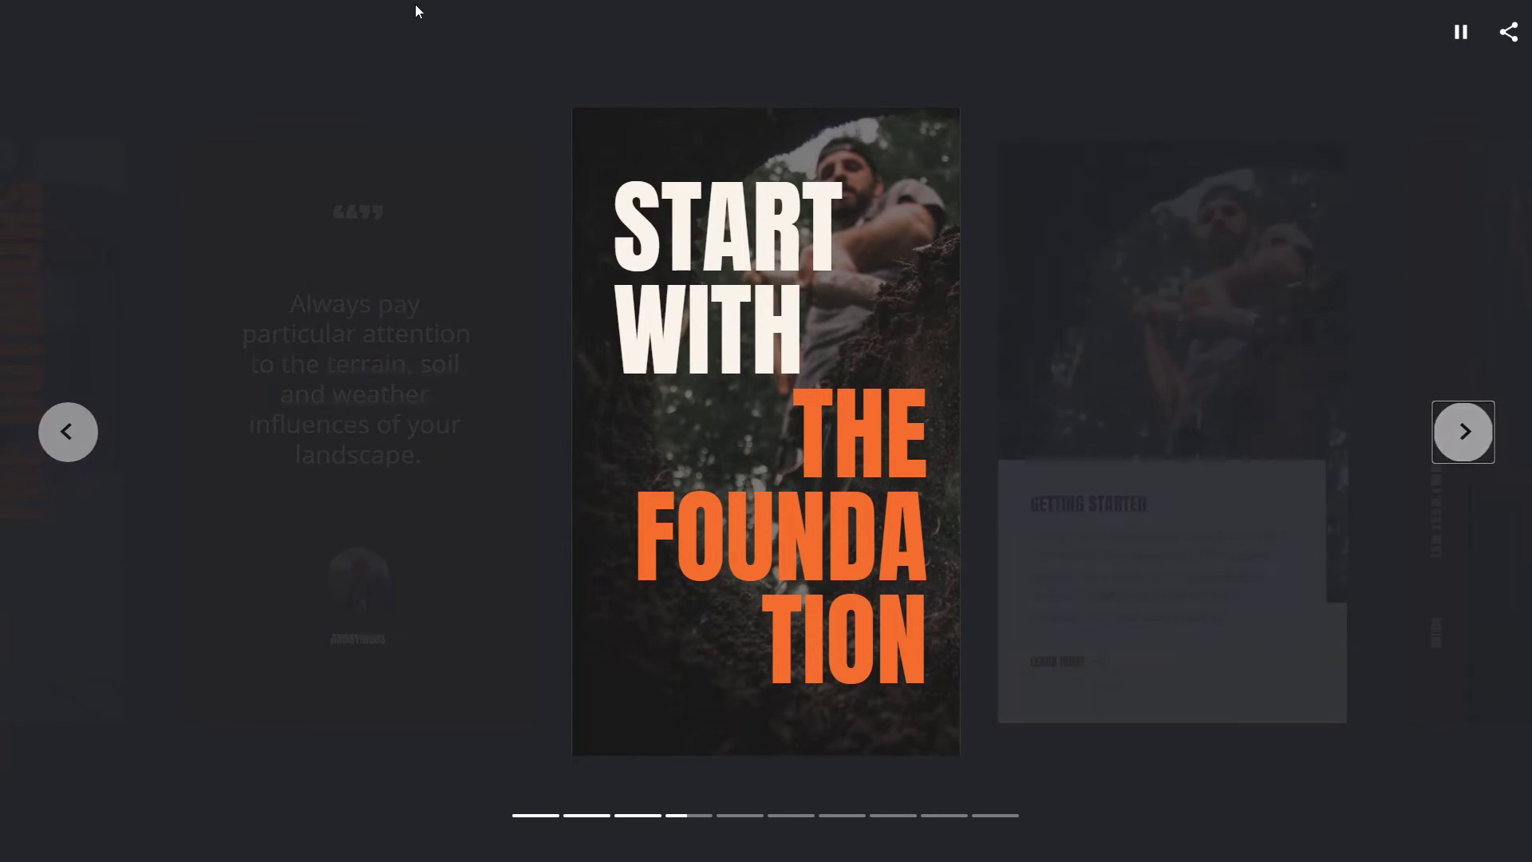
pyautogui.hotkey('ctrl', 'w')
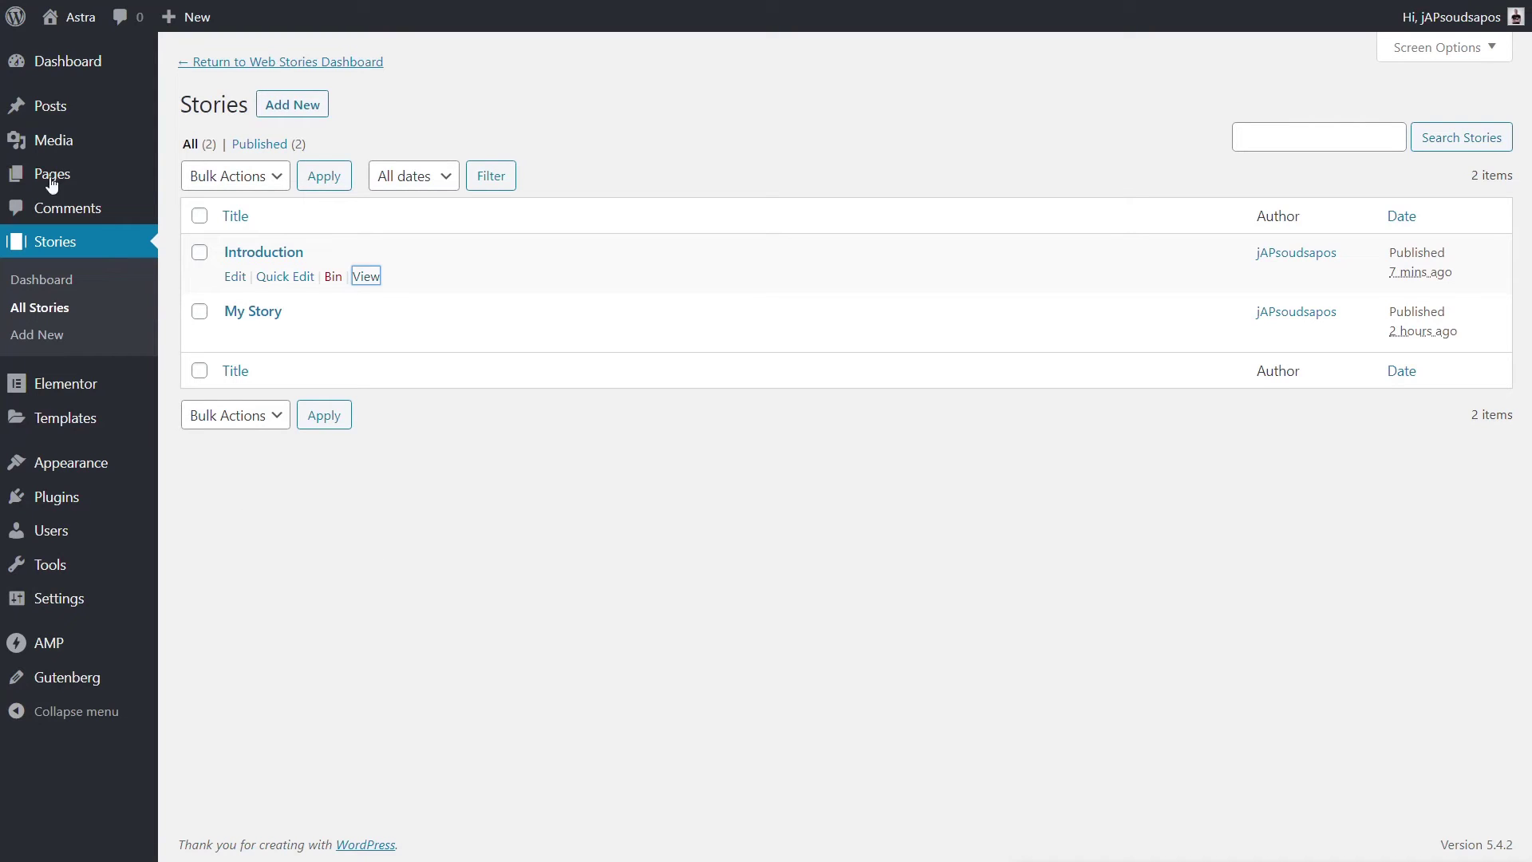
# Start a new post titled 'Test Post'.
pyautogui.moveTo(62, 119)
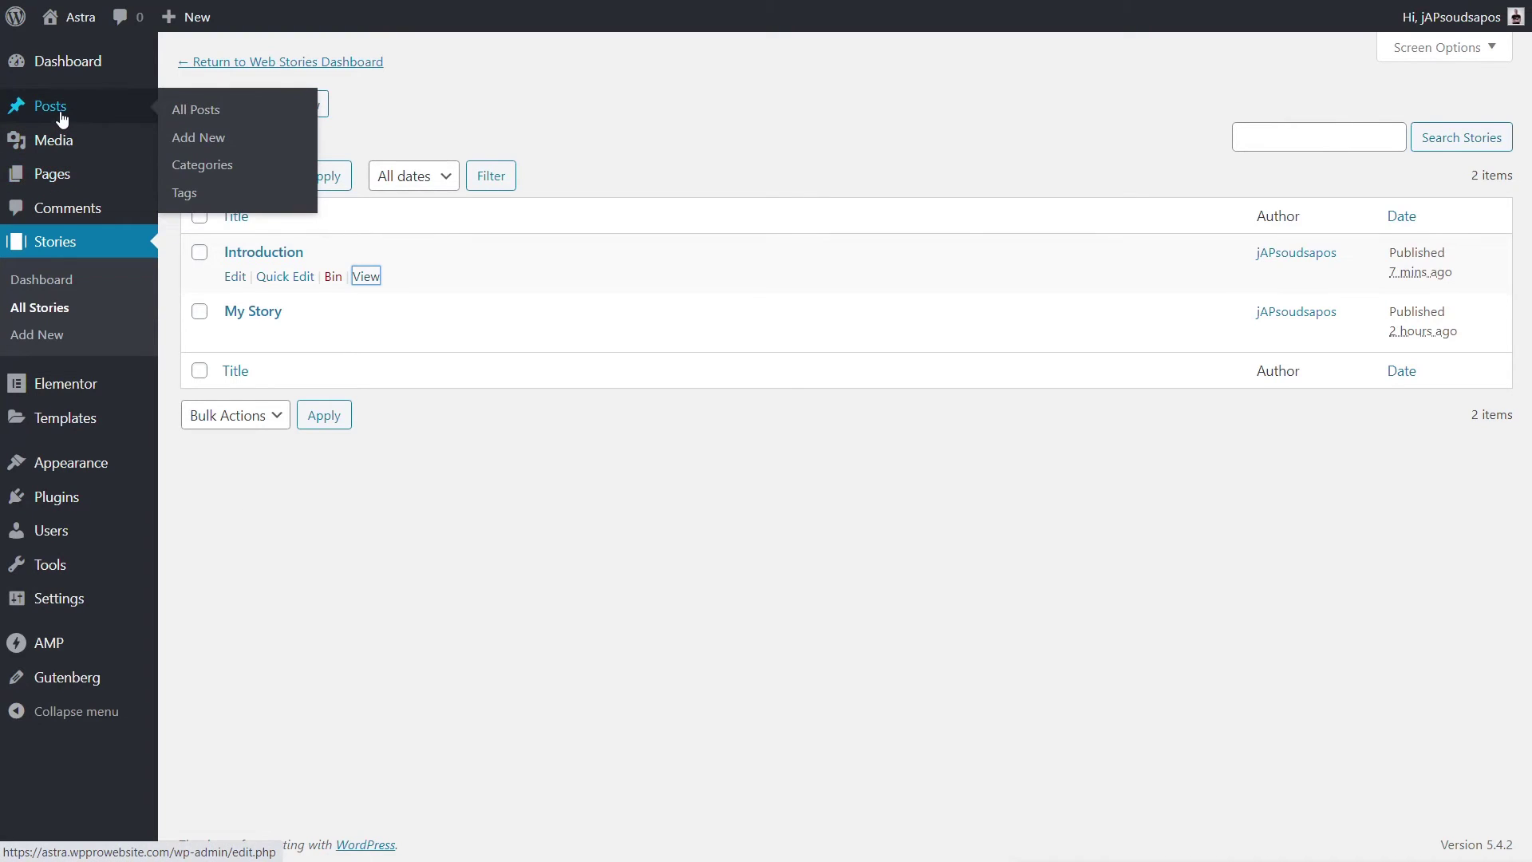
pyautogui.click(216, 139)
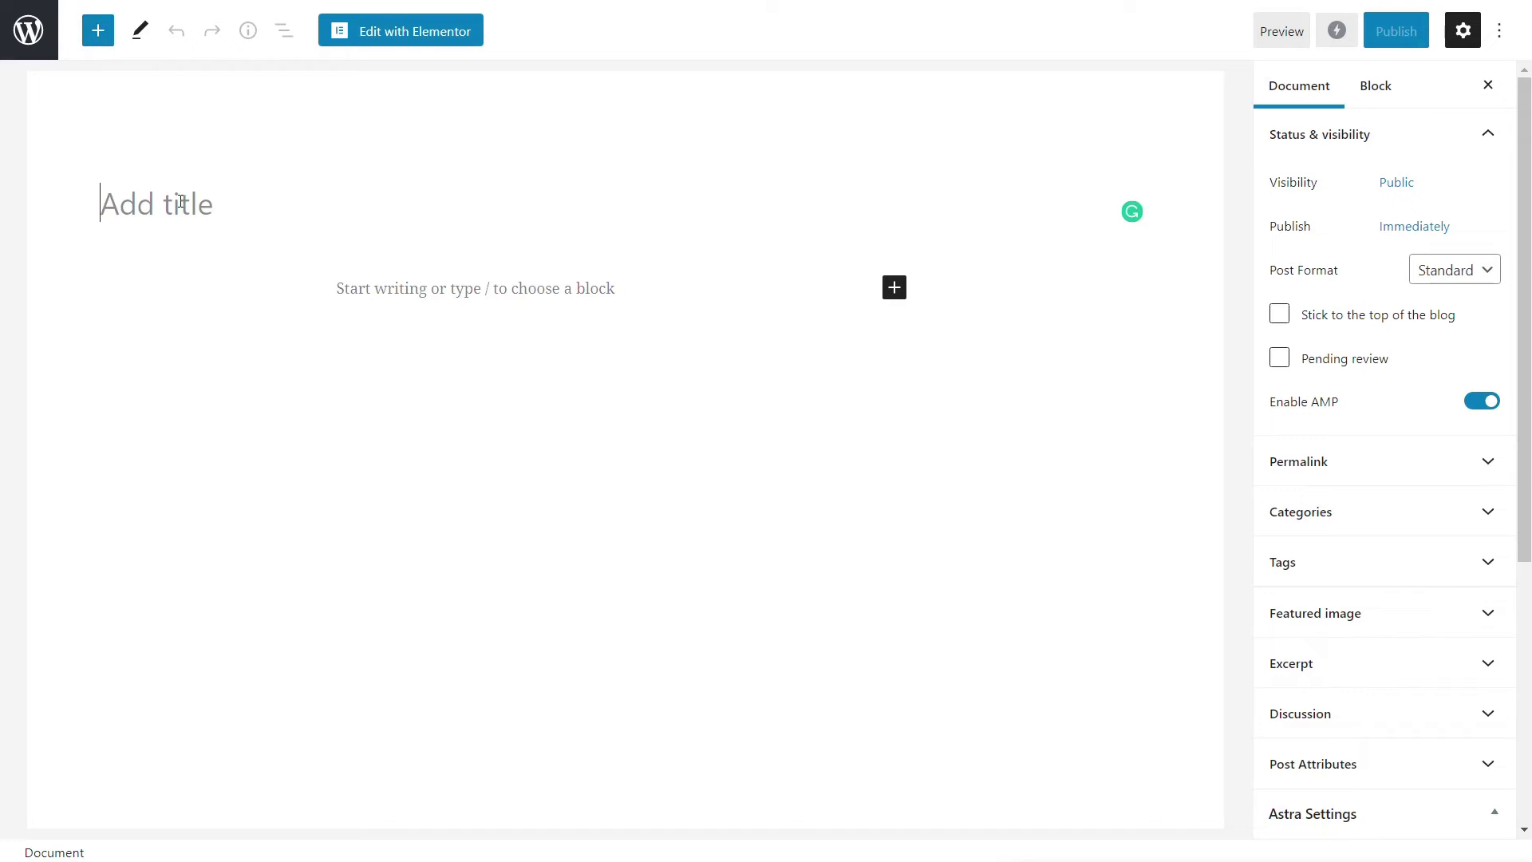
pyautogui.write('Test Post')
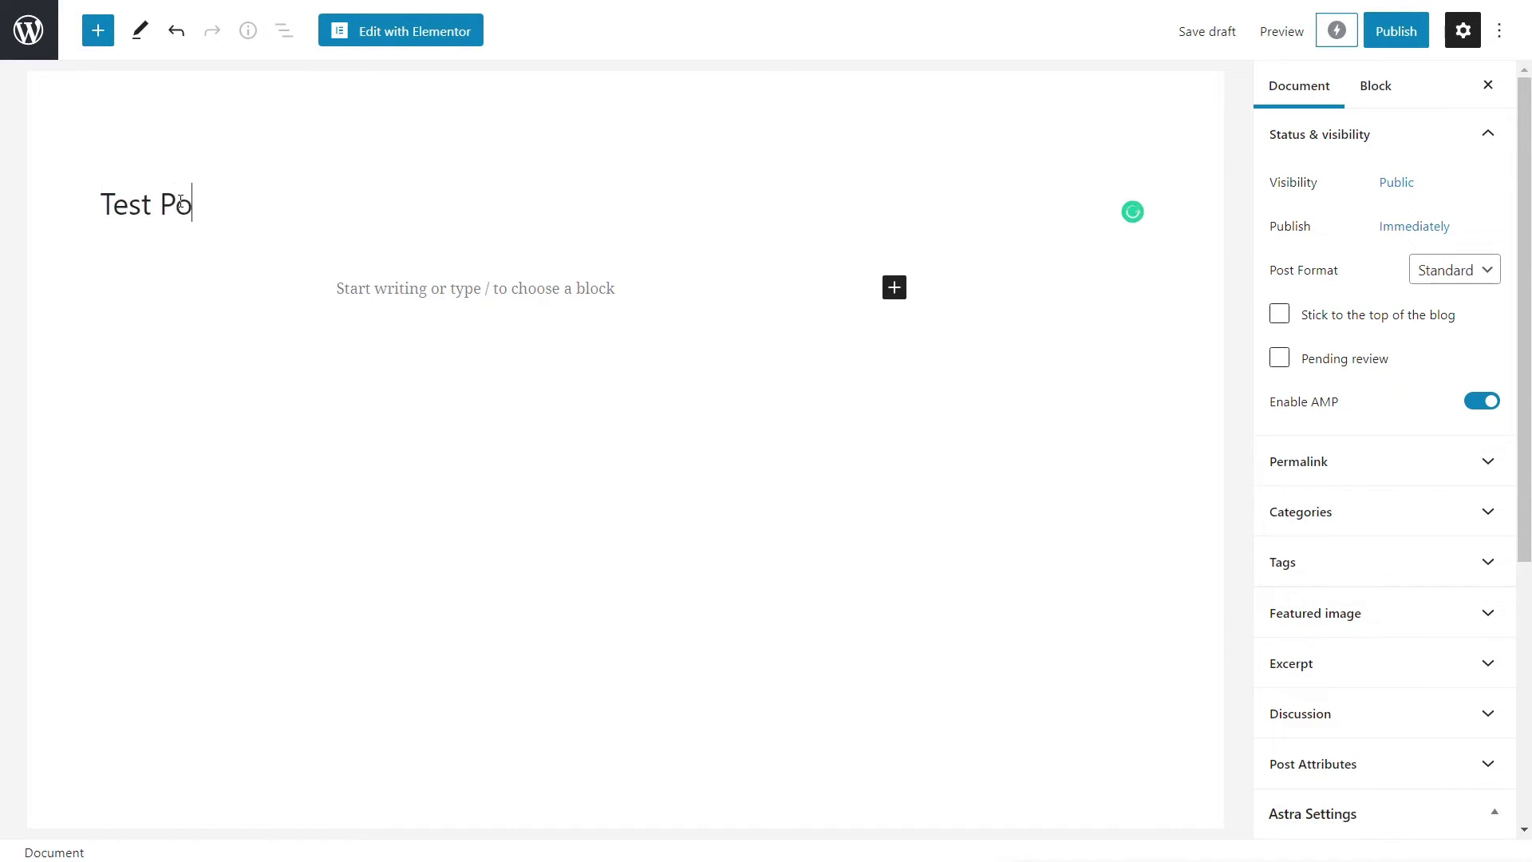
# Search the block library for 'stor' to find the Web Story block.
pyautogui.click(421, 284)
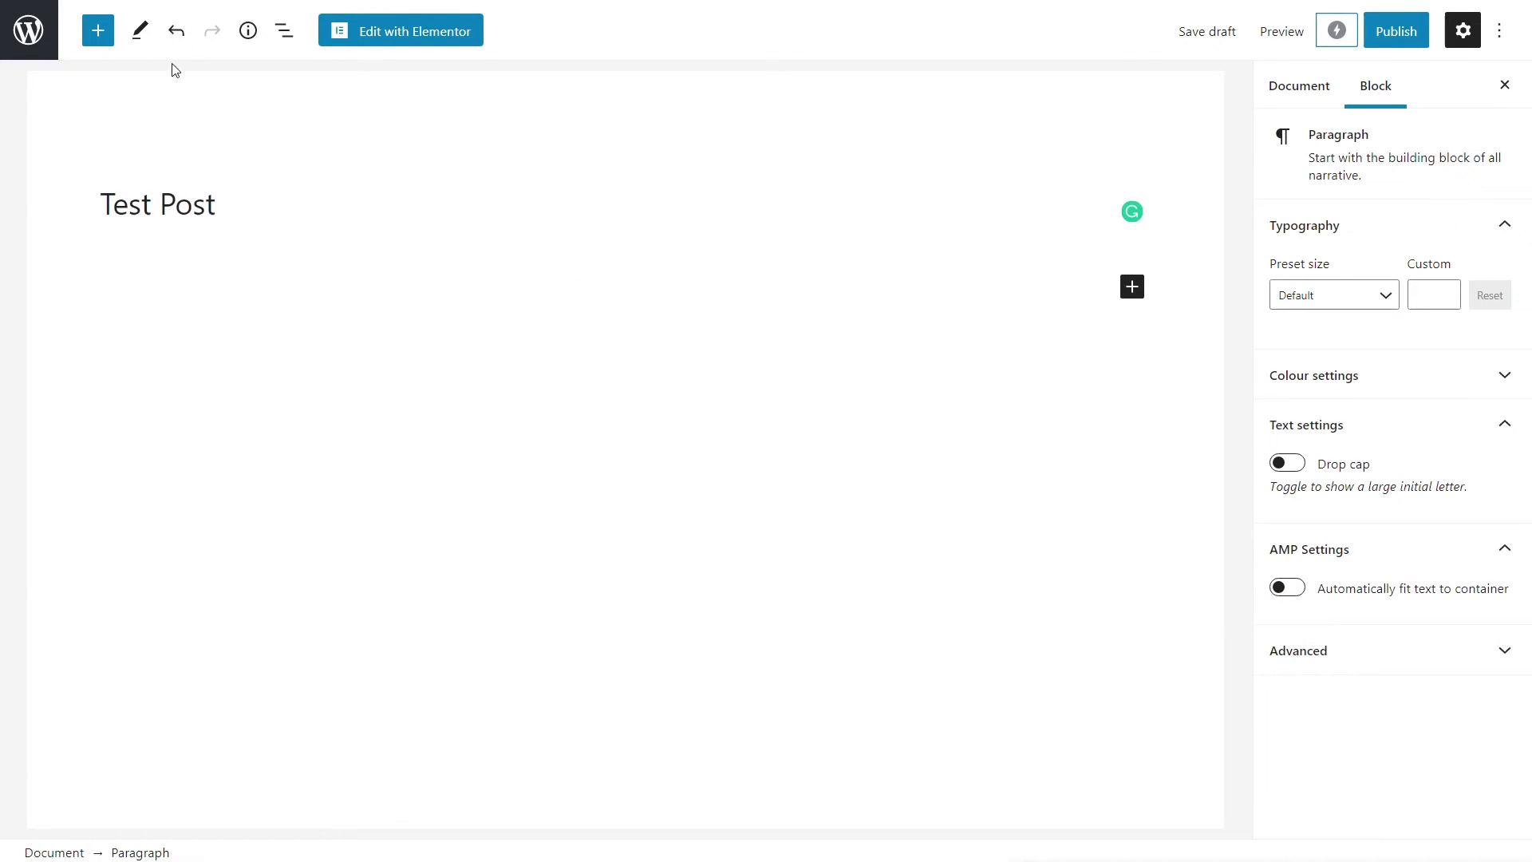
pyautogui.click(98, 32)
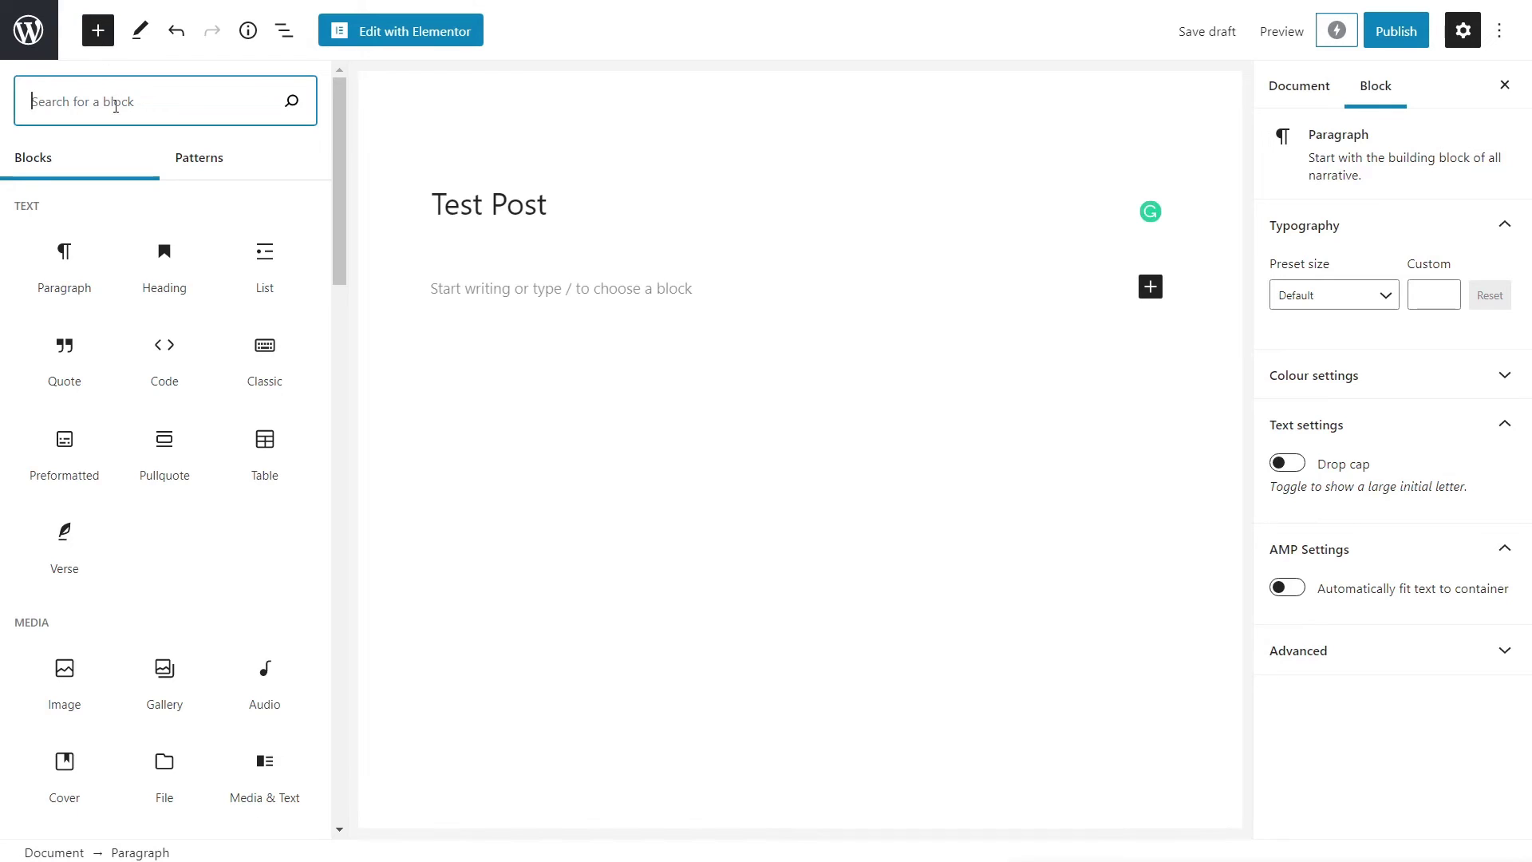
pyautogui.write('stor')
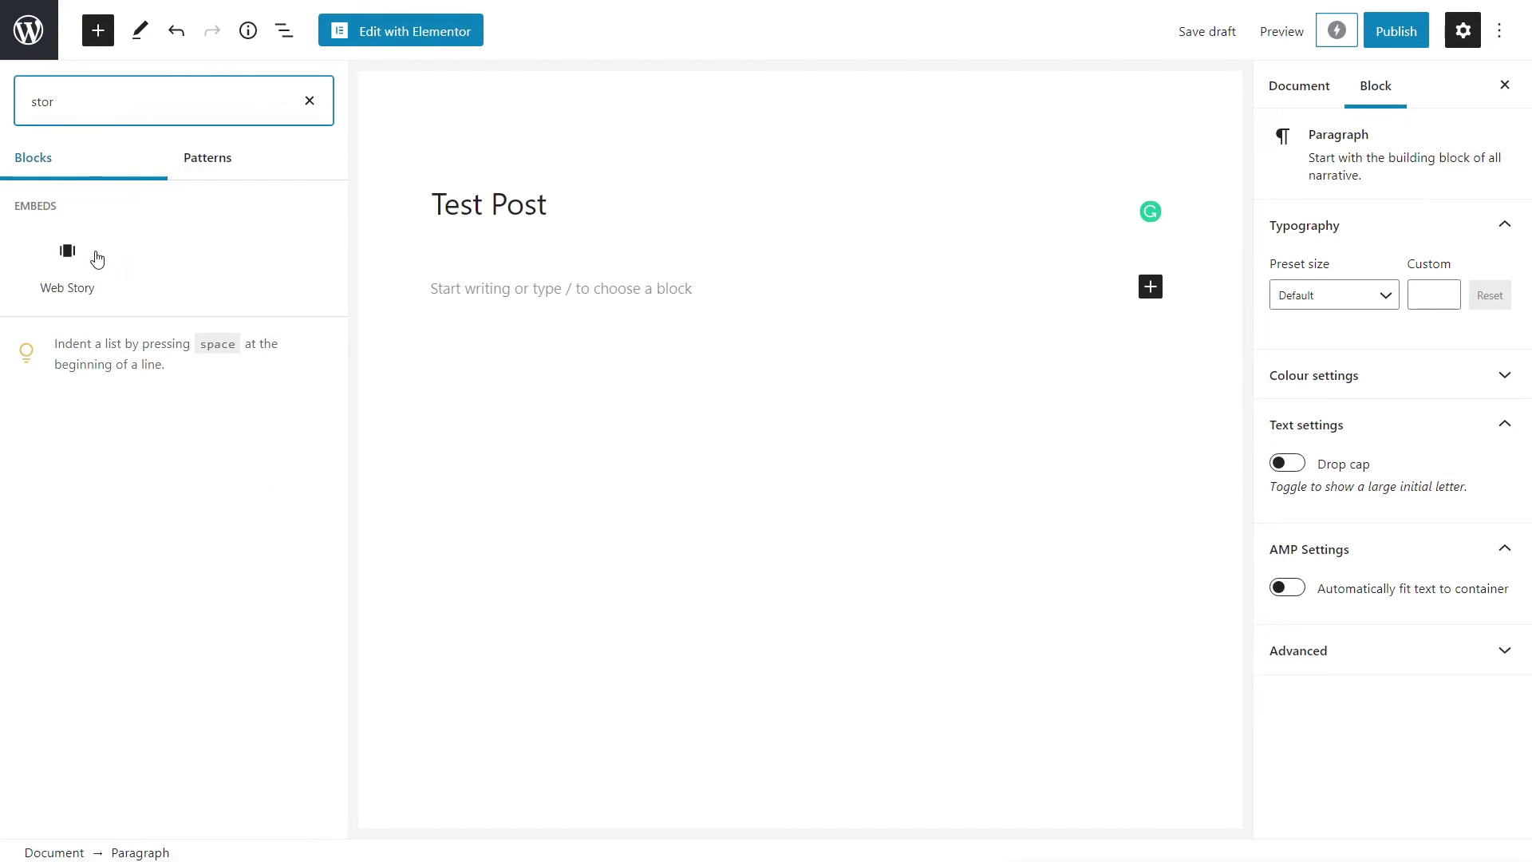
pyautogui.moveTo(64, 267)
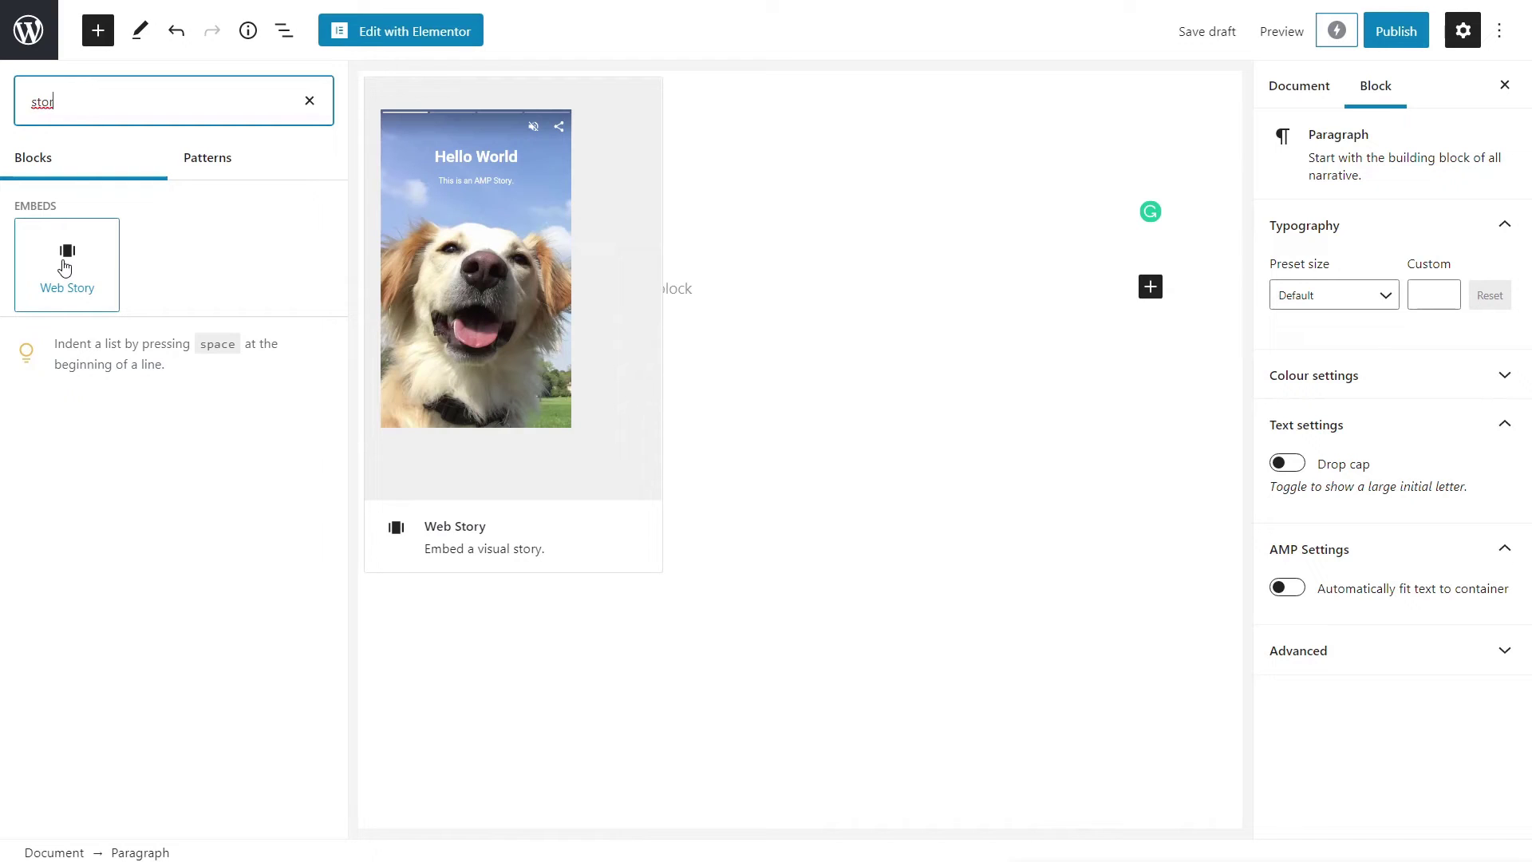
# Insert a Web Story block, paste the Introduction story's URL and embed it.
pyautogui.click(65, 267)
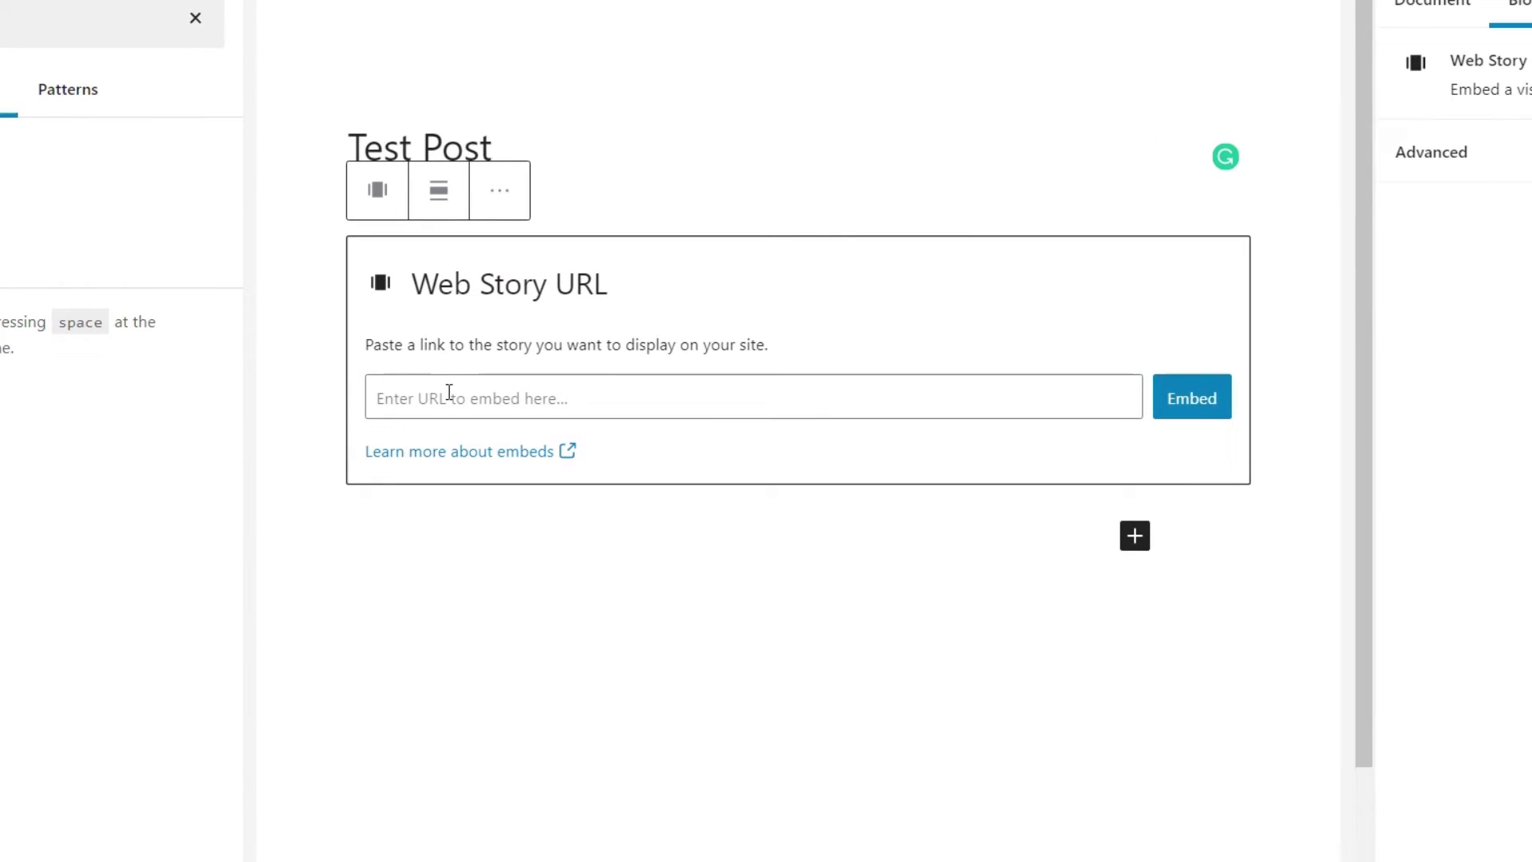
pyautogui.click(449, 392)
pyautogui.write('https://astra.wpprowebsite.com/stories/introduction/')
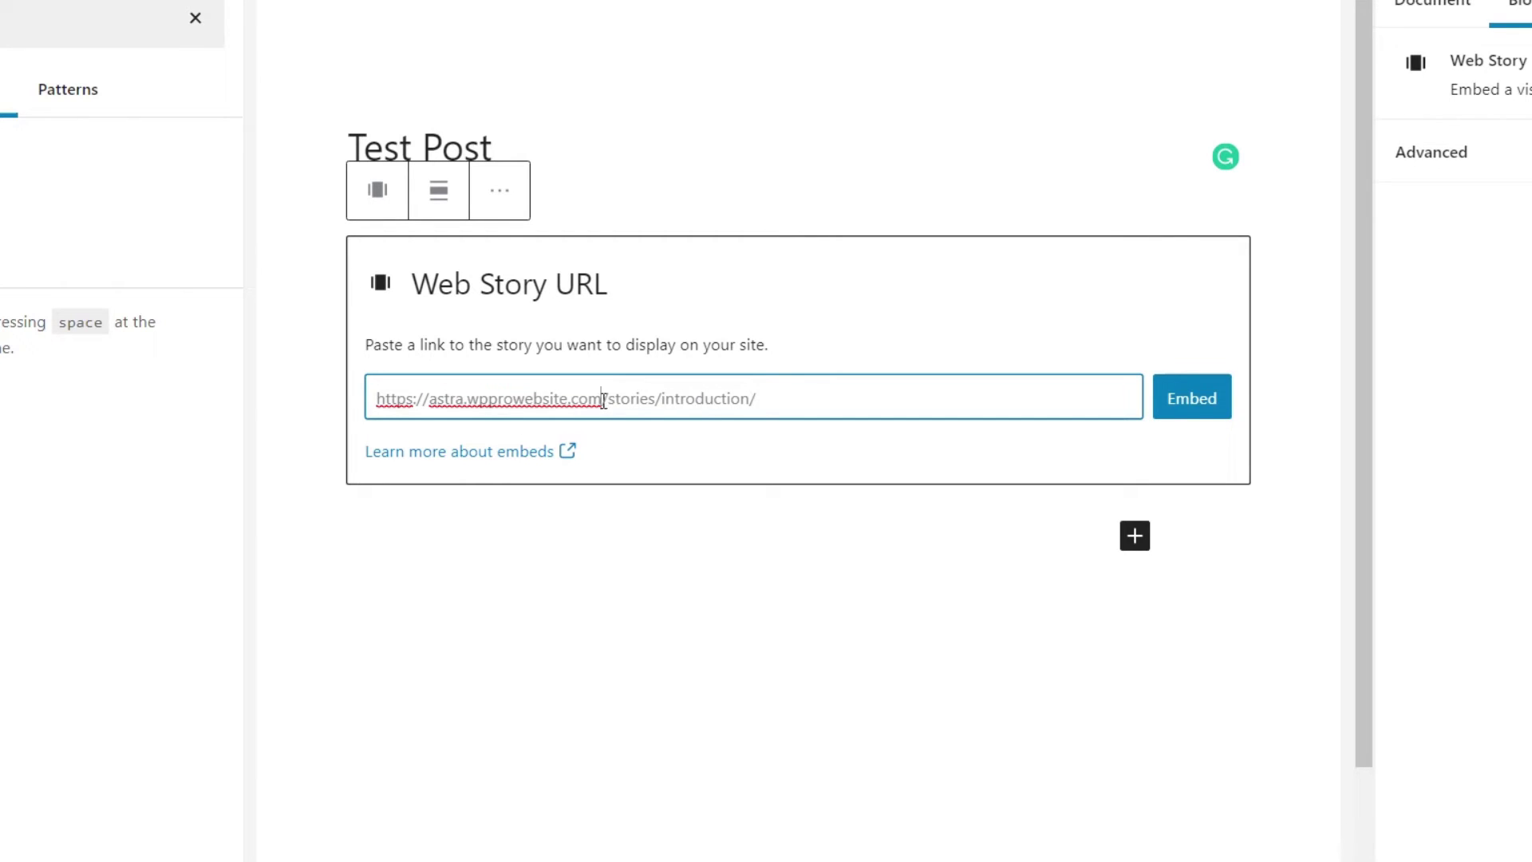
pyautogui.moveTo(604, 399); pyautogui.dragTo(664, 399)
pyautogui.moveTo(765, 398); pyautogui.dragTo(653, 396)
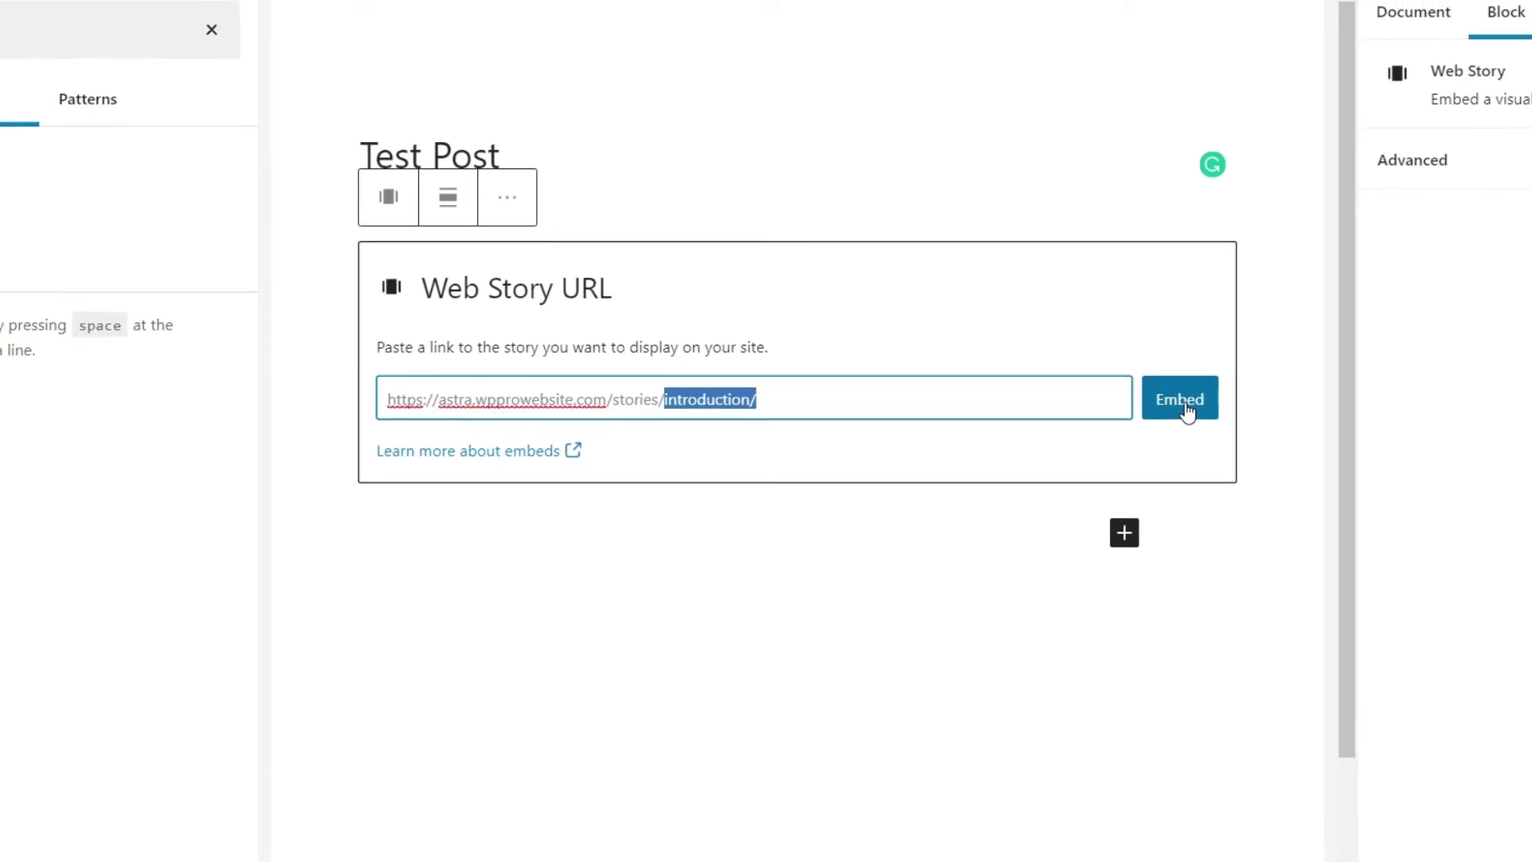
pyautogui.click(1187, 411)
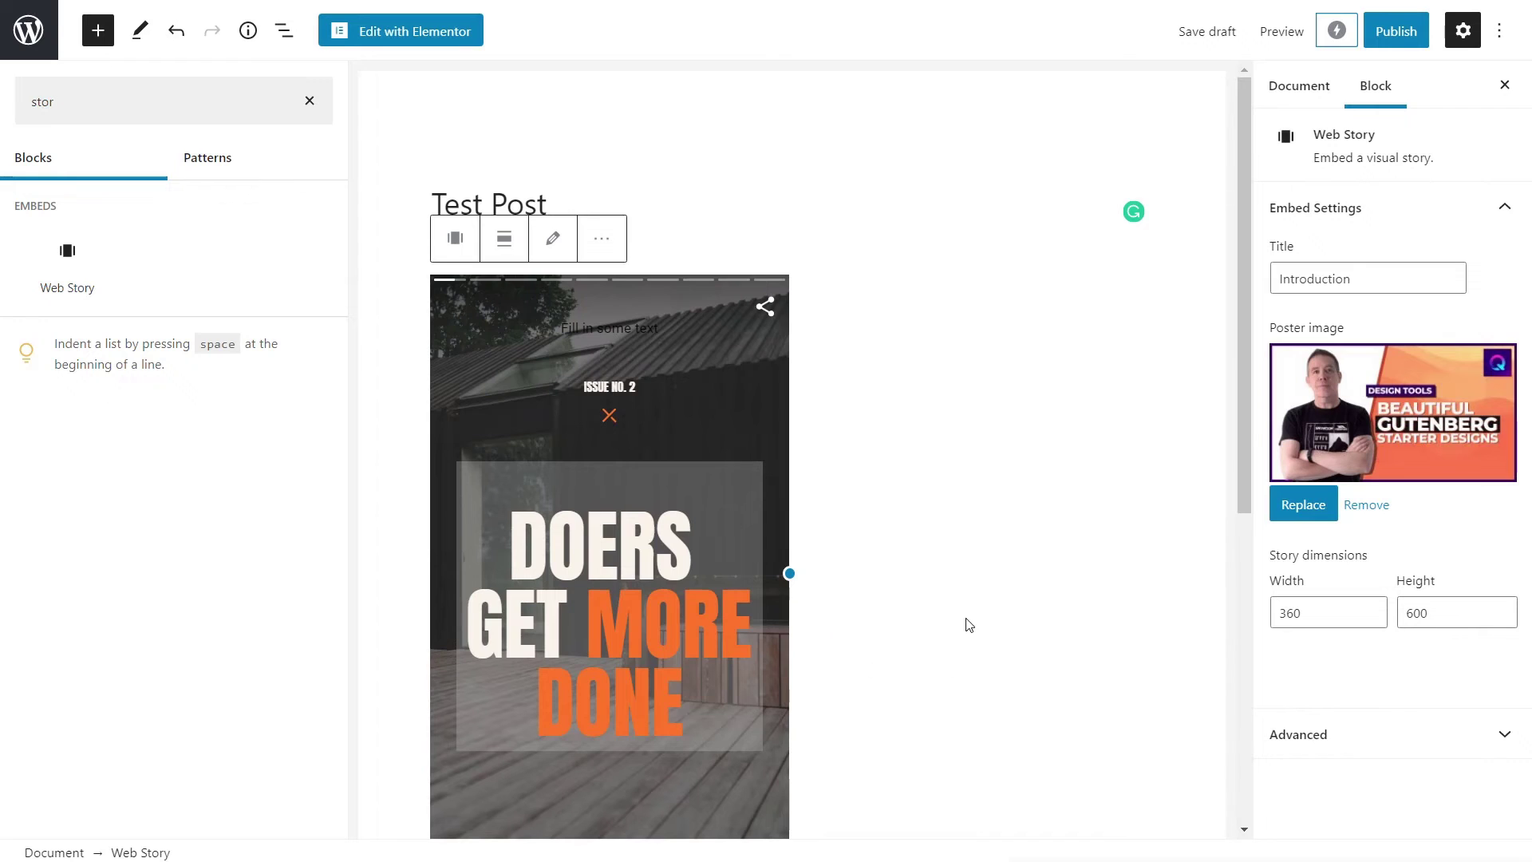
# Publish Test Post, confirming in the publish panel.
pyautogui.scroll(-5, 968, 624)
pyautogui.scroll(4, 968, 624)
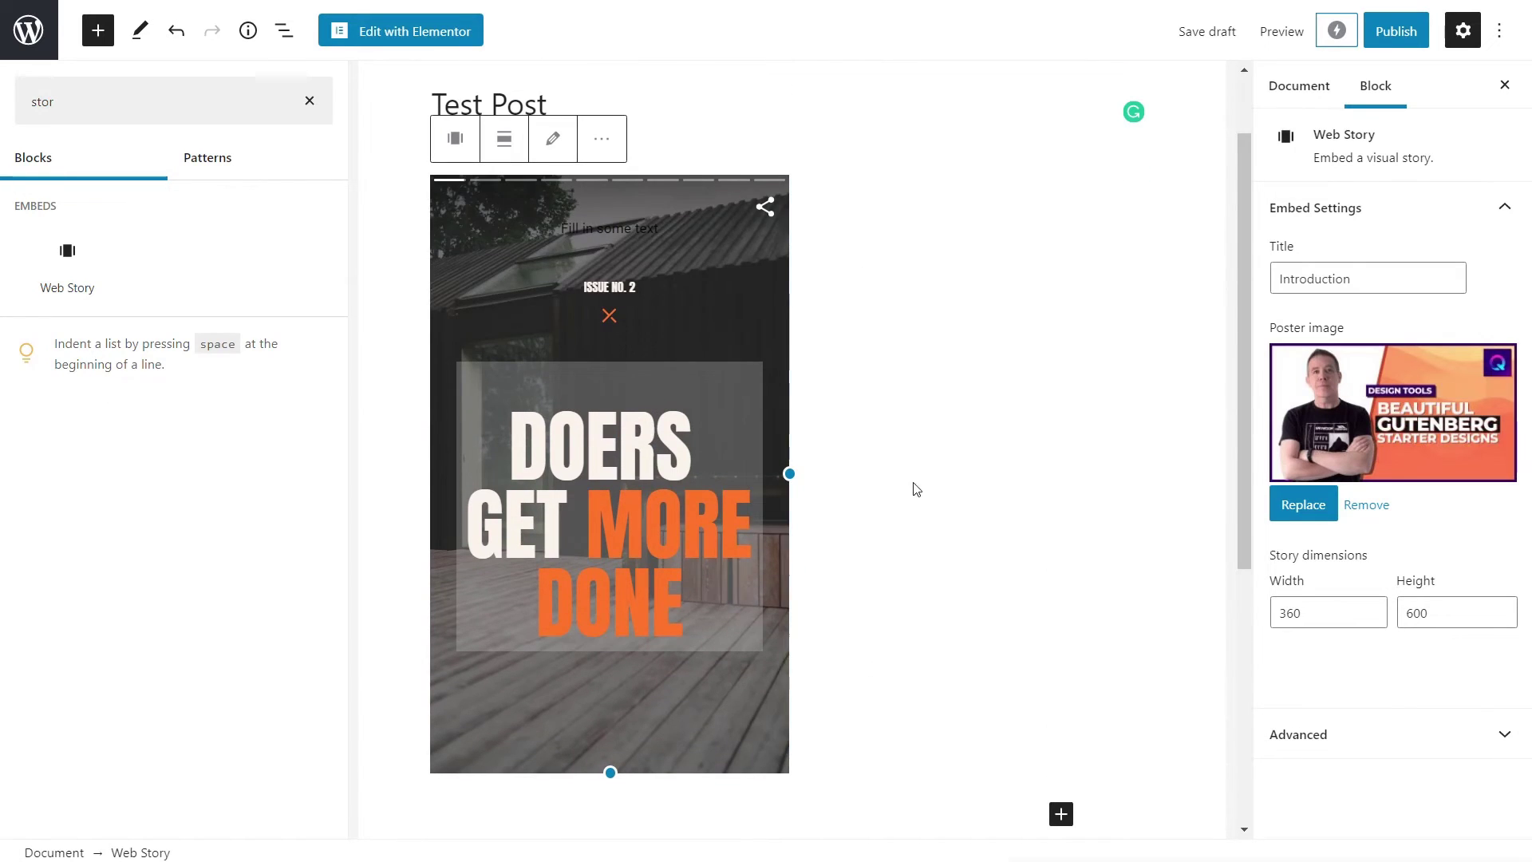
pyautogui.click(1397, 31)
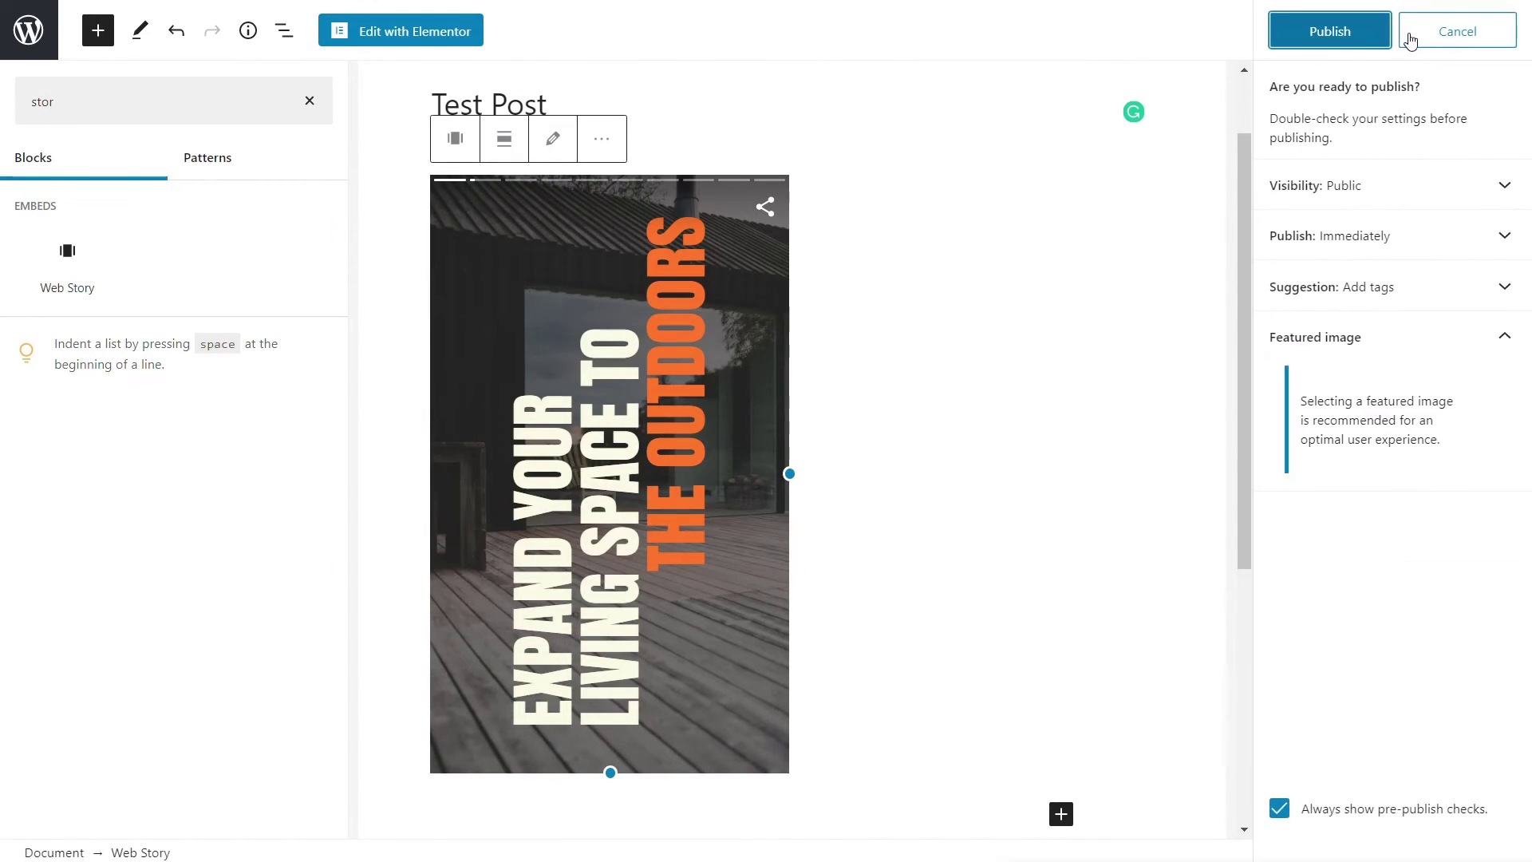
pyautogui.click(1317, 32)
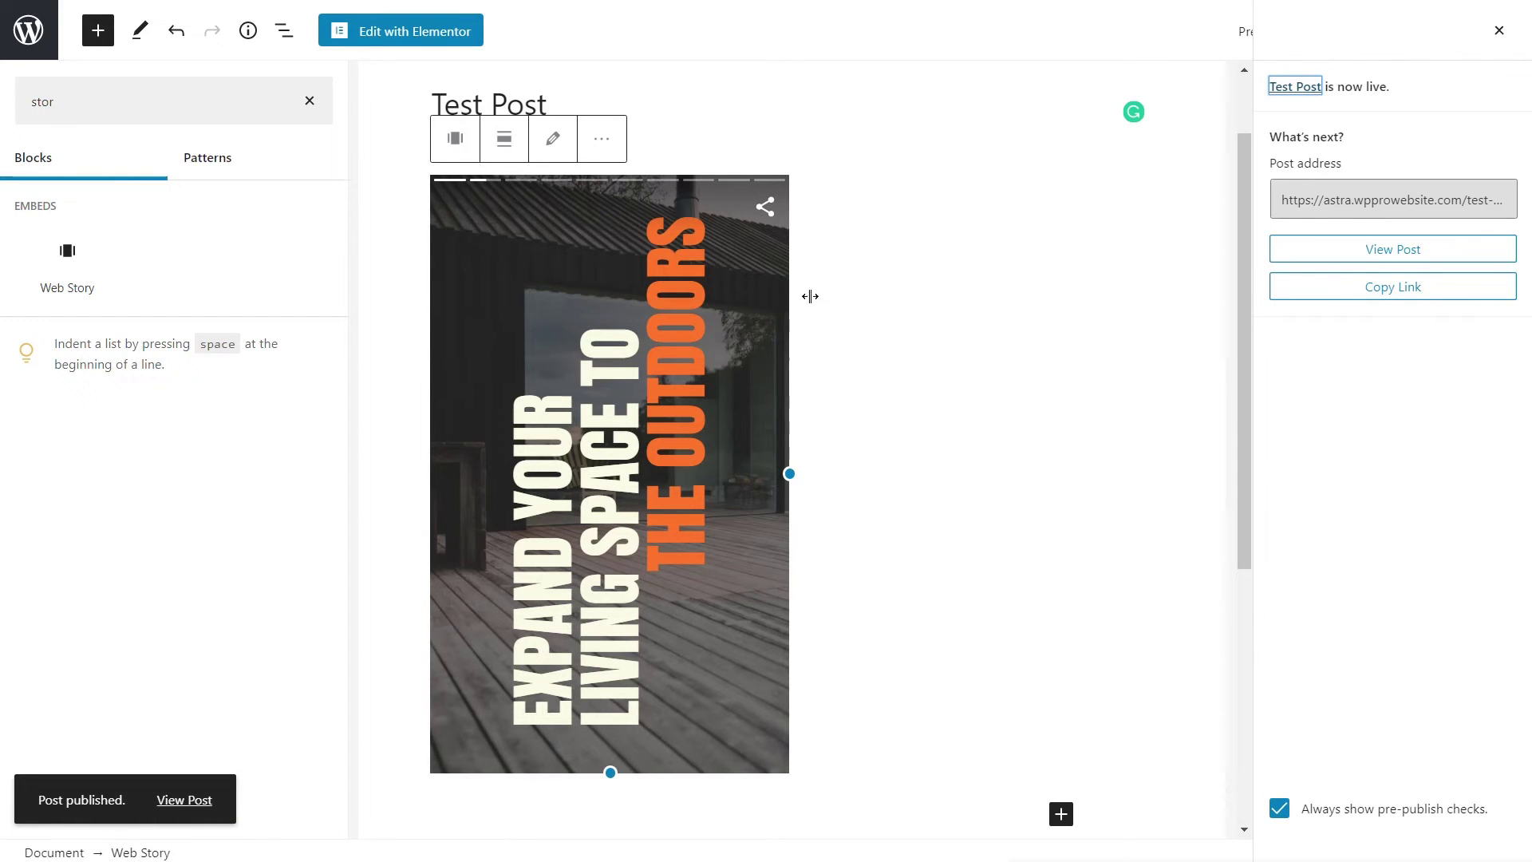
# Add a Paragraph block below the story containing some placeholder text.
pyautogui.scroll(2, 941, 319)
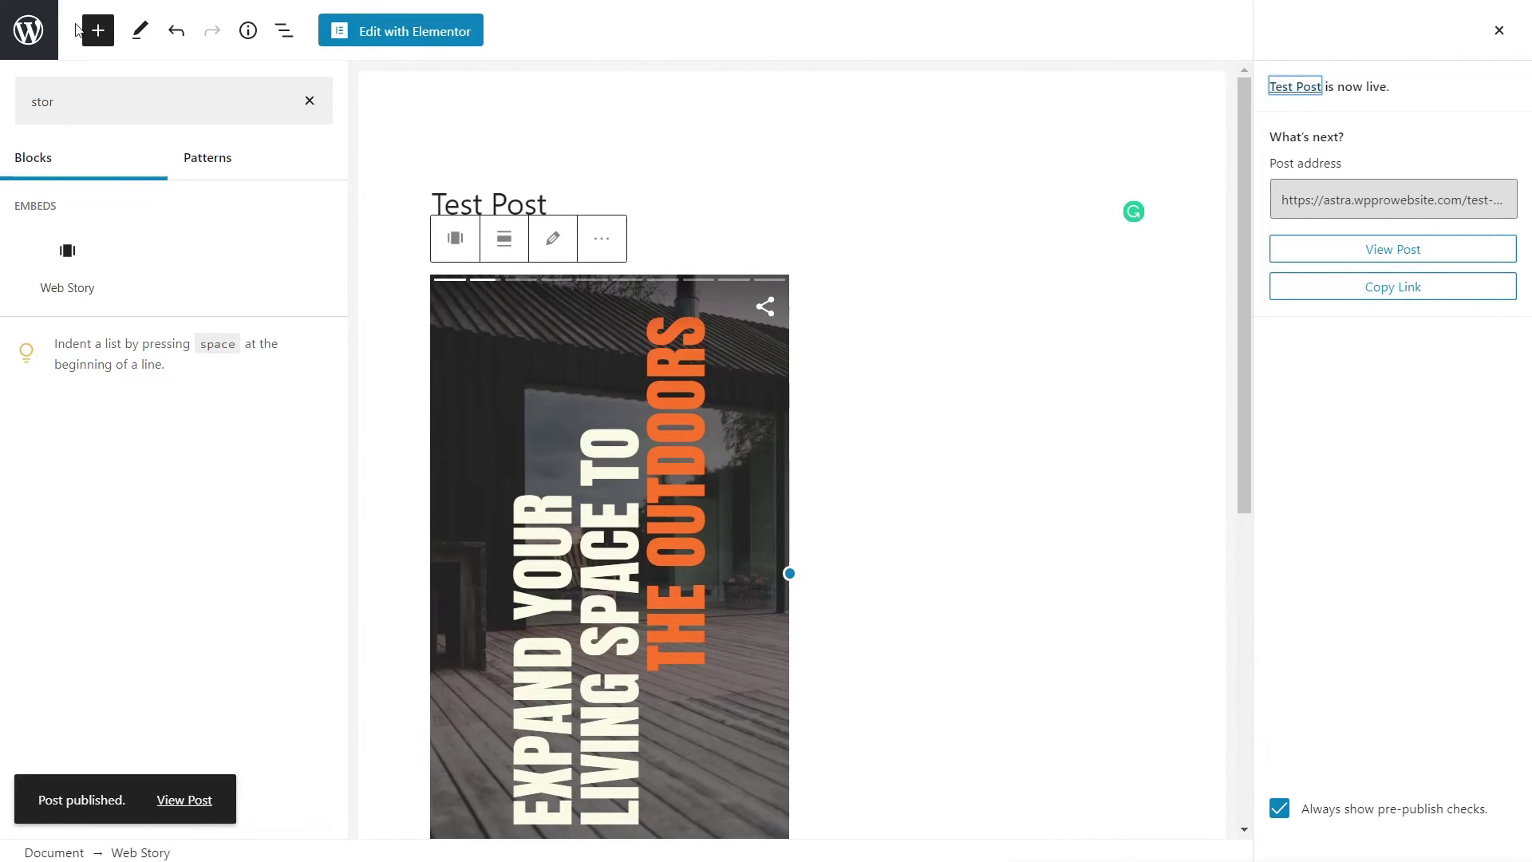
pyautogui.click(99, 31)
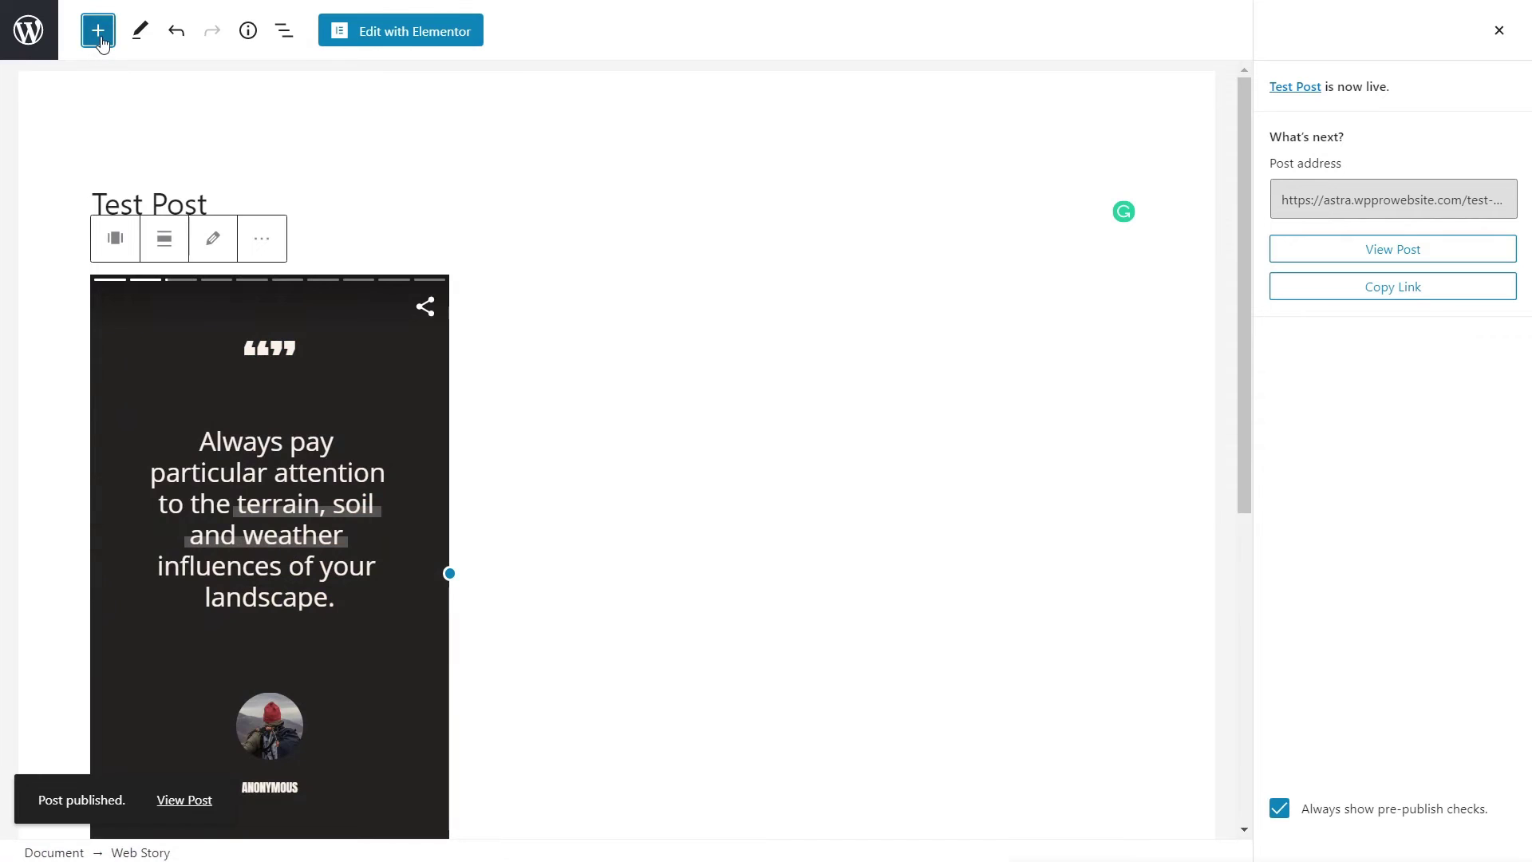
pyautogui.click(99, 32)
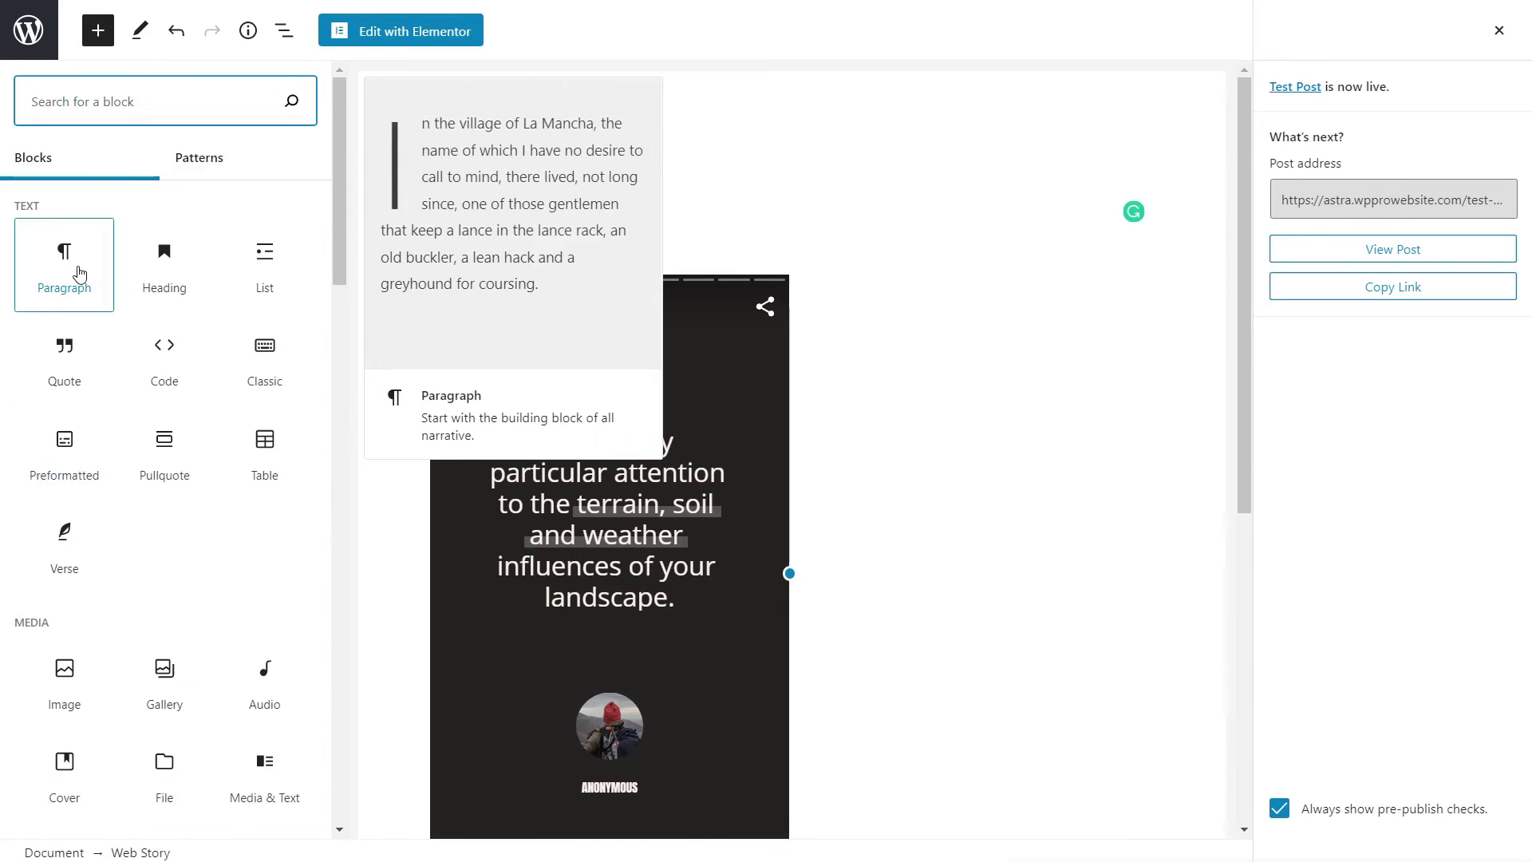
pyautogui.click(32, 273)
pyautogui.scroll(2, 972, 461)
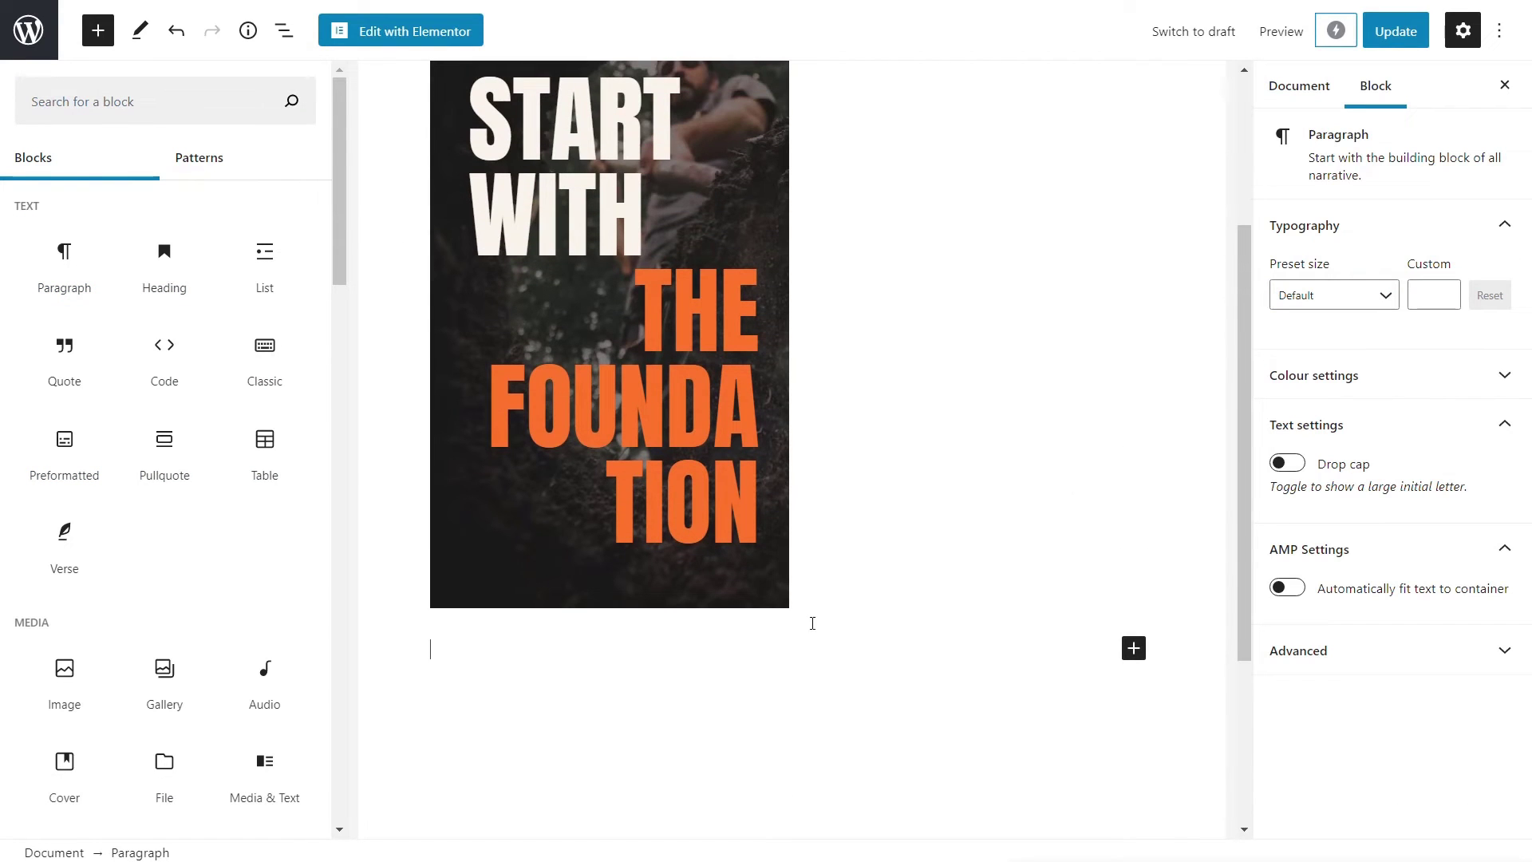
pyautogui.write('KSHDSIDo IDIOSYd oiSYDo7Wr8&SUYSKU YSIFUYSFU YSIfuy')
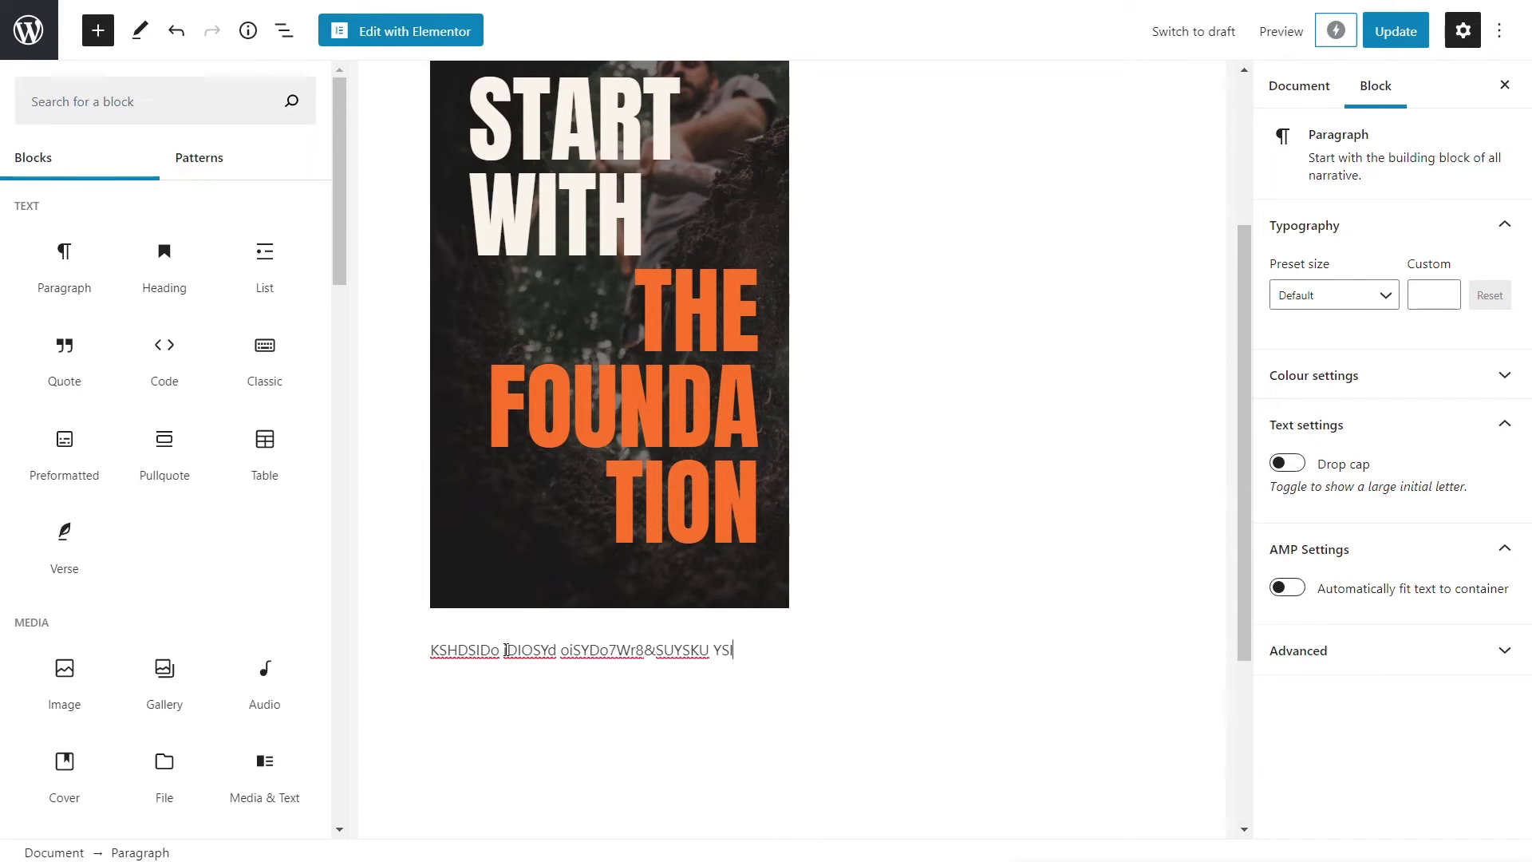
pyautogui.click(910, 765)
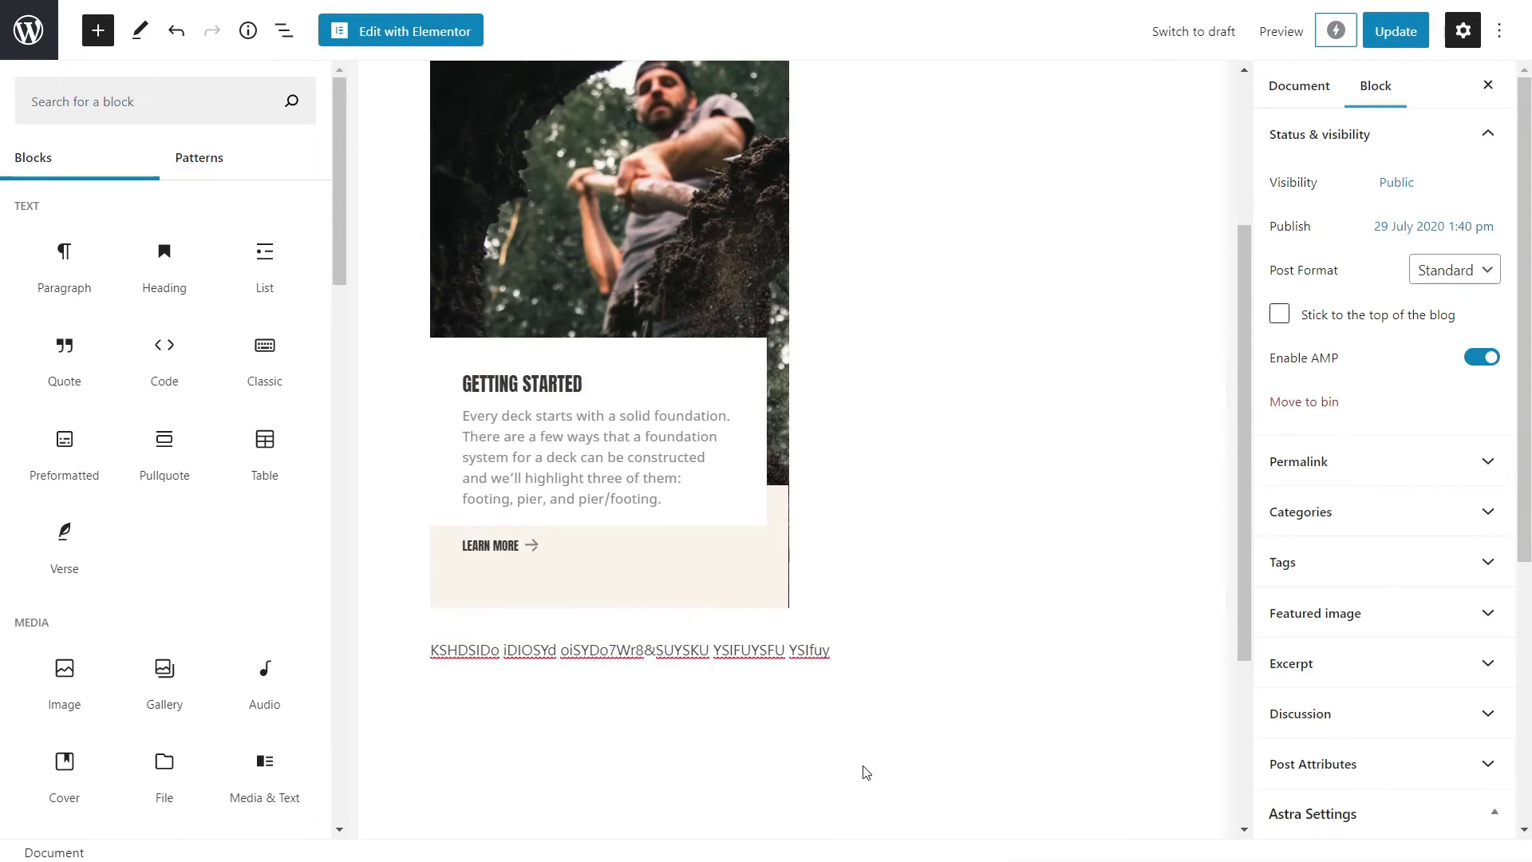
pyautogui.scroll(3, 961, 534)
# Update the post and preview it in a new tab.
pyautogui.click(1402, 38)
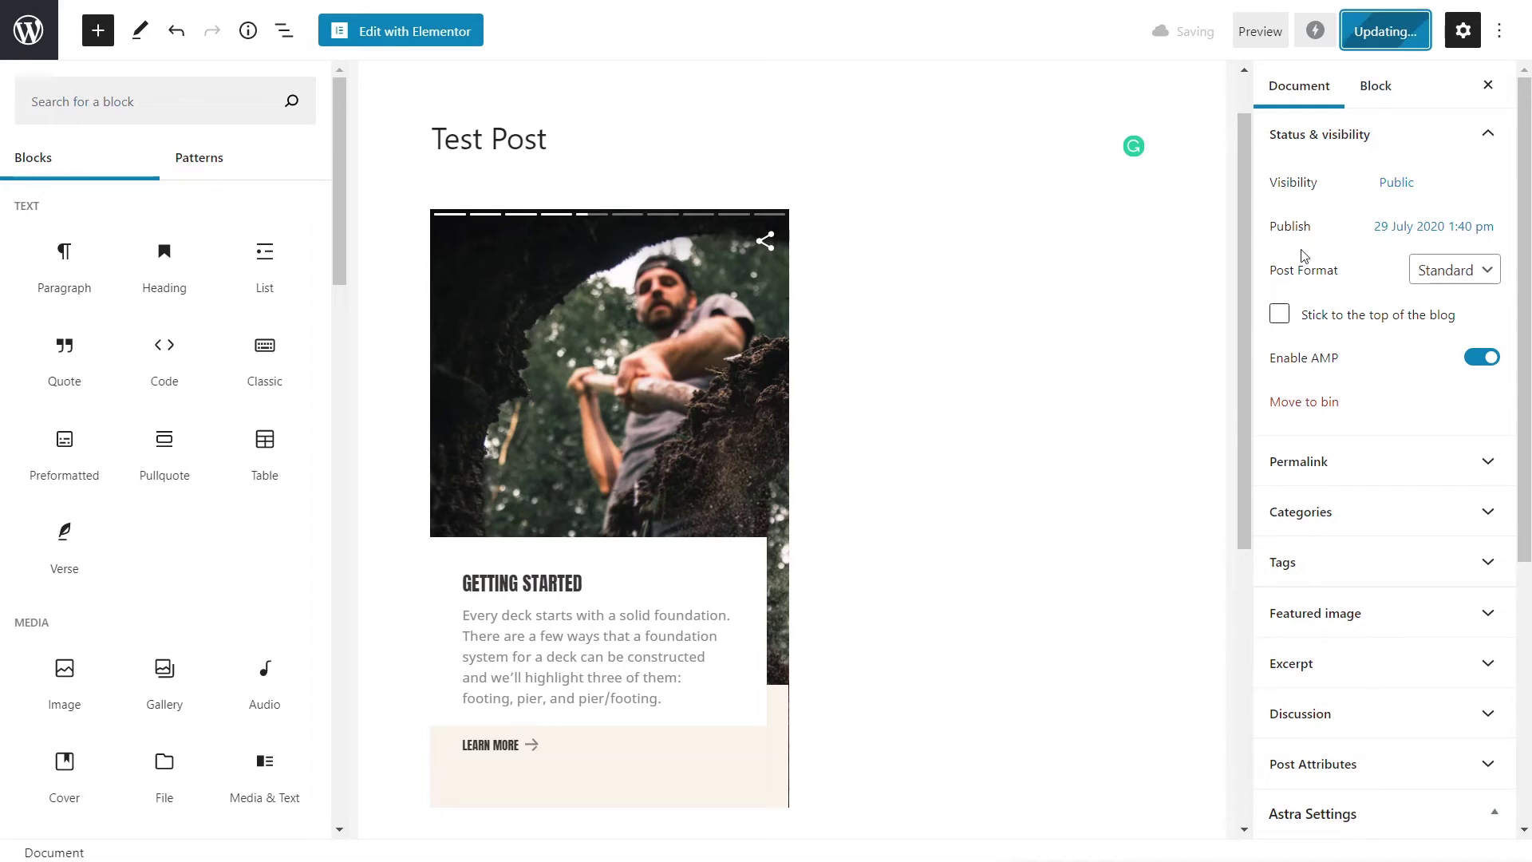
pyautogui.click(1249, 36)
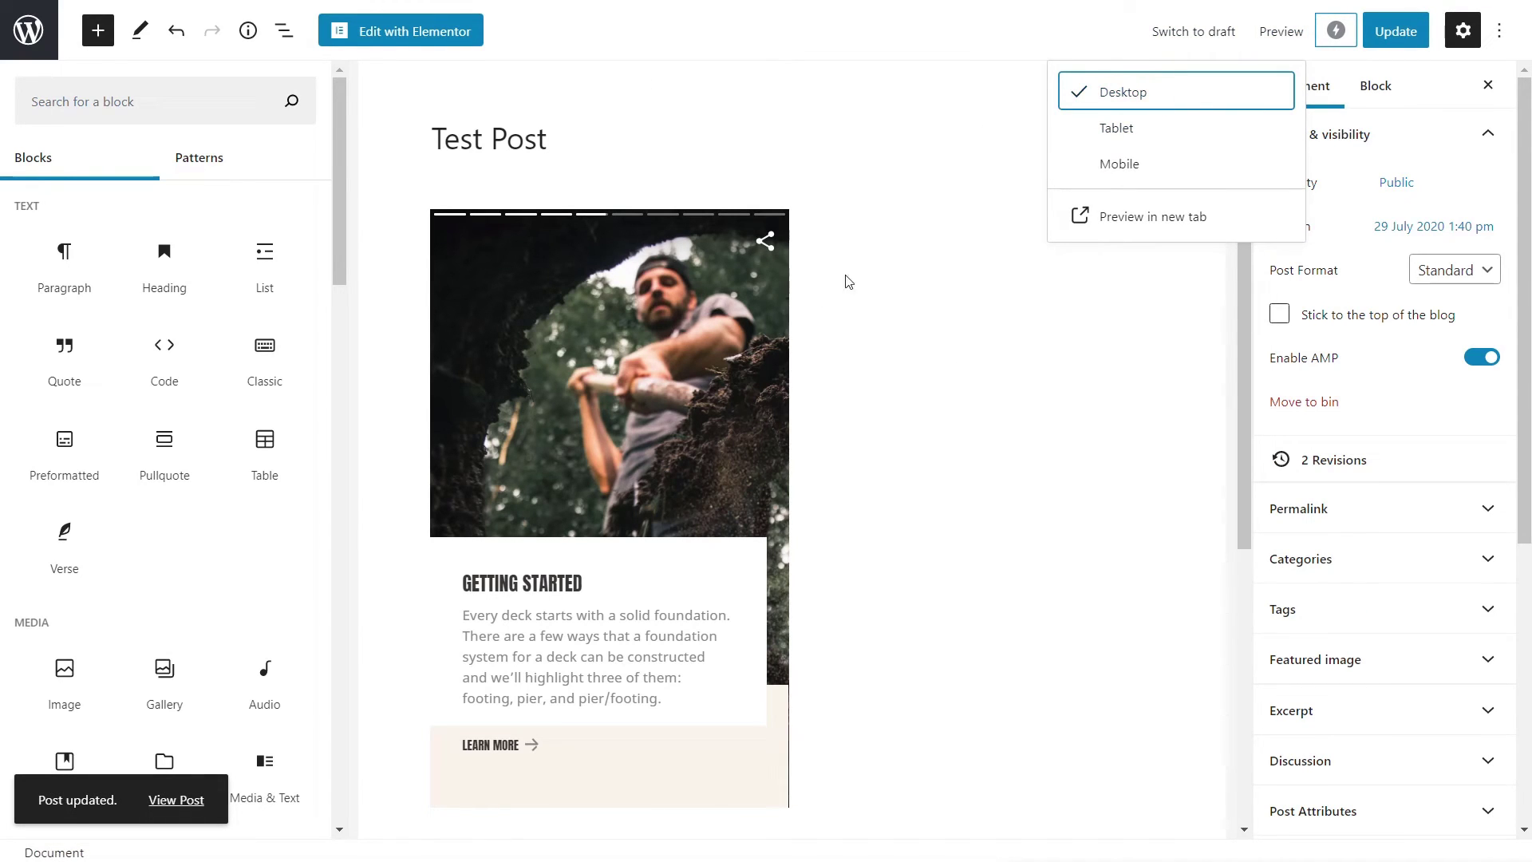
pyautogui.click(1149, 216)
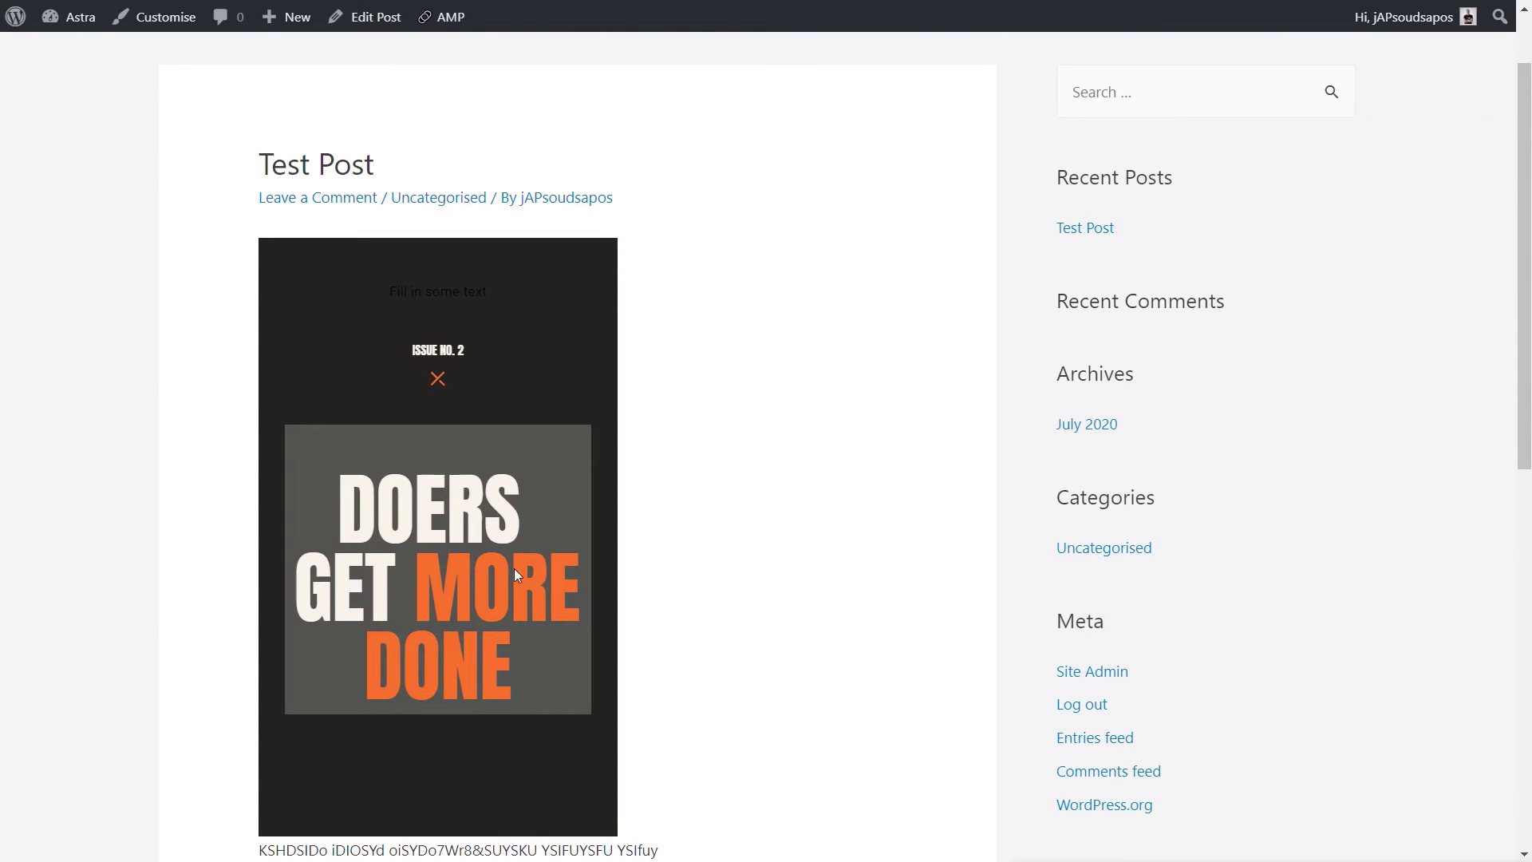
# Scroll through the live Test Post to check the embedded story and paragraph.
pyautogui.scroll(-1, 551, 566)
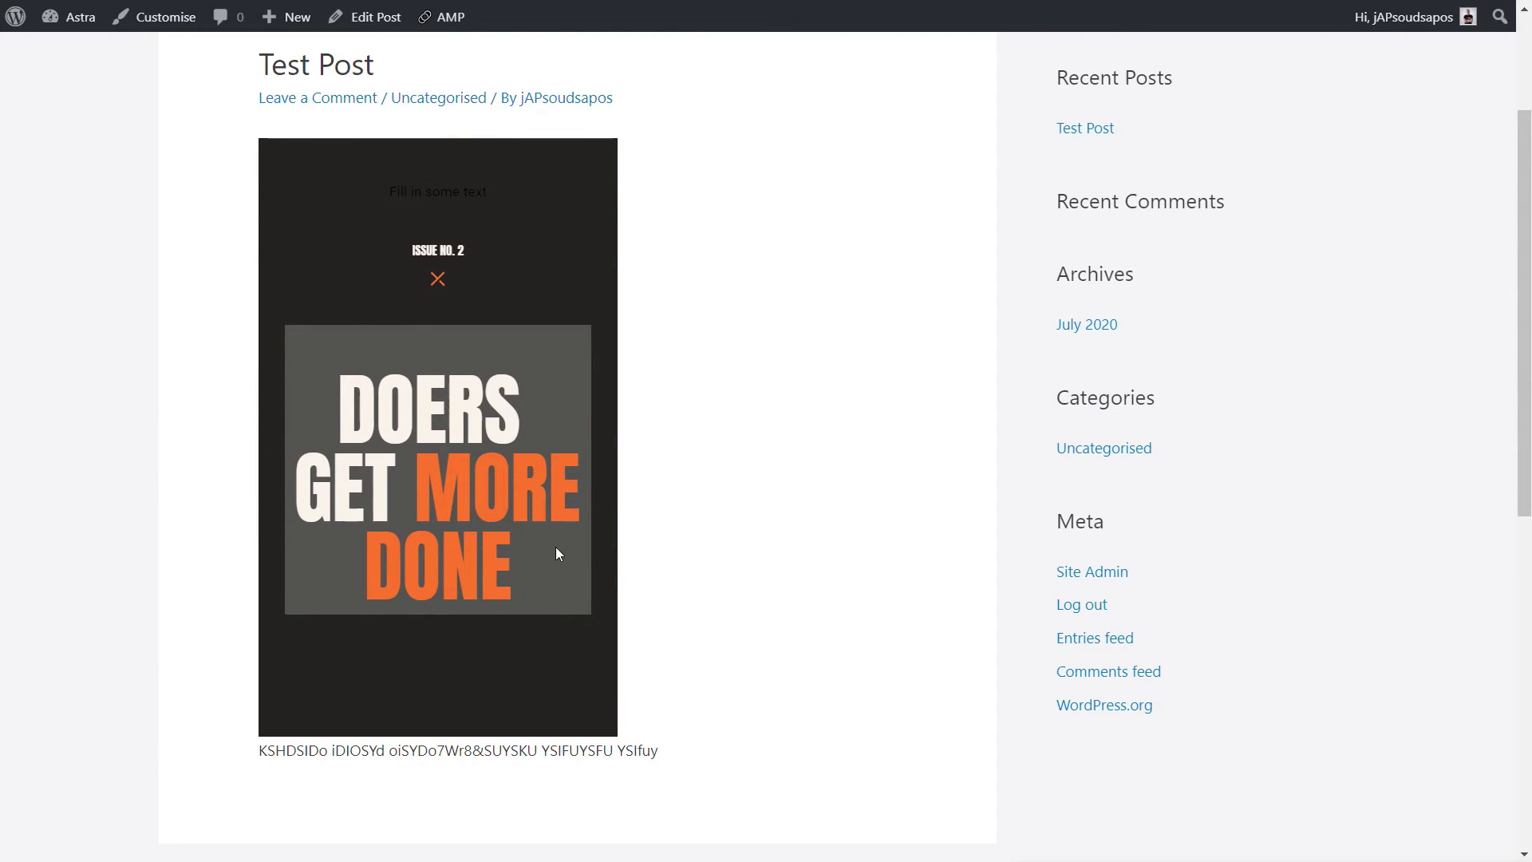
pyautogui.scroll(2, 556, 550)
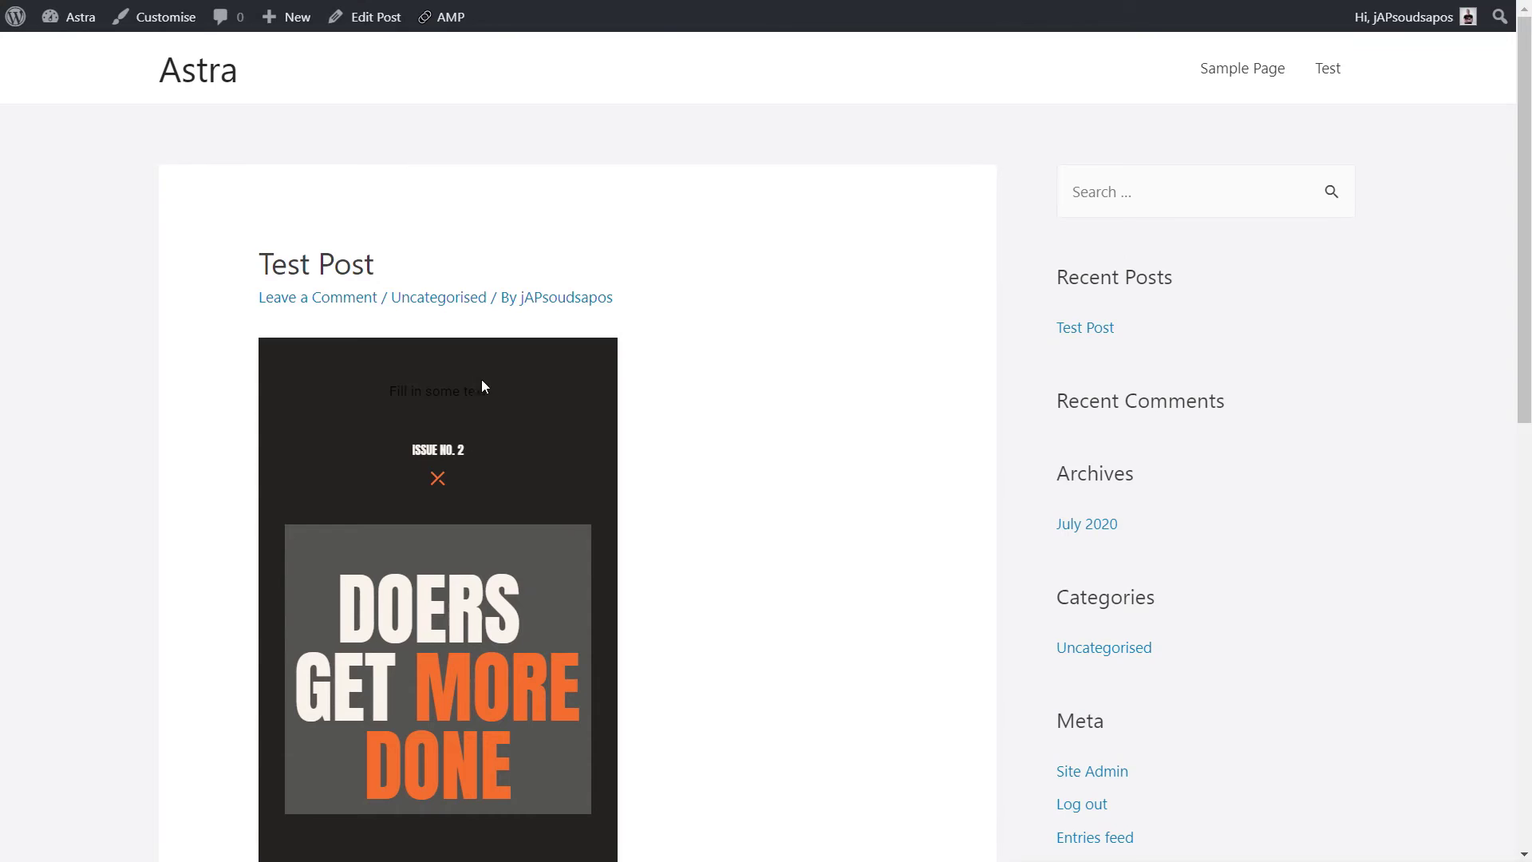
pyautogui.scroll(-3, 586, 743)
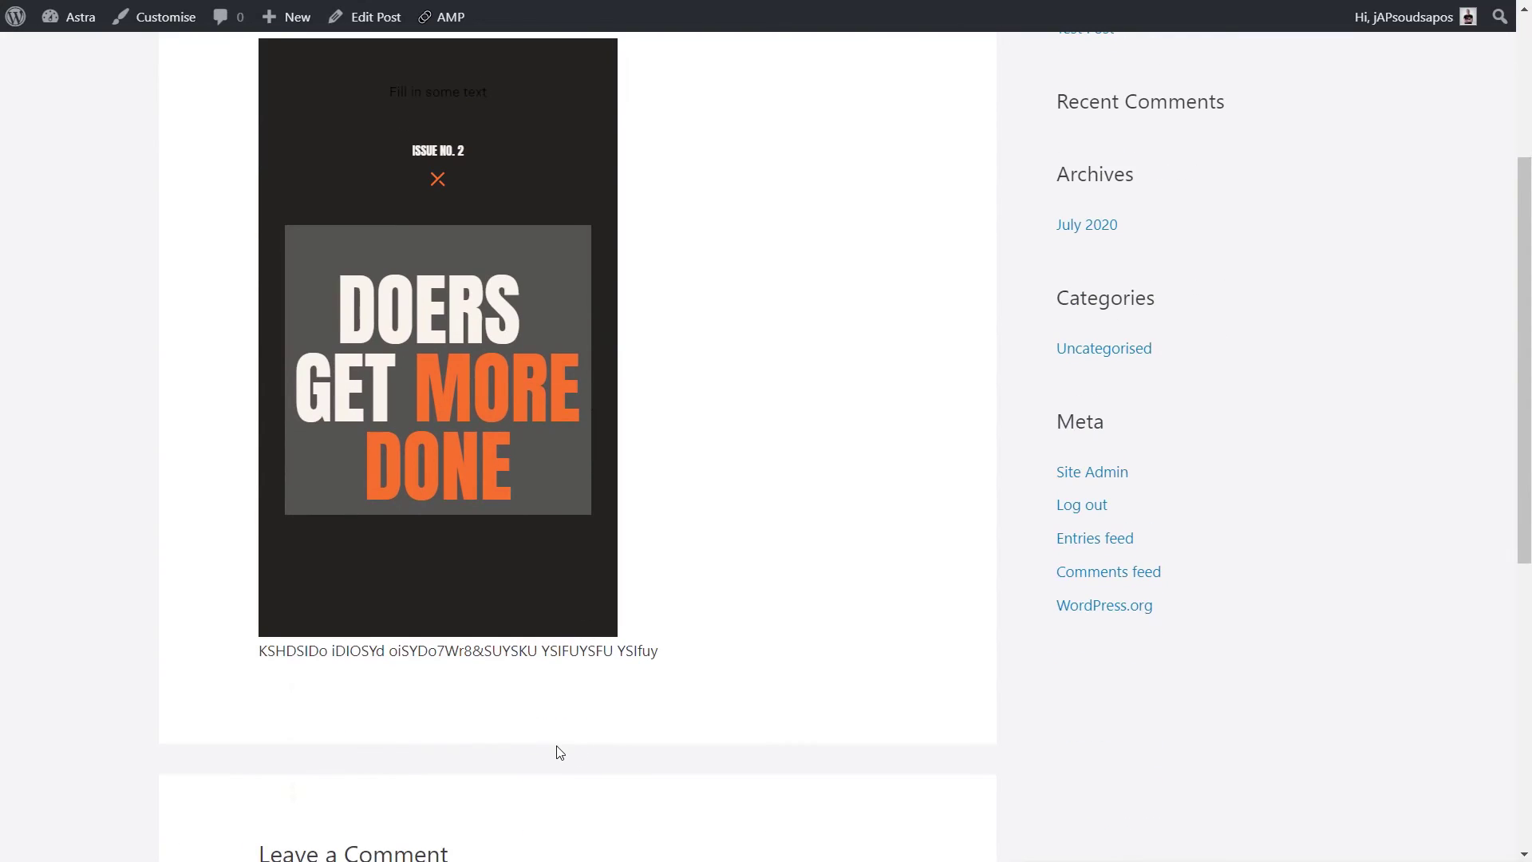
pyautogui.scroll(-4, 559, 752)
pyautogui.scroll(4, 558, 749)
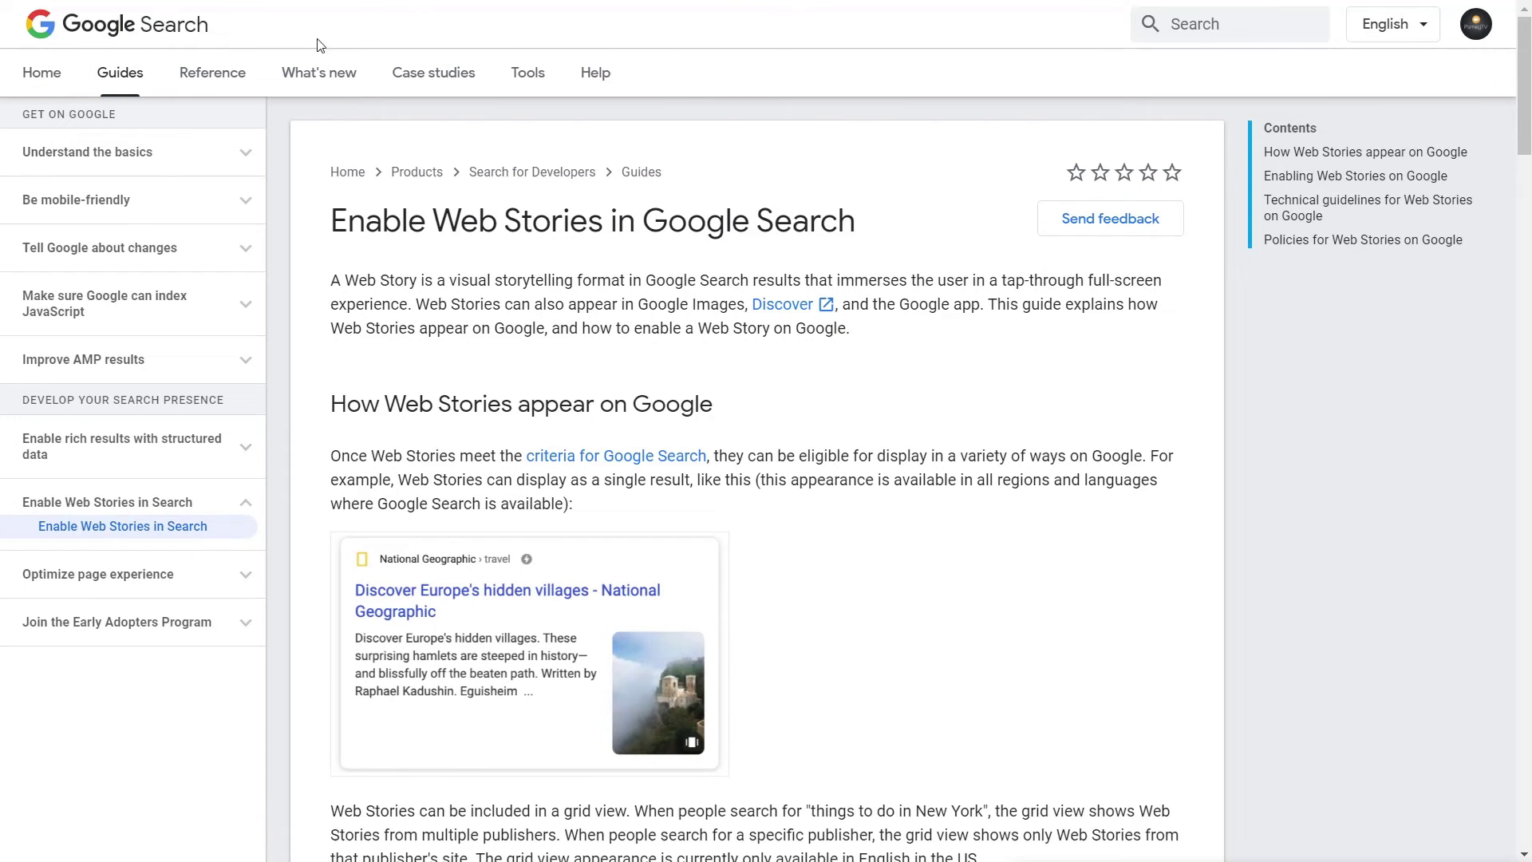
# Scroll through Google's 'Enable Web Stories in Google Search' guide to read its guidelines.
pyautogui.scroll(-4, 847, 436)
pyautogui.scroll(-4, 913, 439)
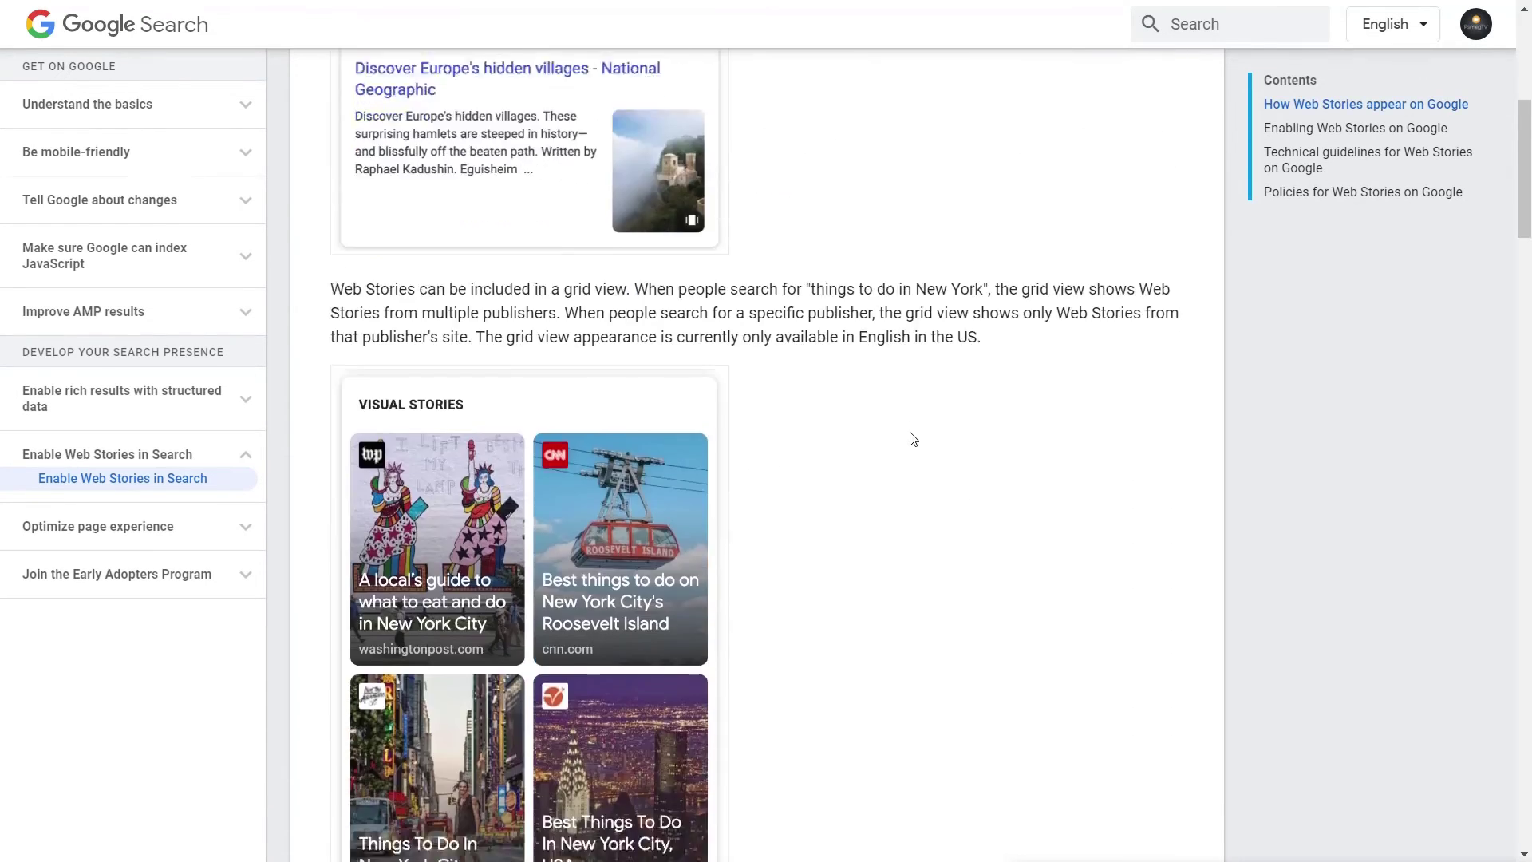
pyautogui.scroll(-1, 913, 439)
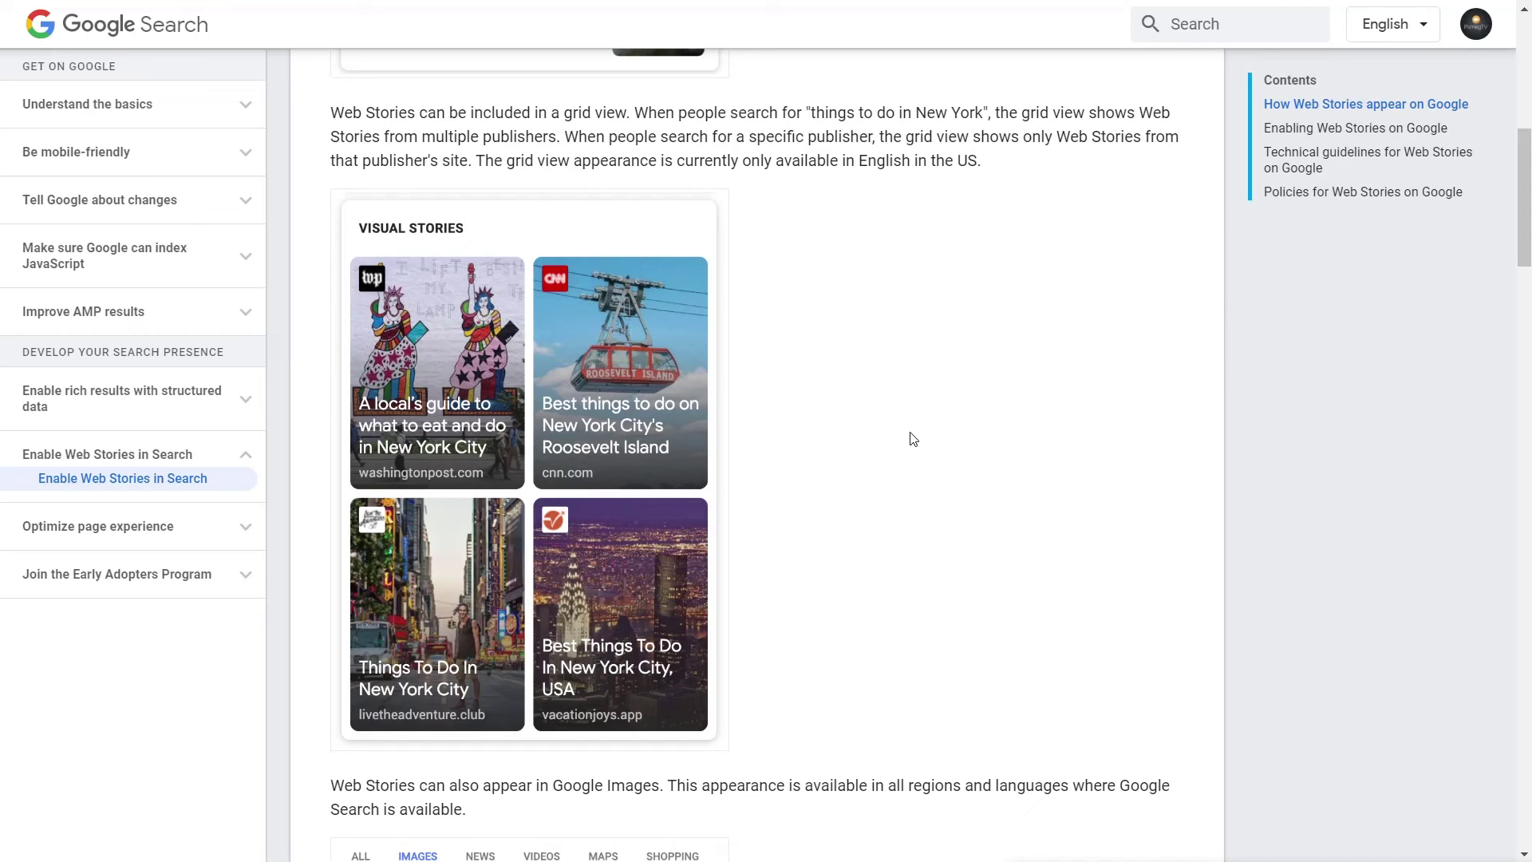
pyautogui.scroll(-2, 914, 439)
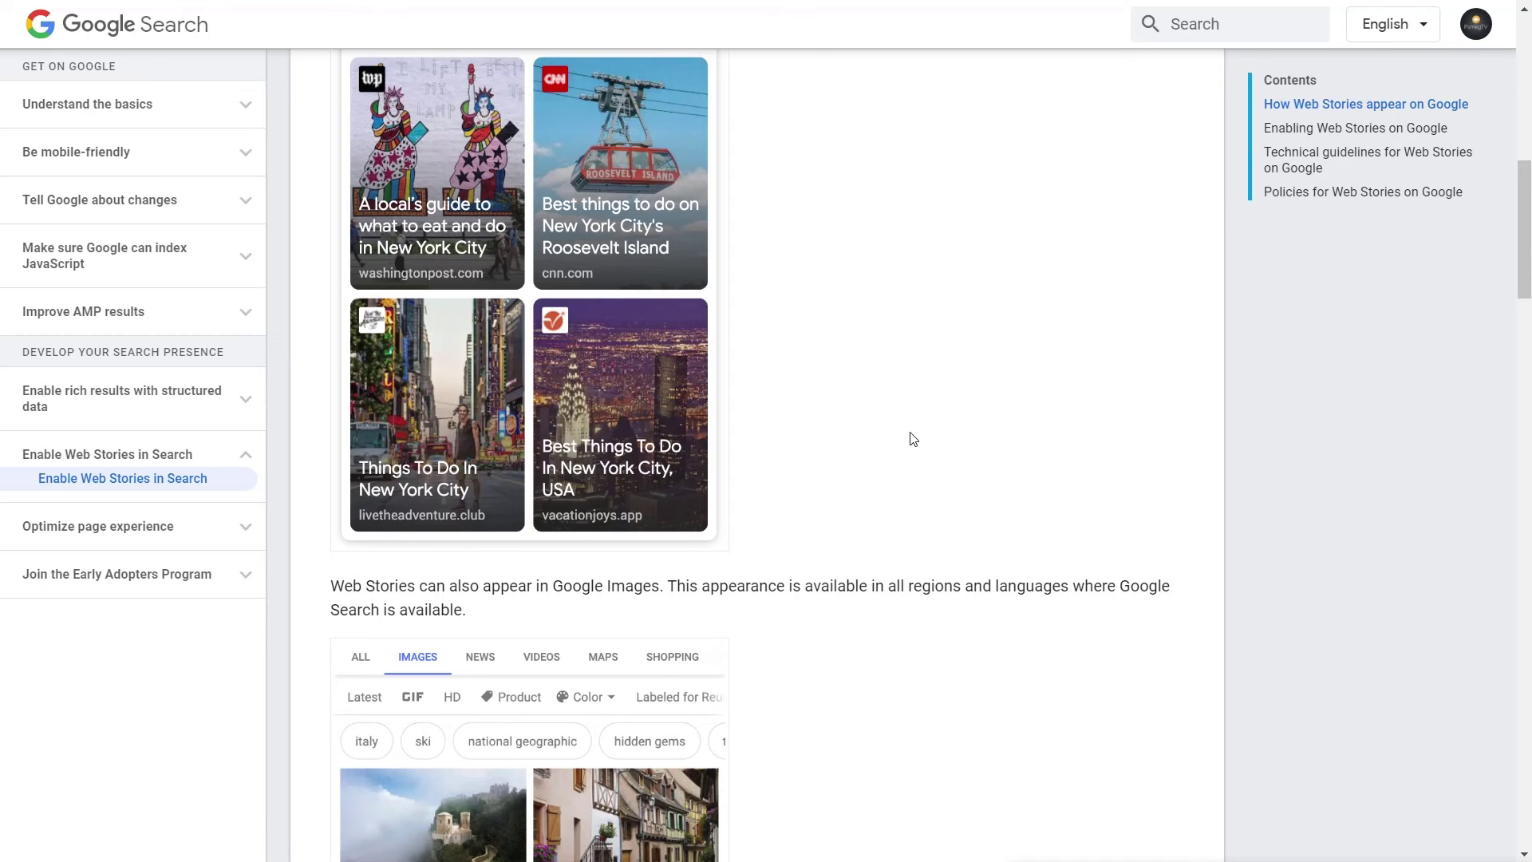
pyautogui.scroll(-4, 910, 435)
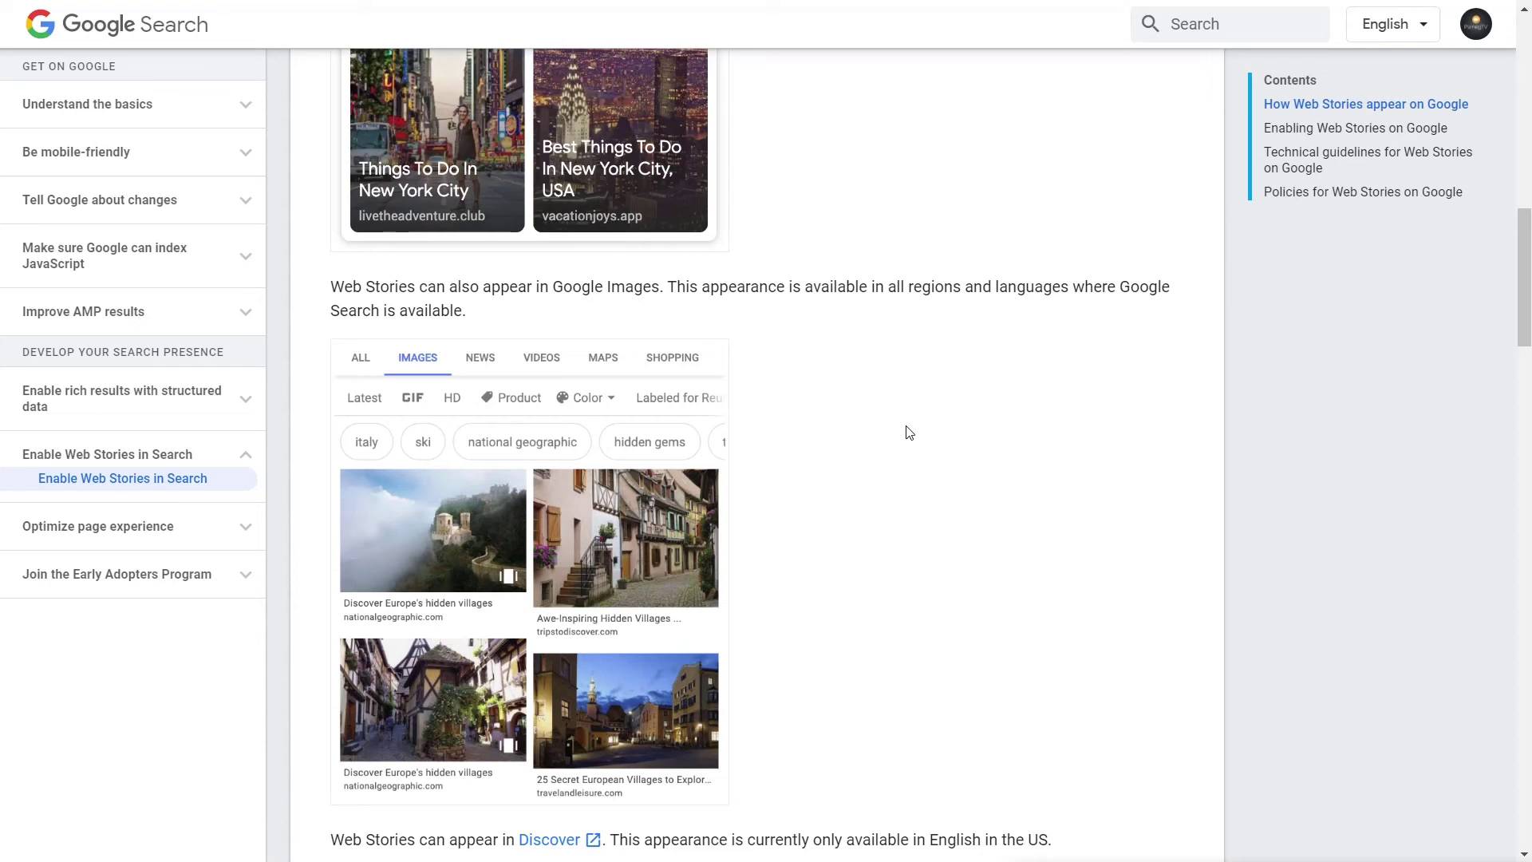
pyautogui.scroll(-6, 975, 486)
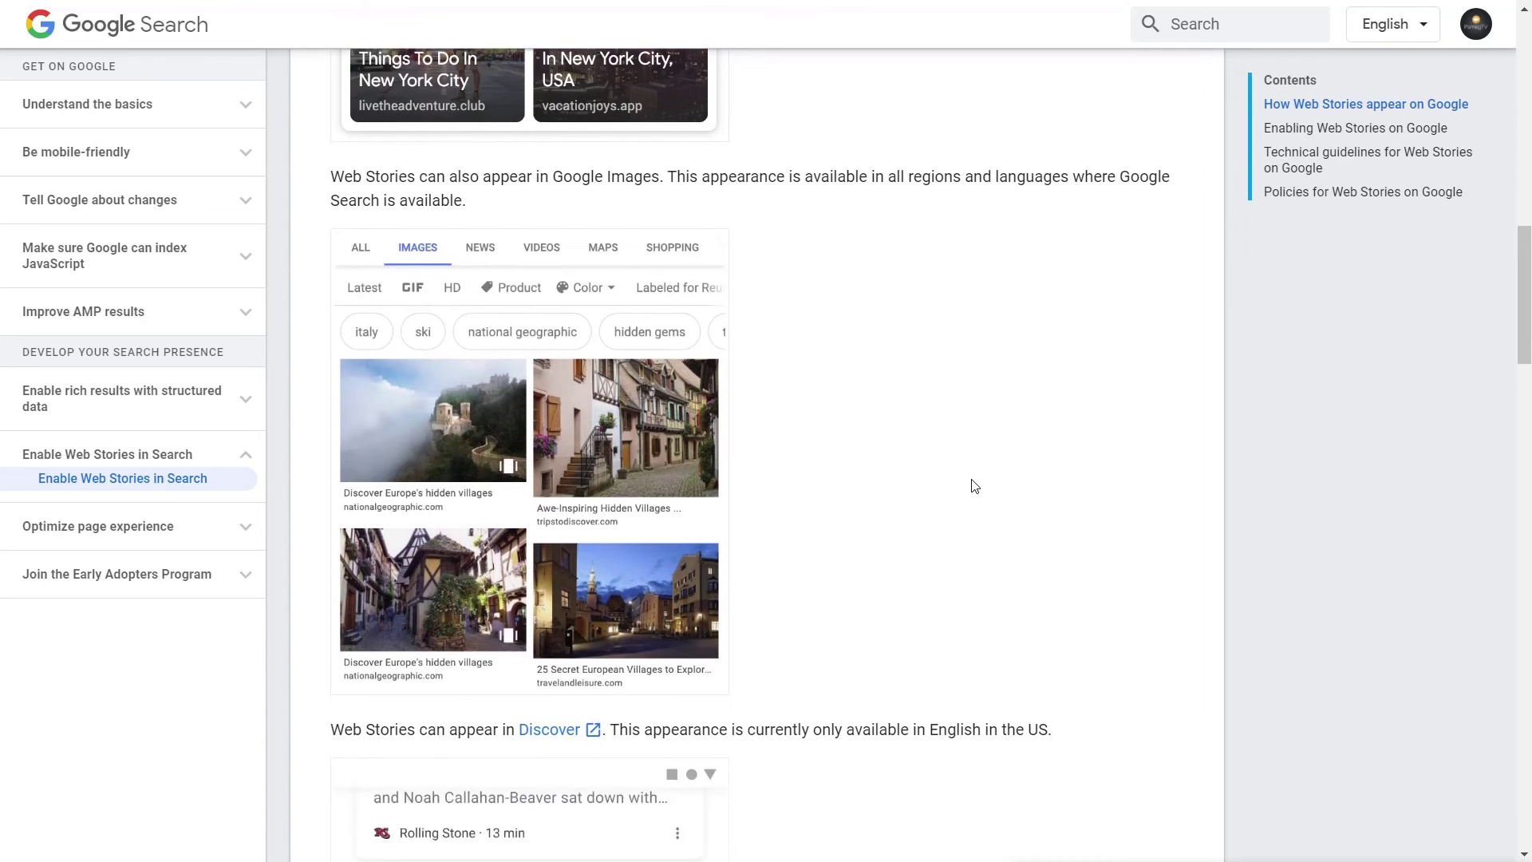
pyautogui.scroll(-3, 975, 487)
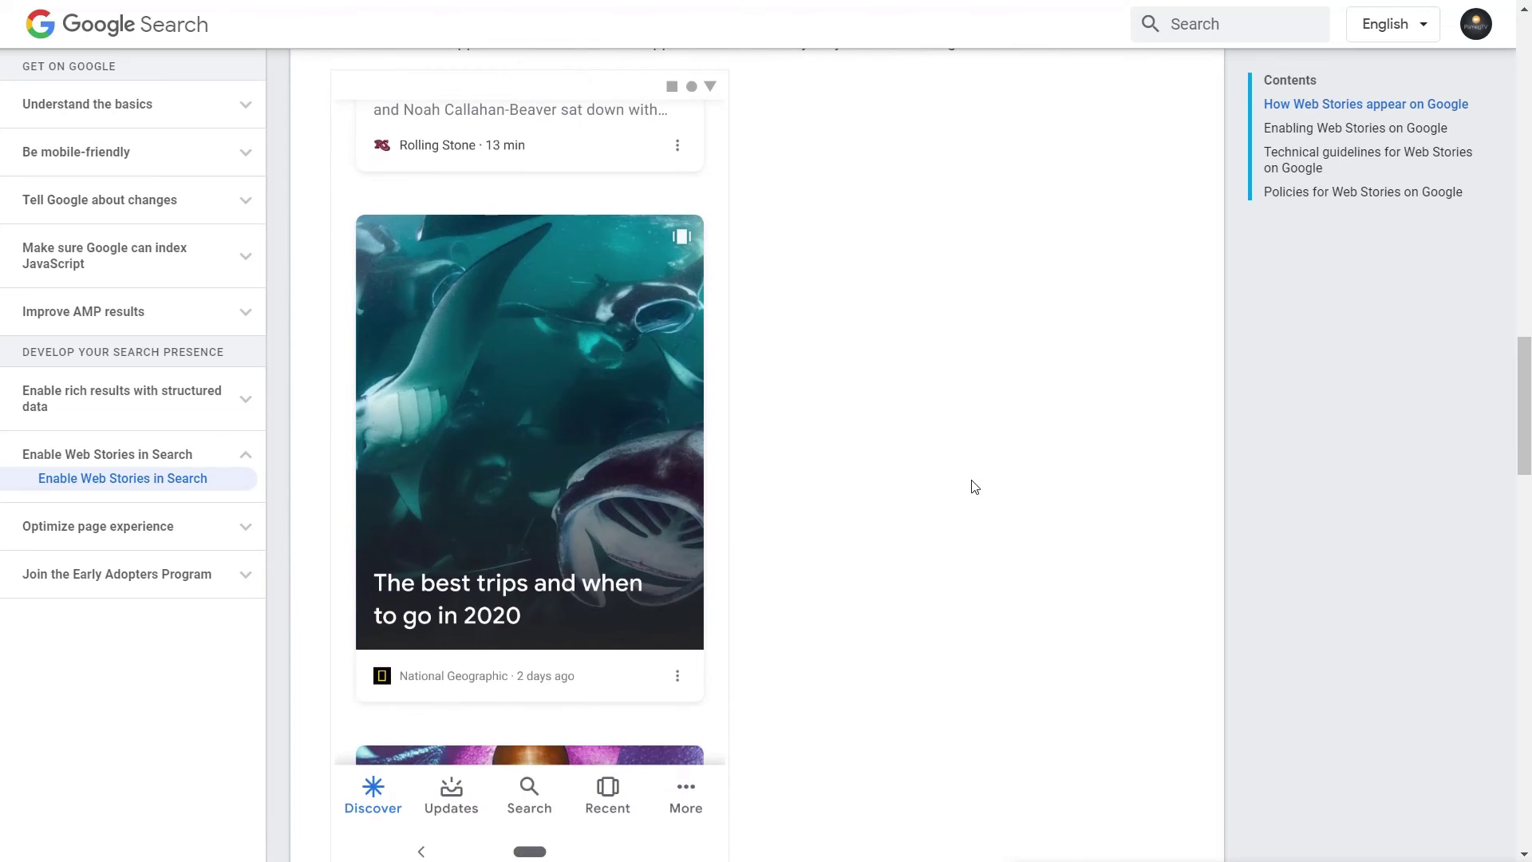
pyautogui.scroll(-7, 975, 487)
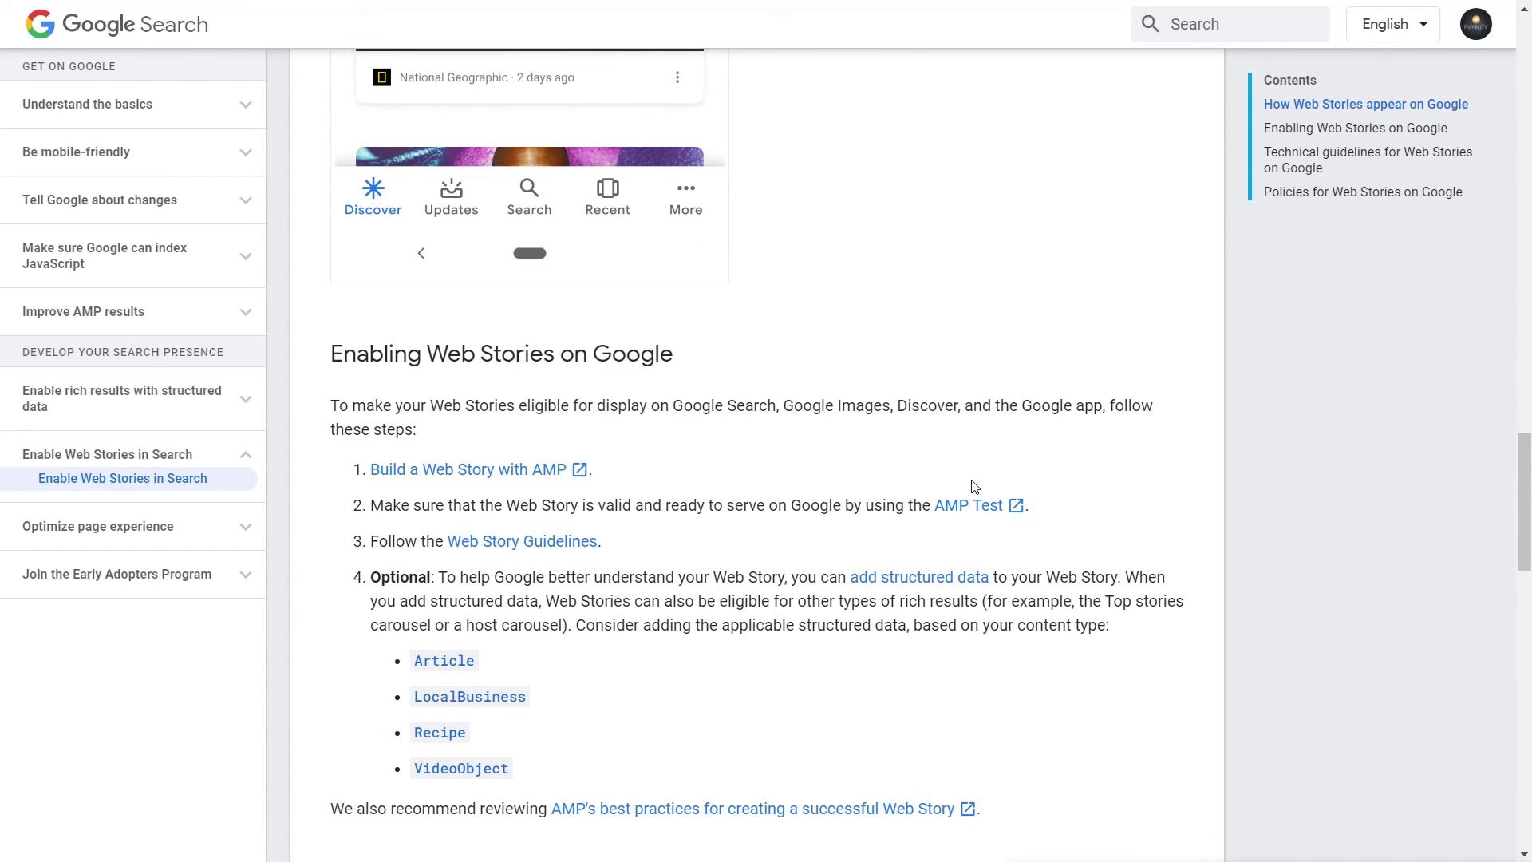
pyautogui.scroll(-6, 975, 487)
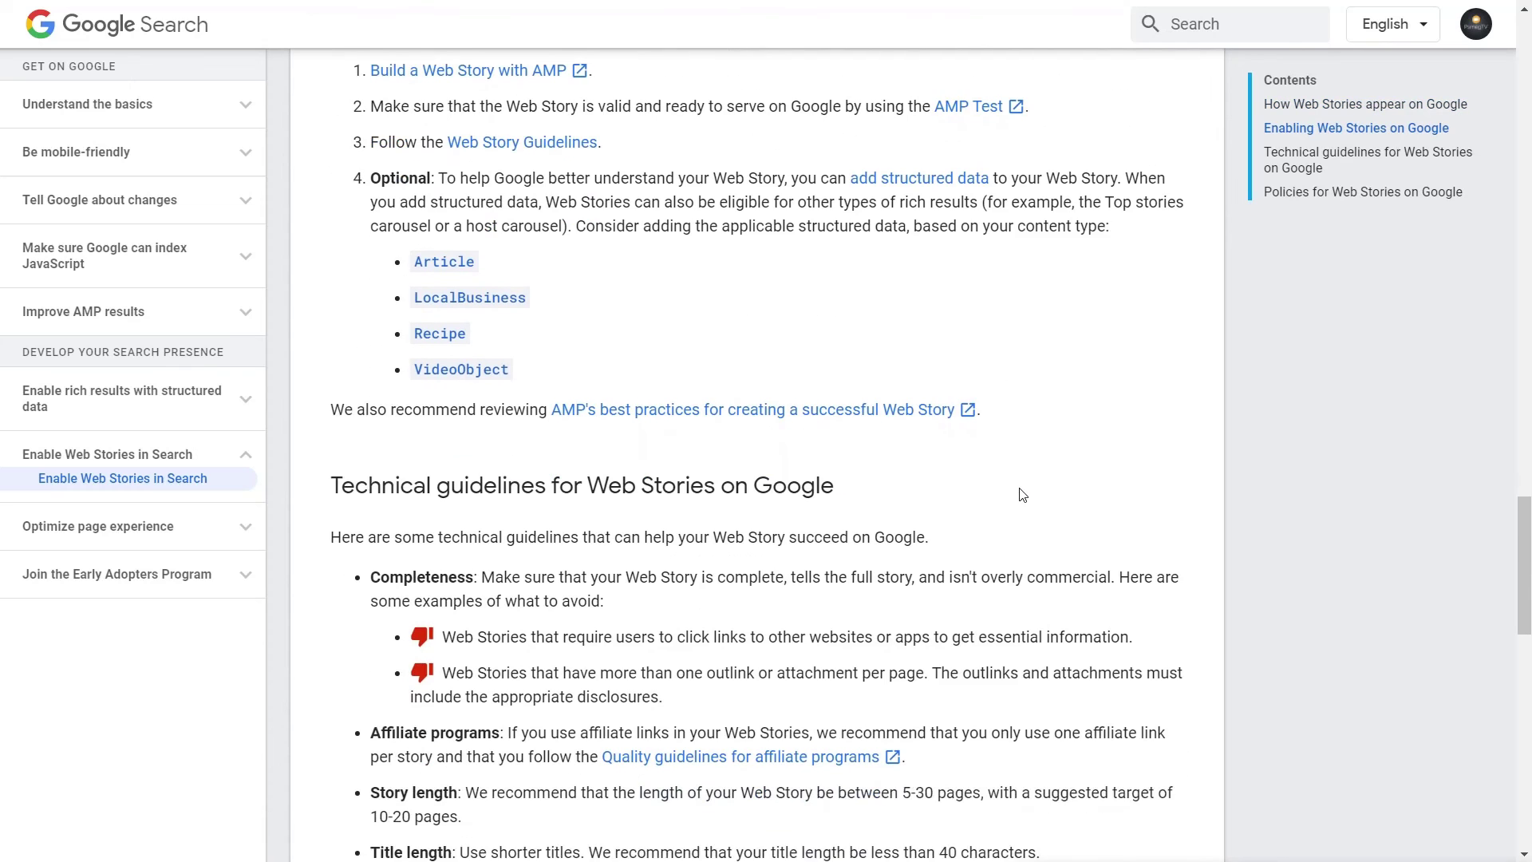
pyautogui.scroll(-1, 1022, 495)
pyautogui.scroll(-5, 1022, 495)
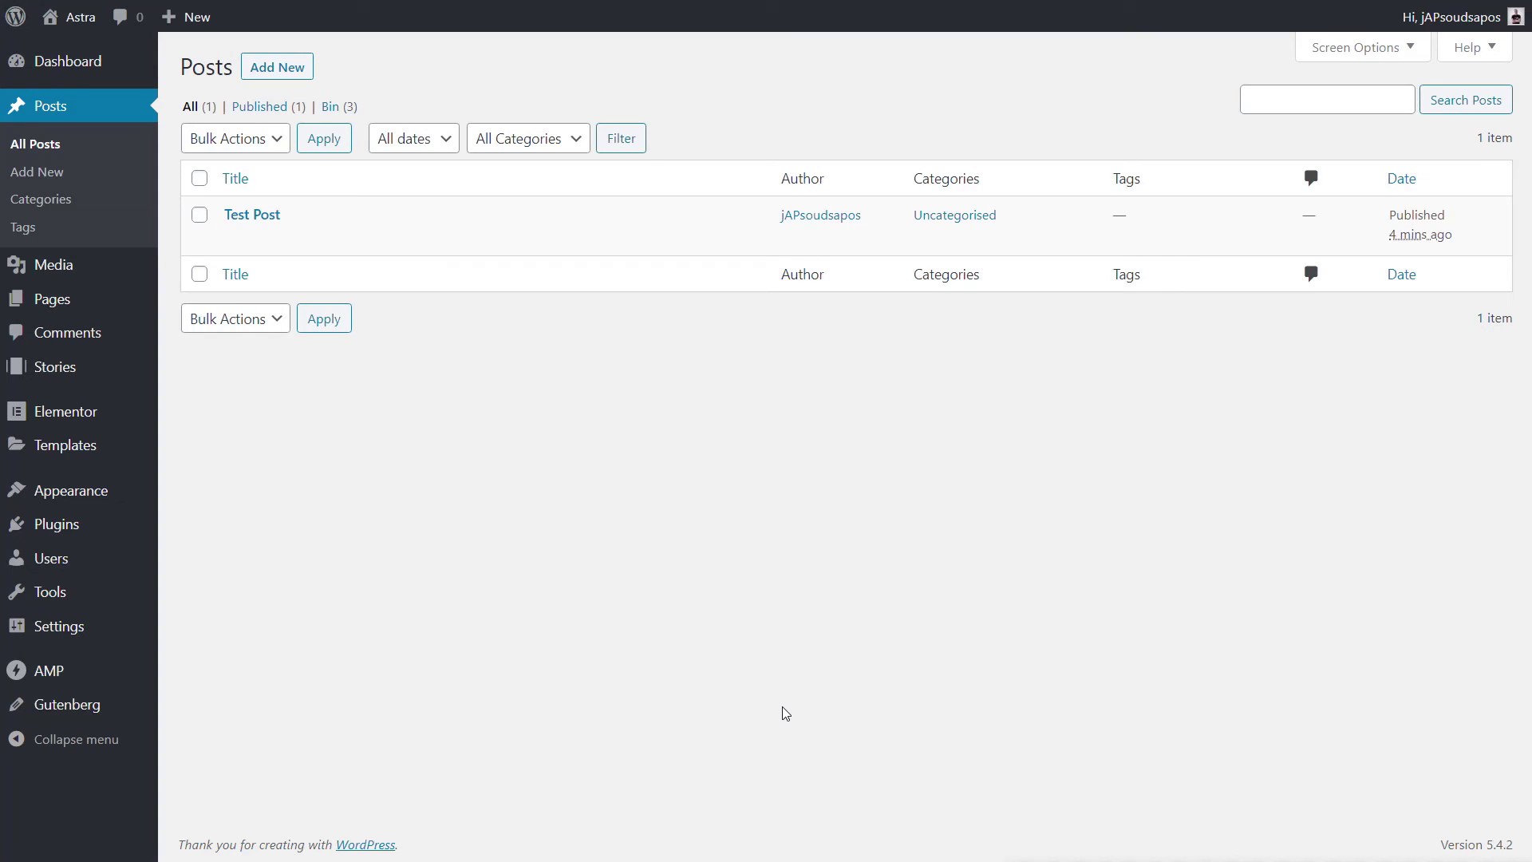
# Create and publish a post titled 'Elementor', then open it in the Elementor builder.
pyautogui.click(286, 68)
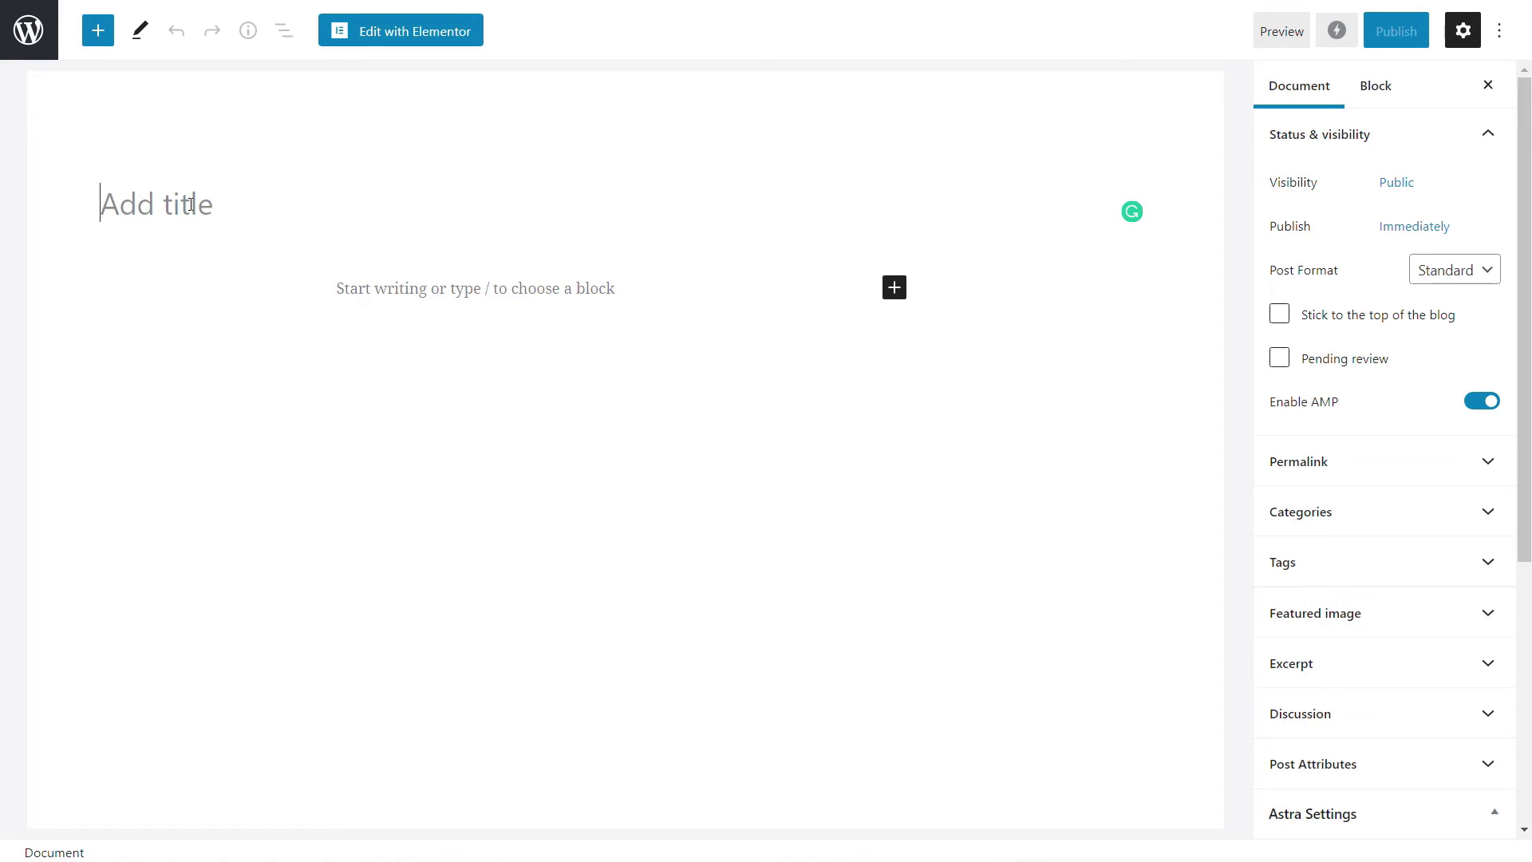
pyautogui.write('Elementor')
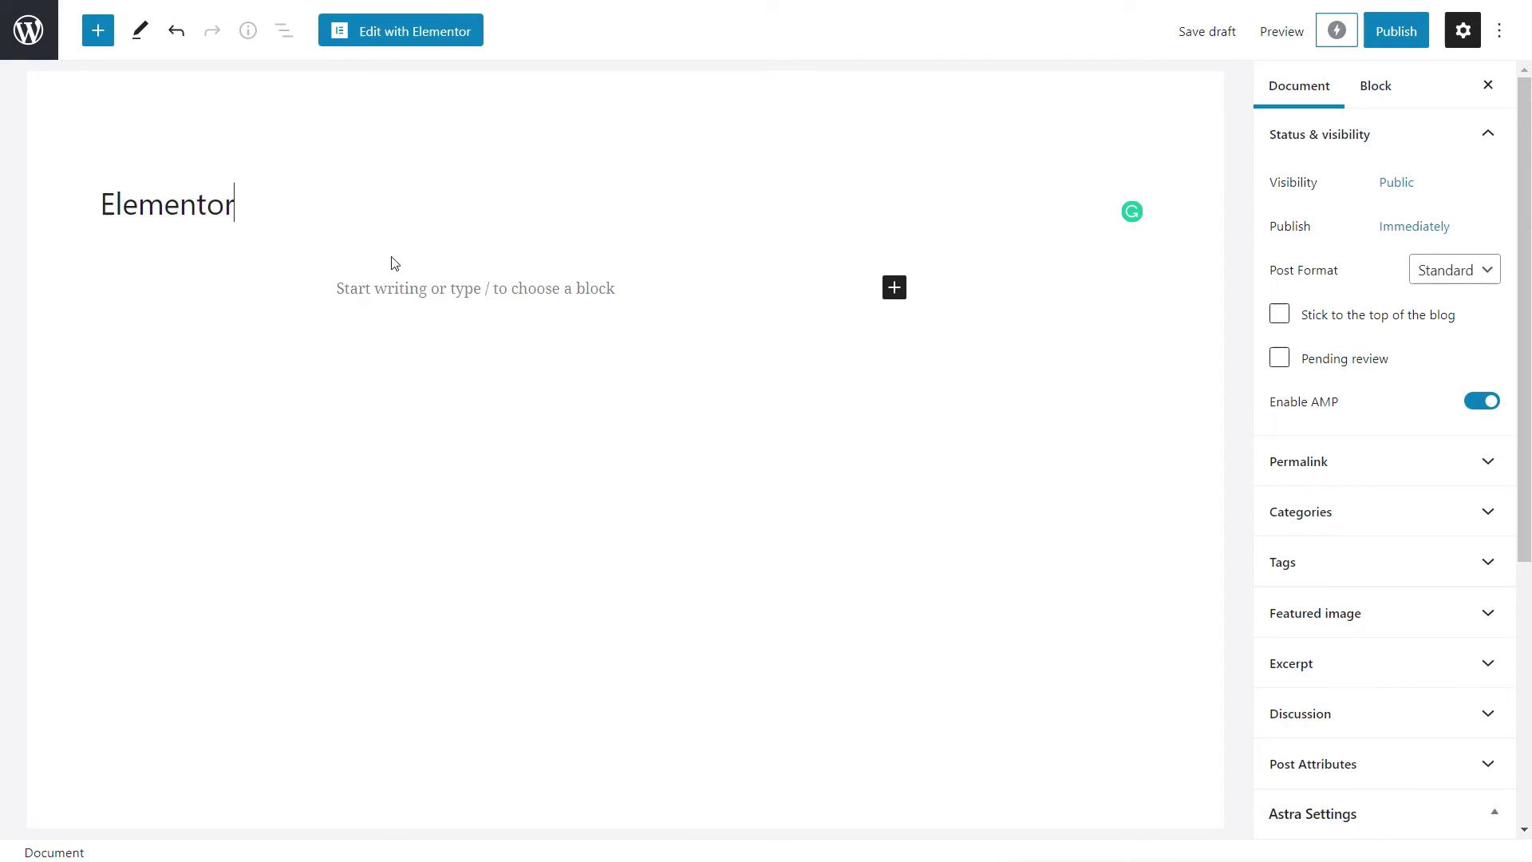
pyautogui.click(1396, 33)
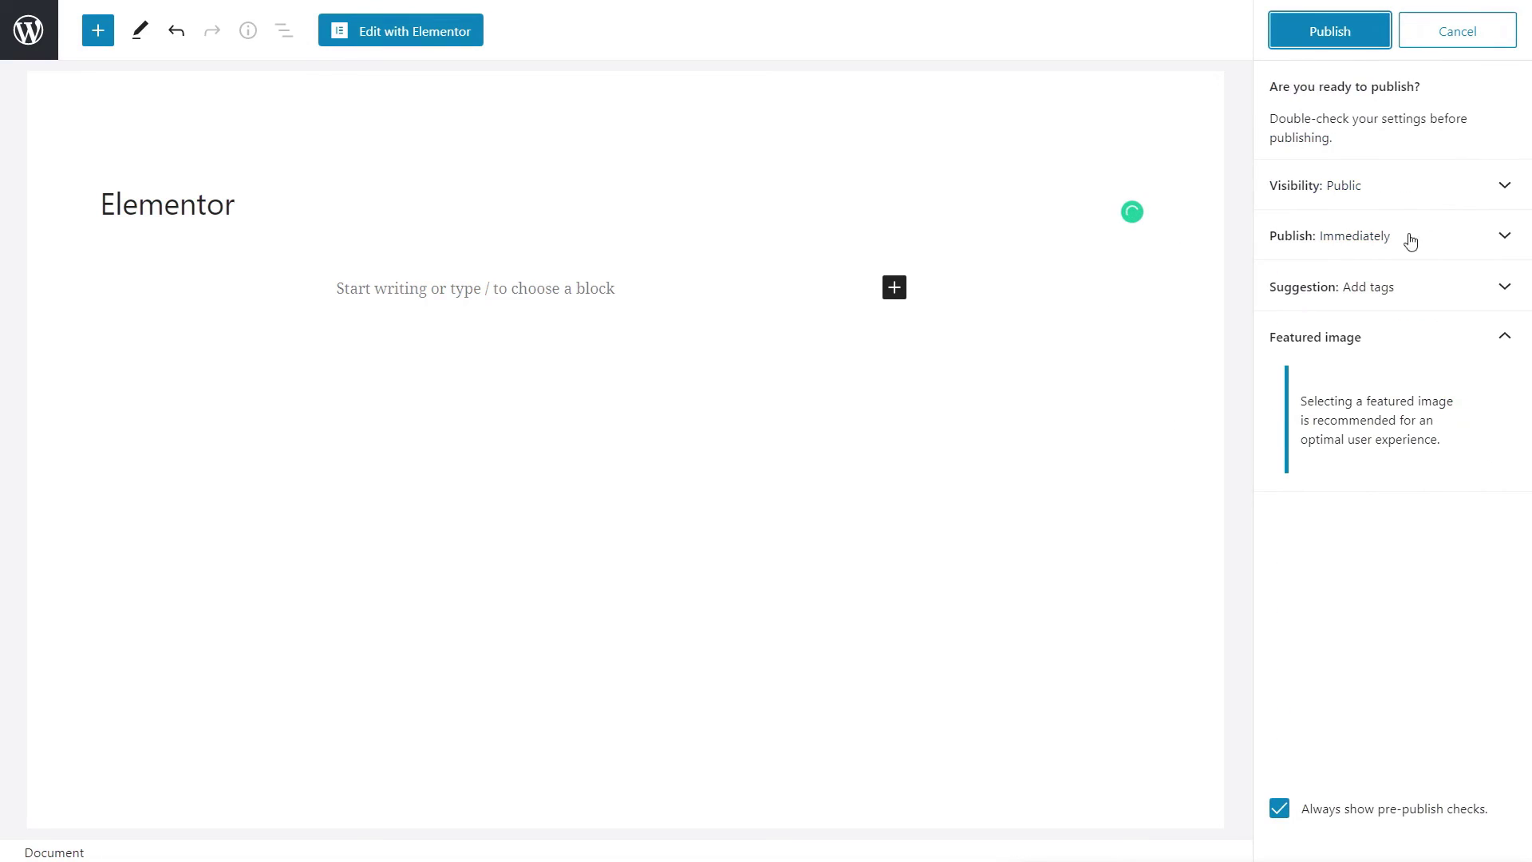
pyautogui.click(1367, 40)
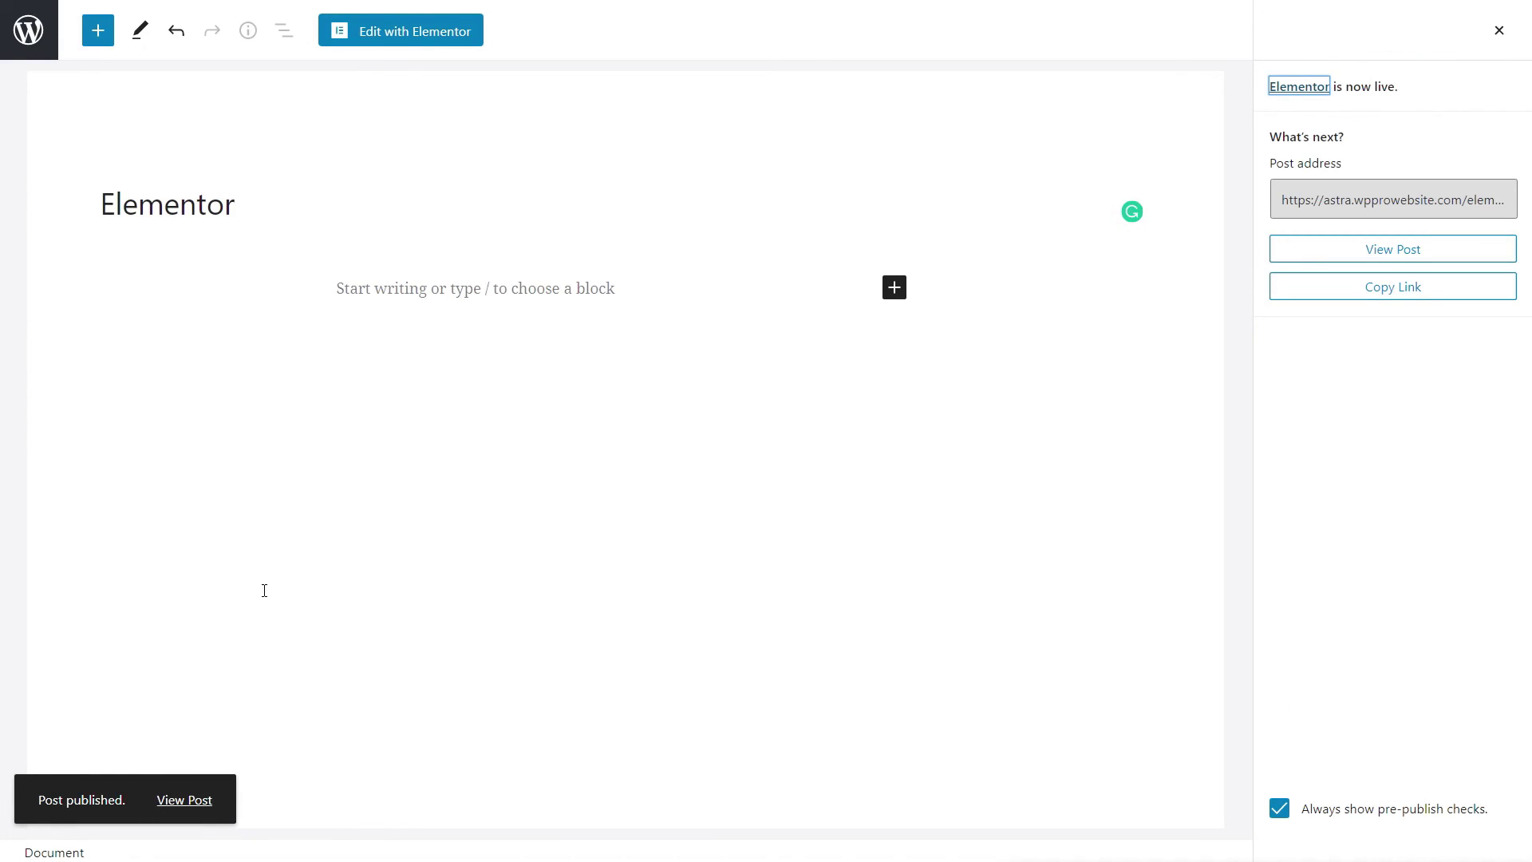
pyautogui.click(369, 33)
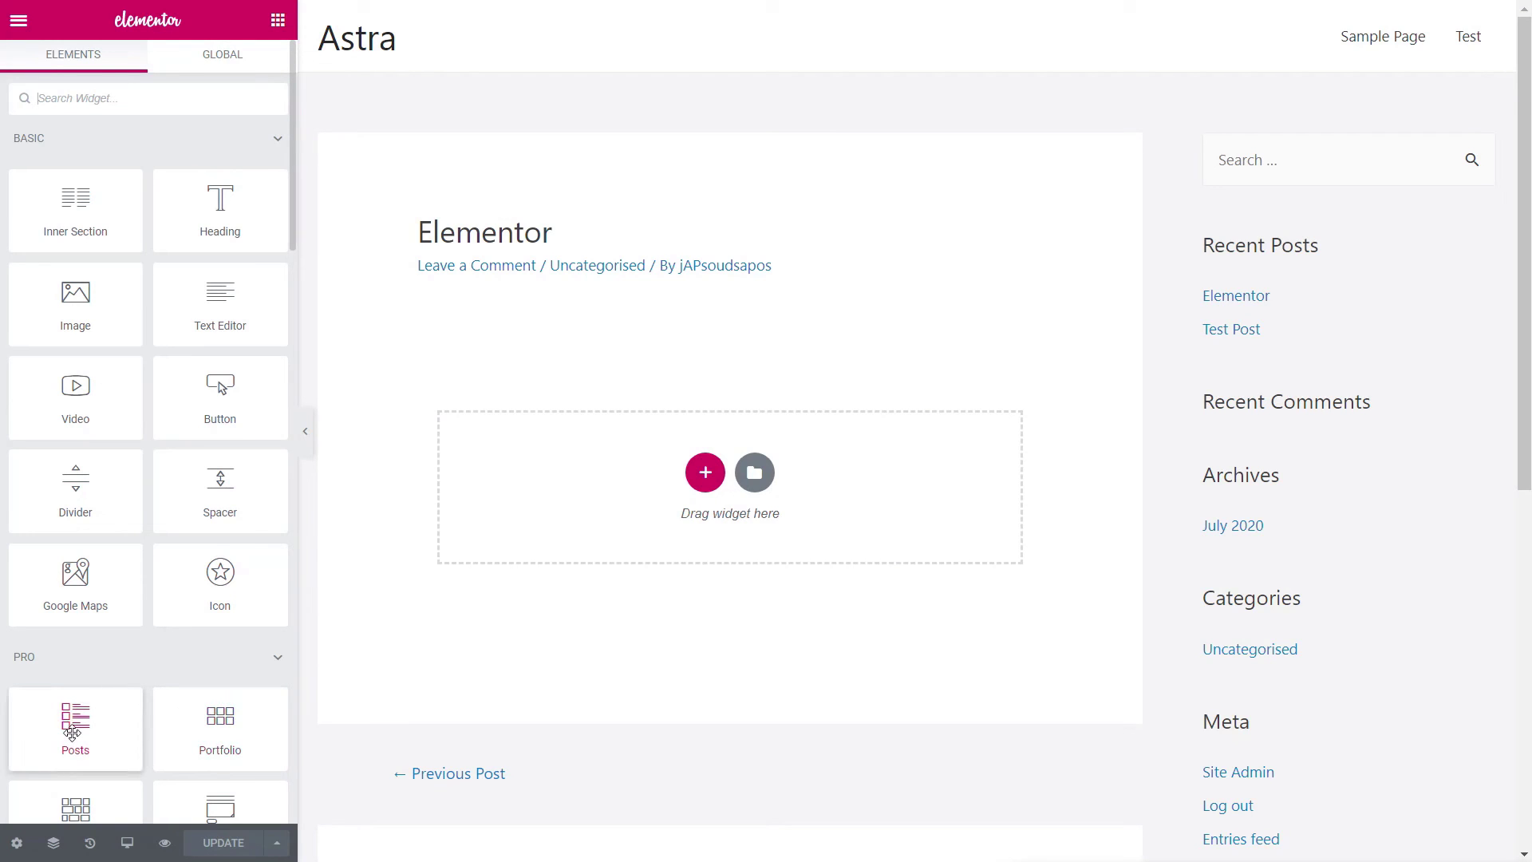
# Drop a Posts widget into the empty section so it lists 'Elementor' and 'Test Post'.
pyautogui.moveTo(72, 733); pyautogui.dragTo(576, 471)
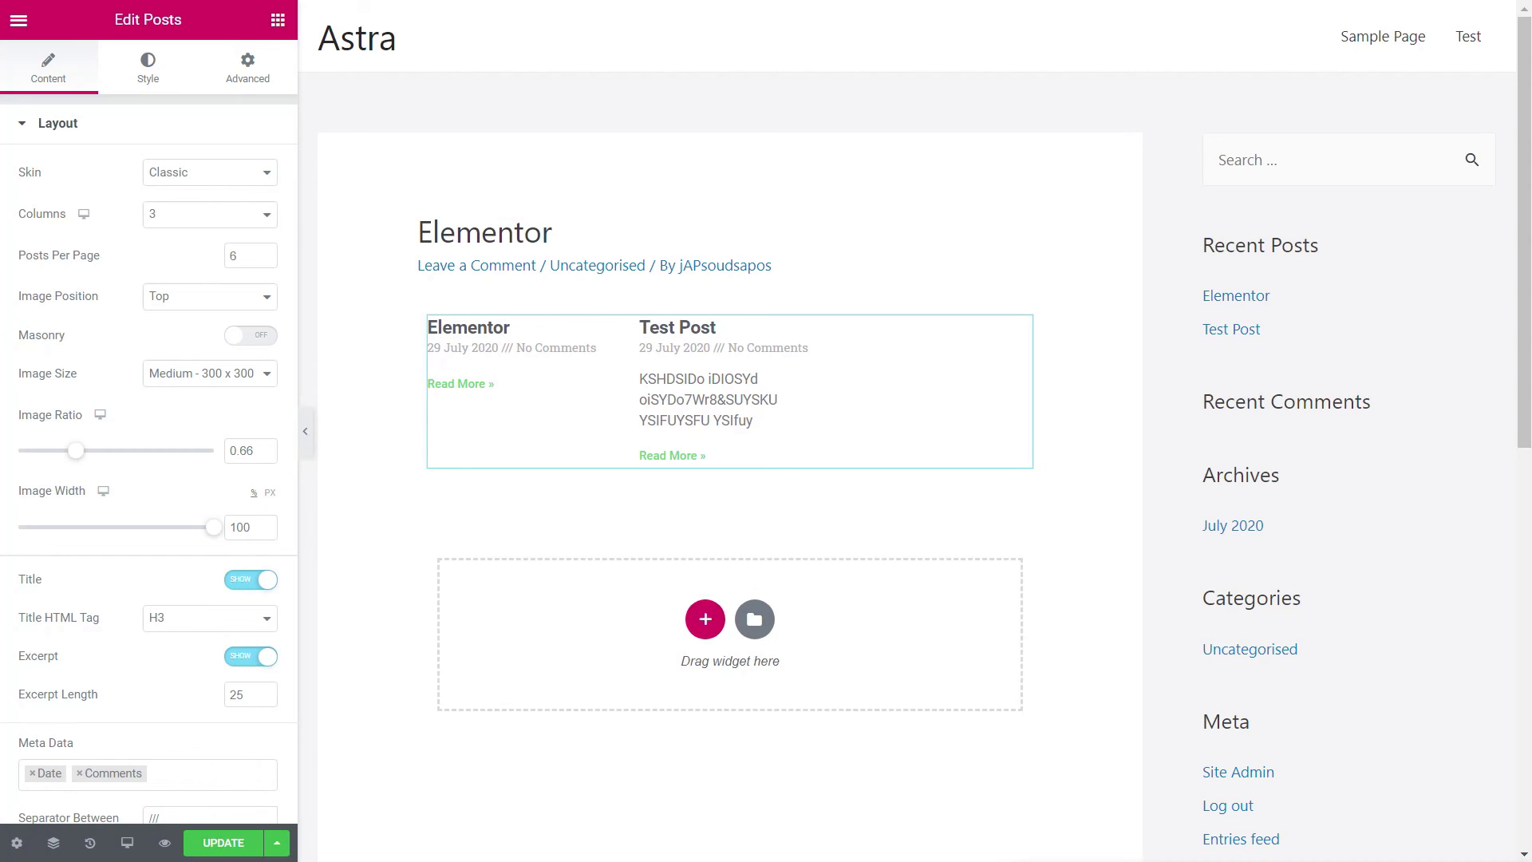
pyautogui.scroll(-3, 48, 731)
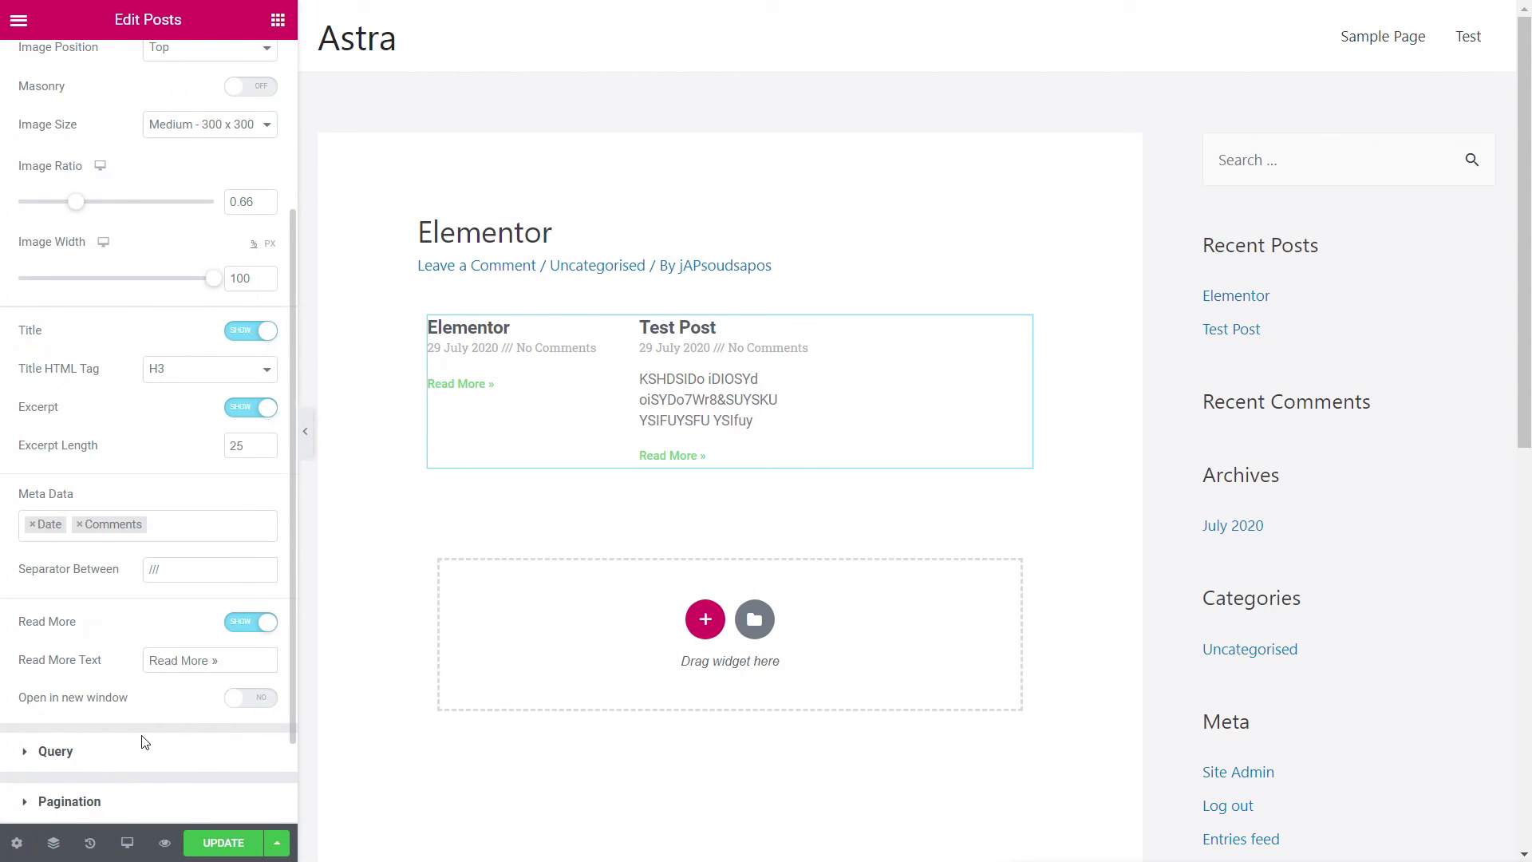
# Set the Posts widget's query source to Stories.
pyautogui.click(63, 754)
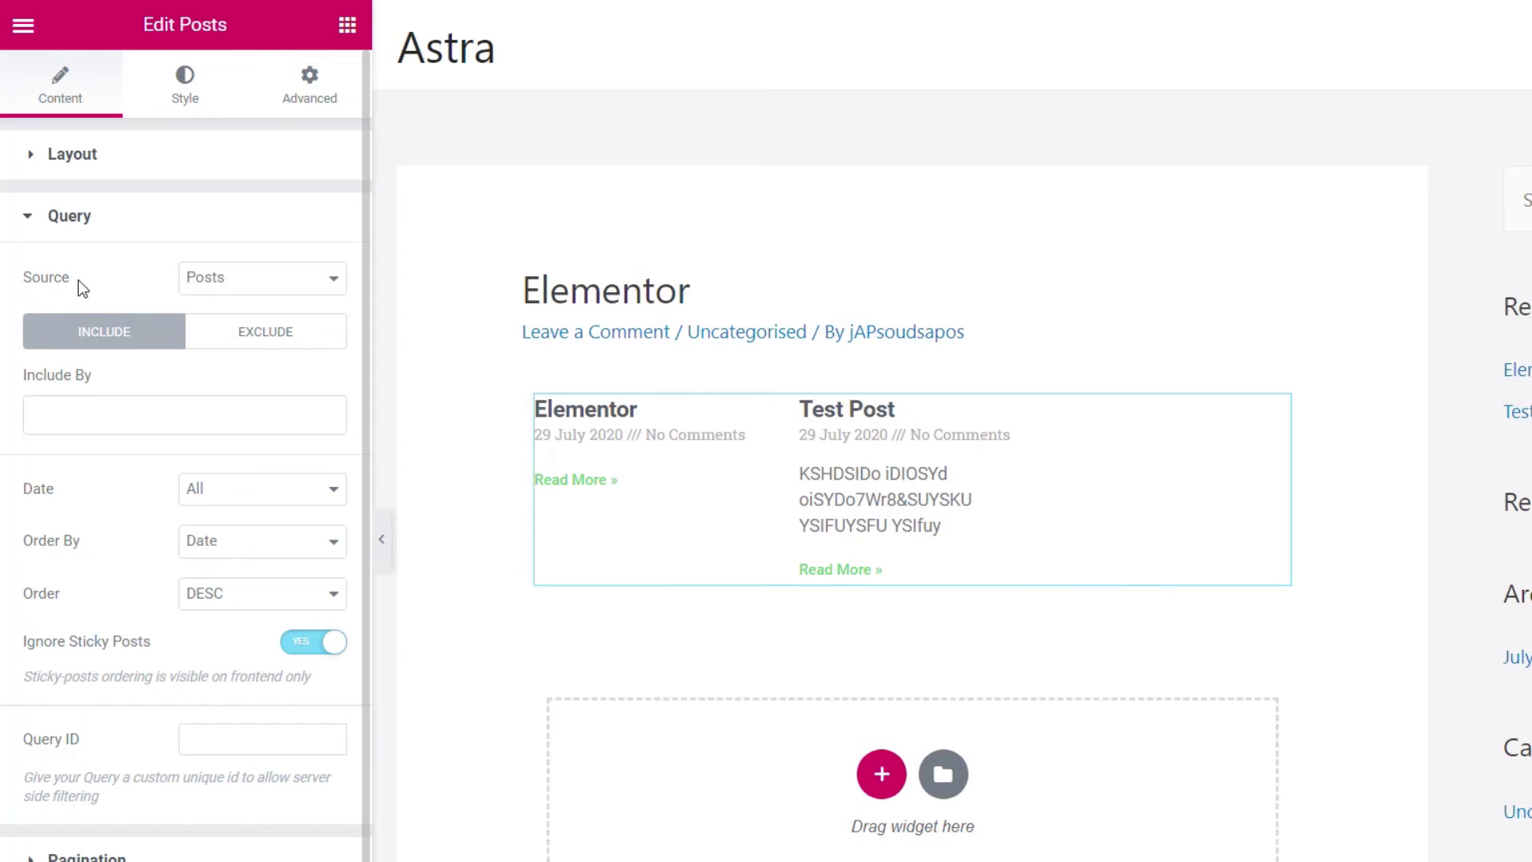
pyautogui.click(227, 286)
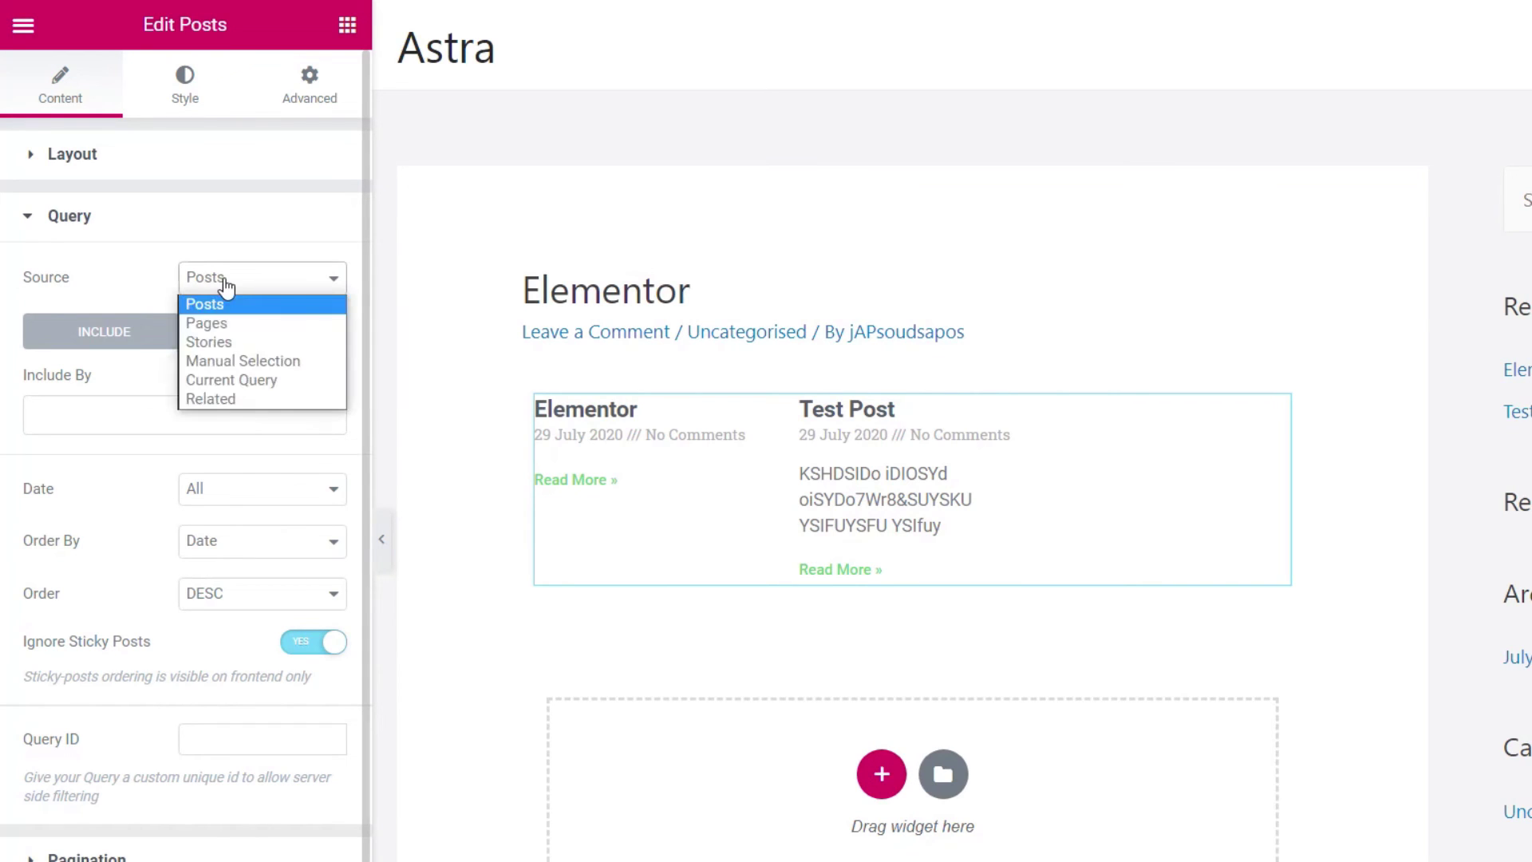
pyautogui.click(222, 342)
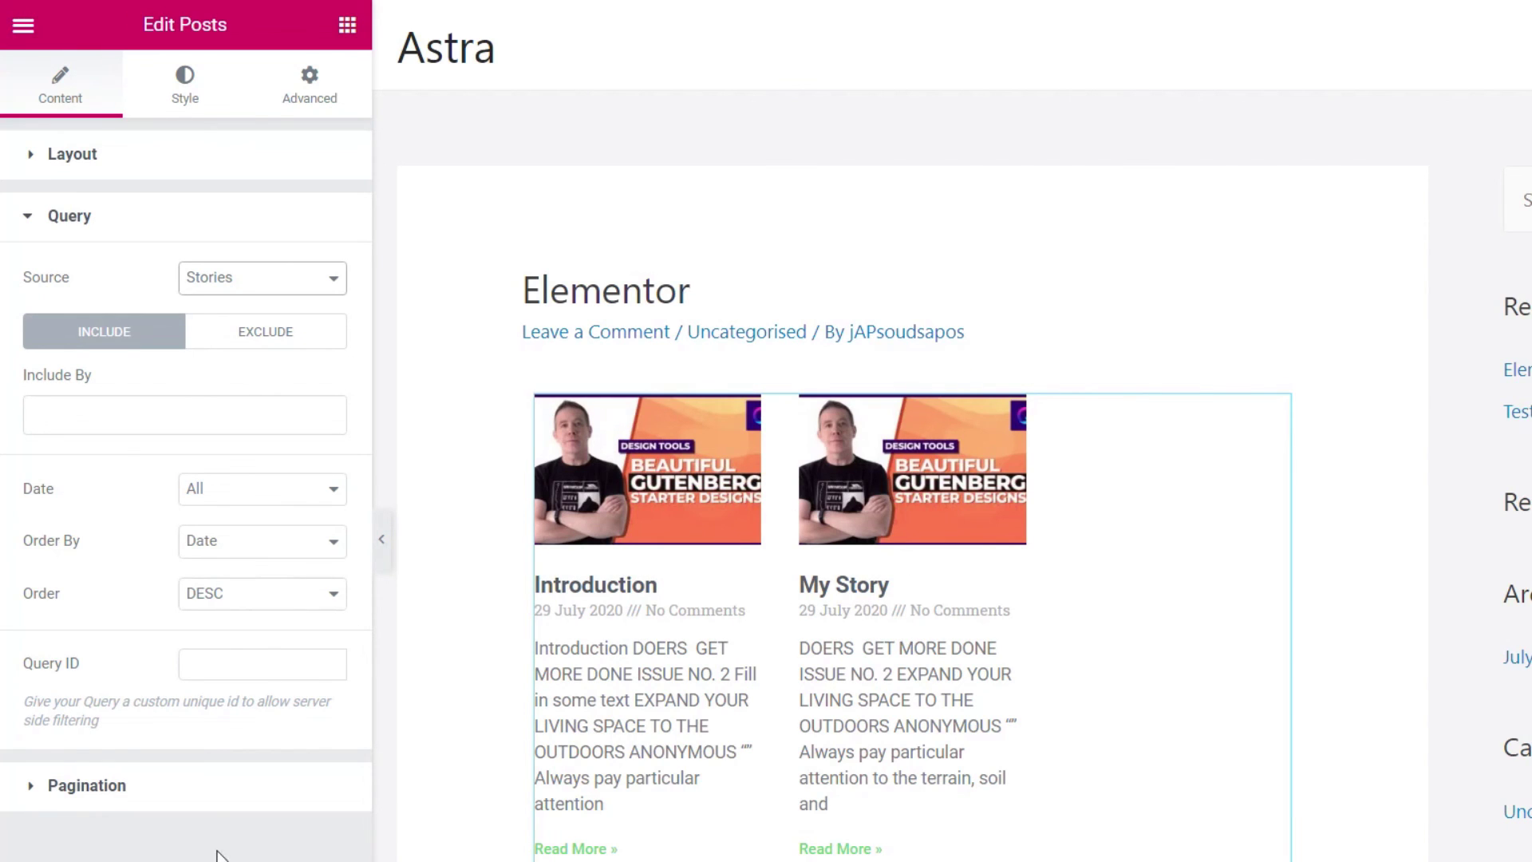
# Switch the grid layout to the Cards skin with 2 columns.
pyautogui.click(65, 156)
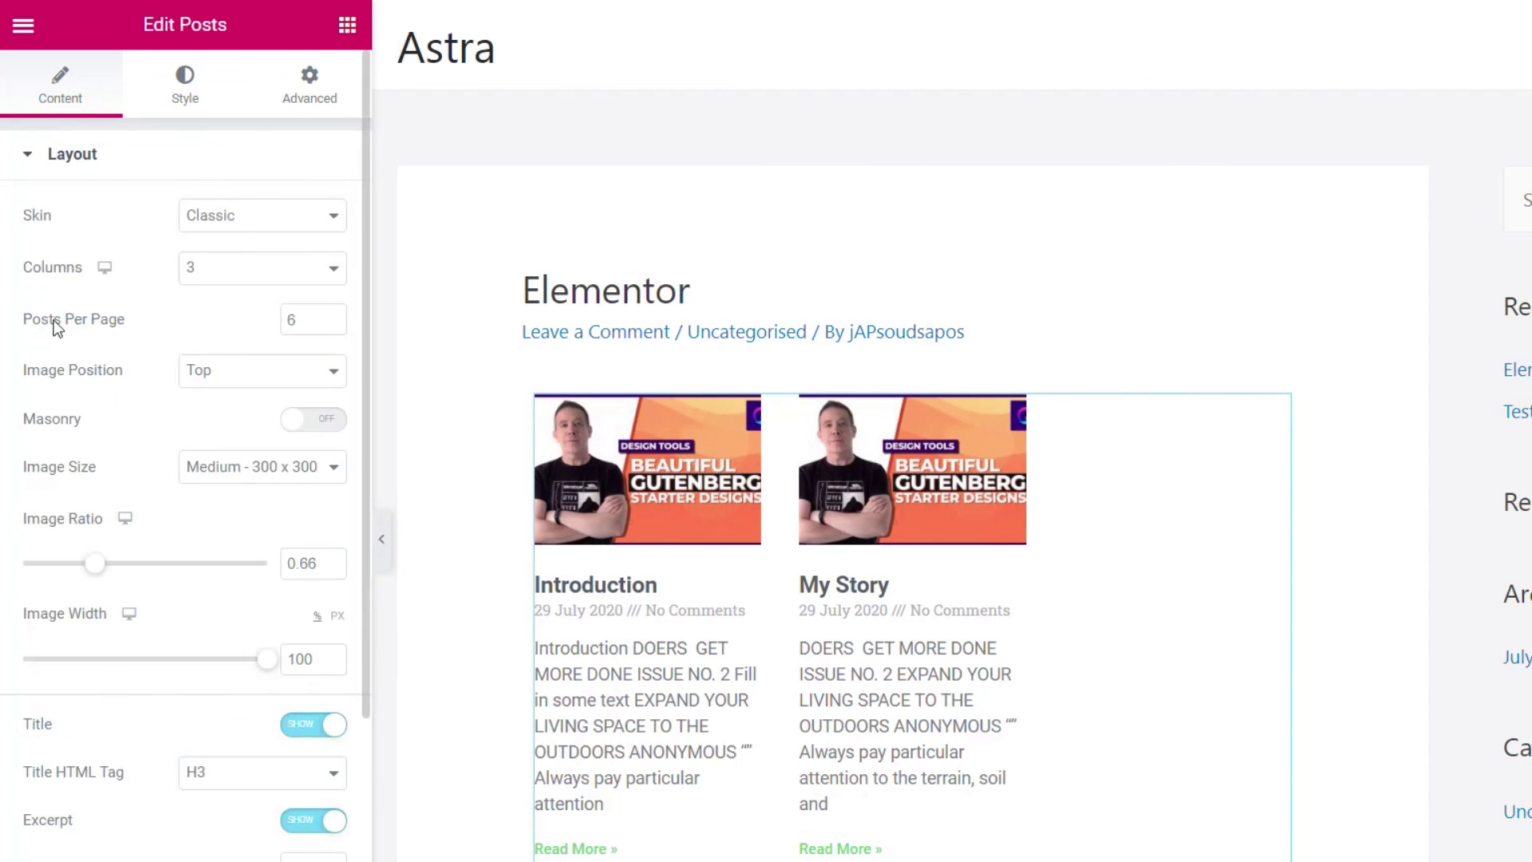
pyautogui.click(233, 271)
pyautogui.click(216, 314)
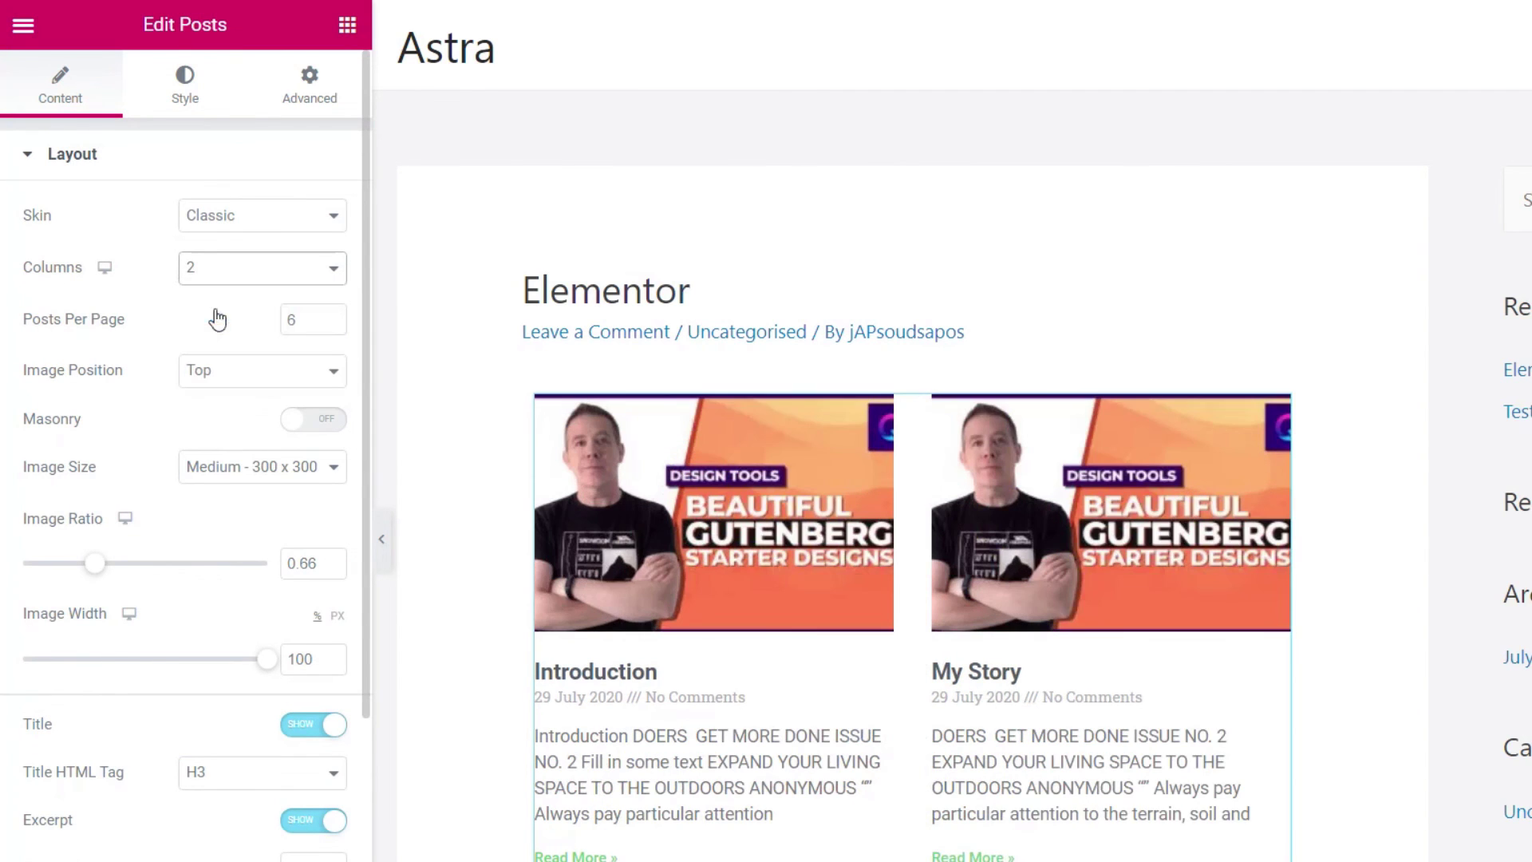
pyautogui.click(259, 230)
pyautogui.click(249, 256)
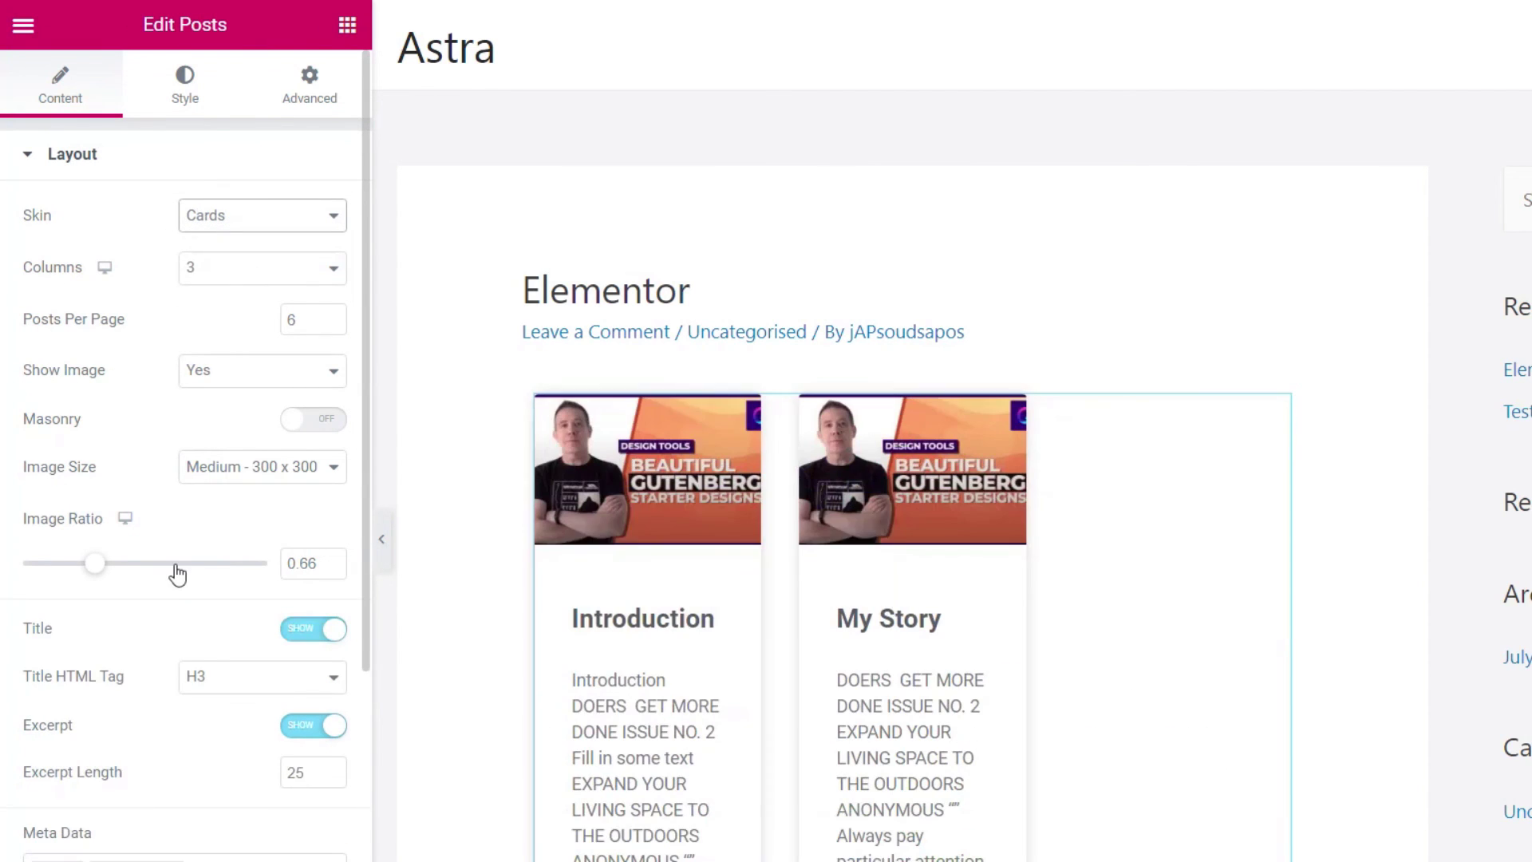
pyautogui.click(263, 268)
pyautogui.click(256, 313)
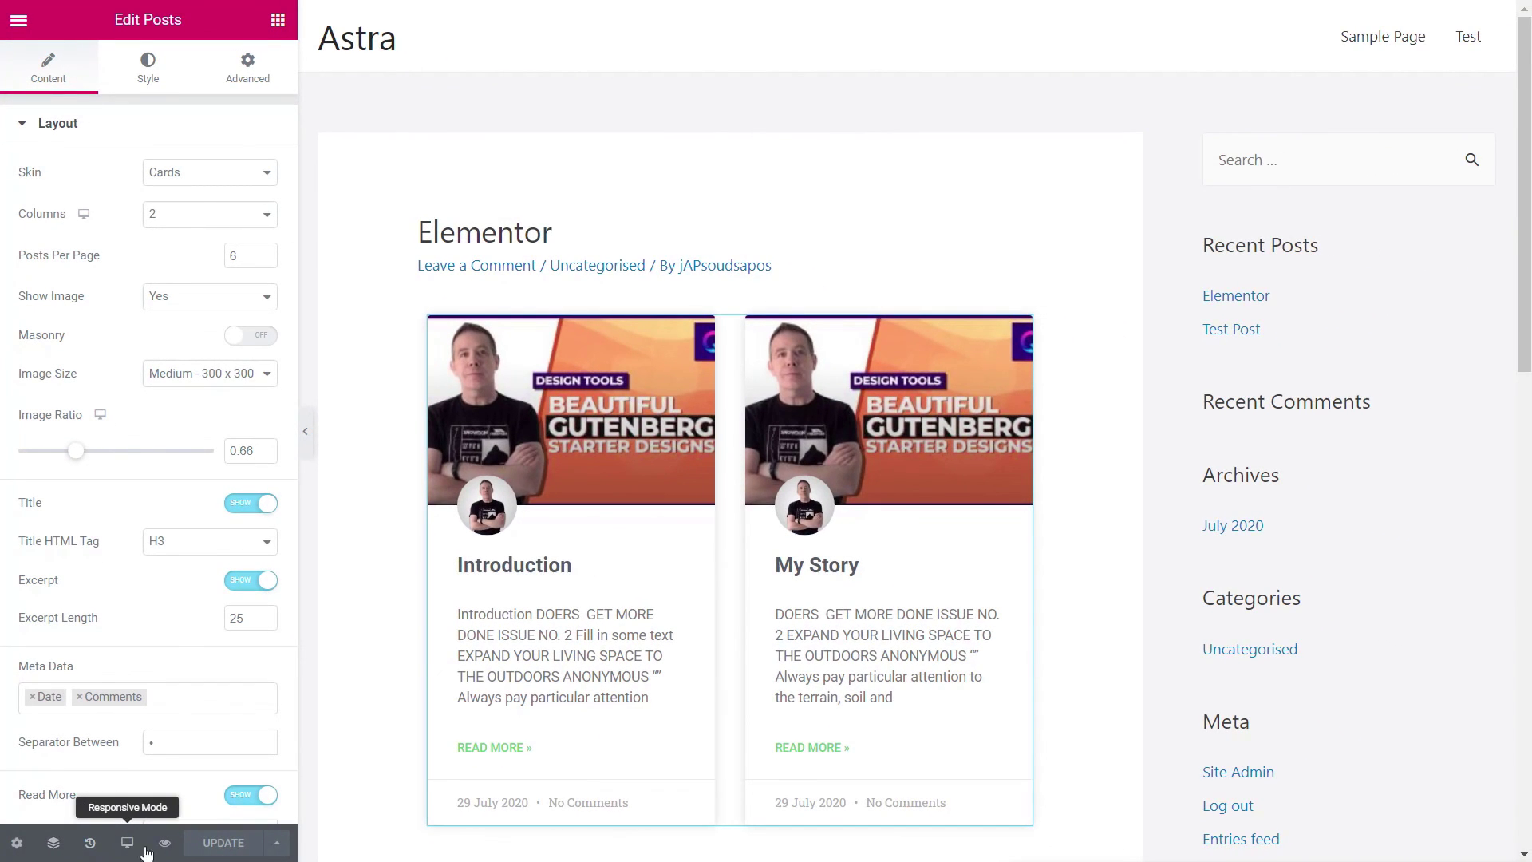
# Preview the post and scroll down to the 'Introduction' and 'My Story' cards.
pyautogui.click(165, 843)
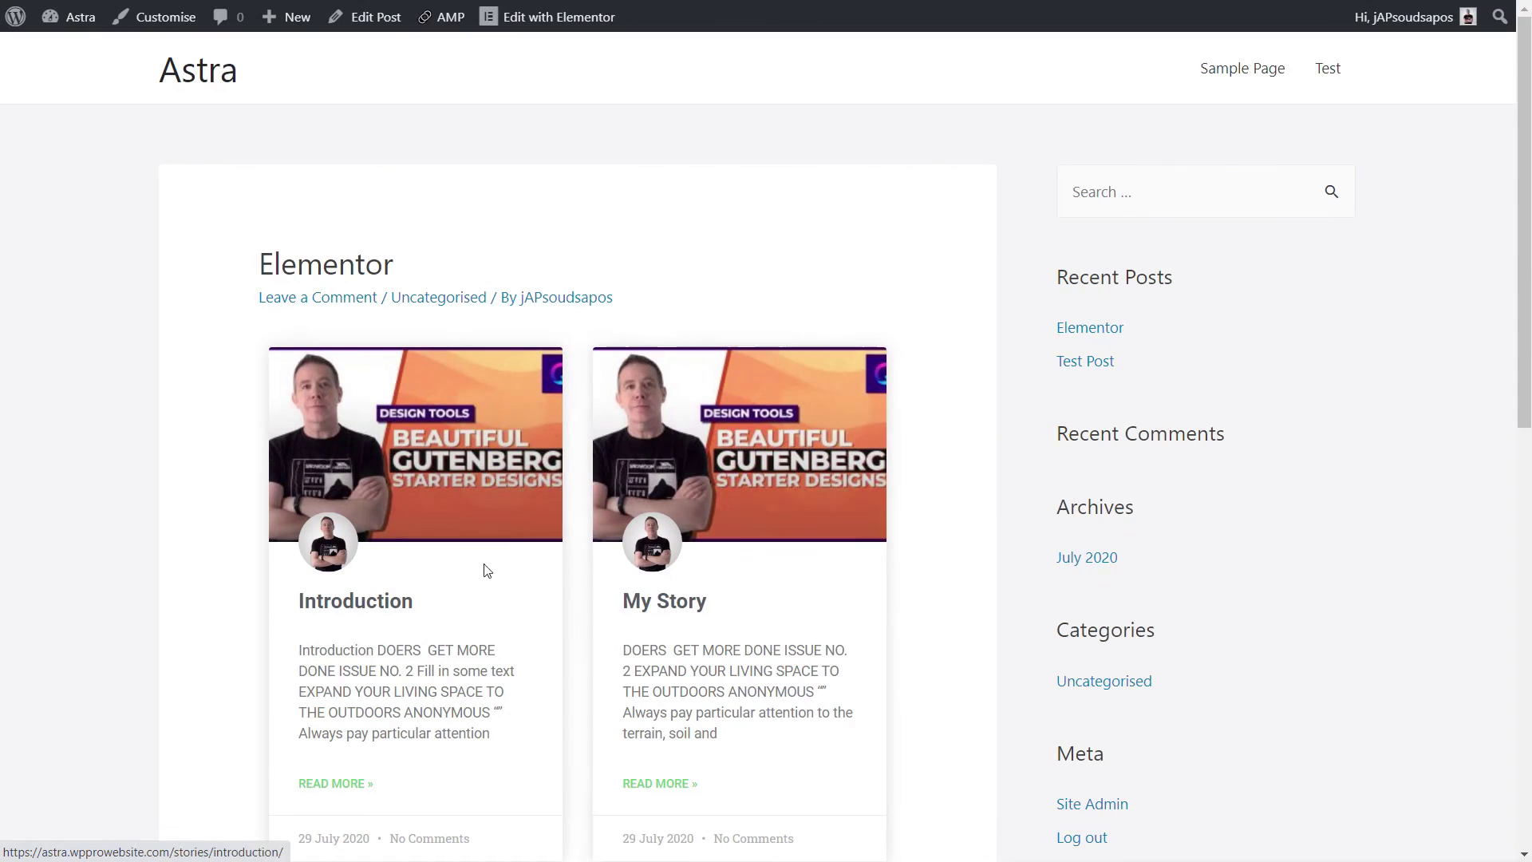
pyautogui.scroll(-2, 147, 561)
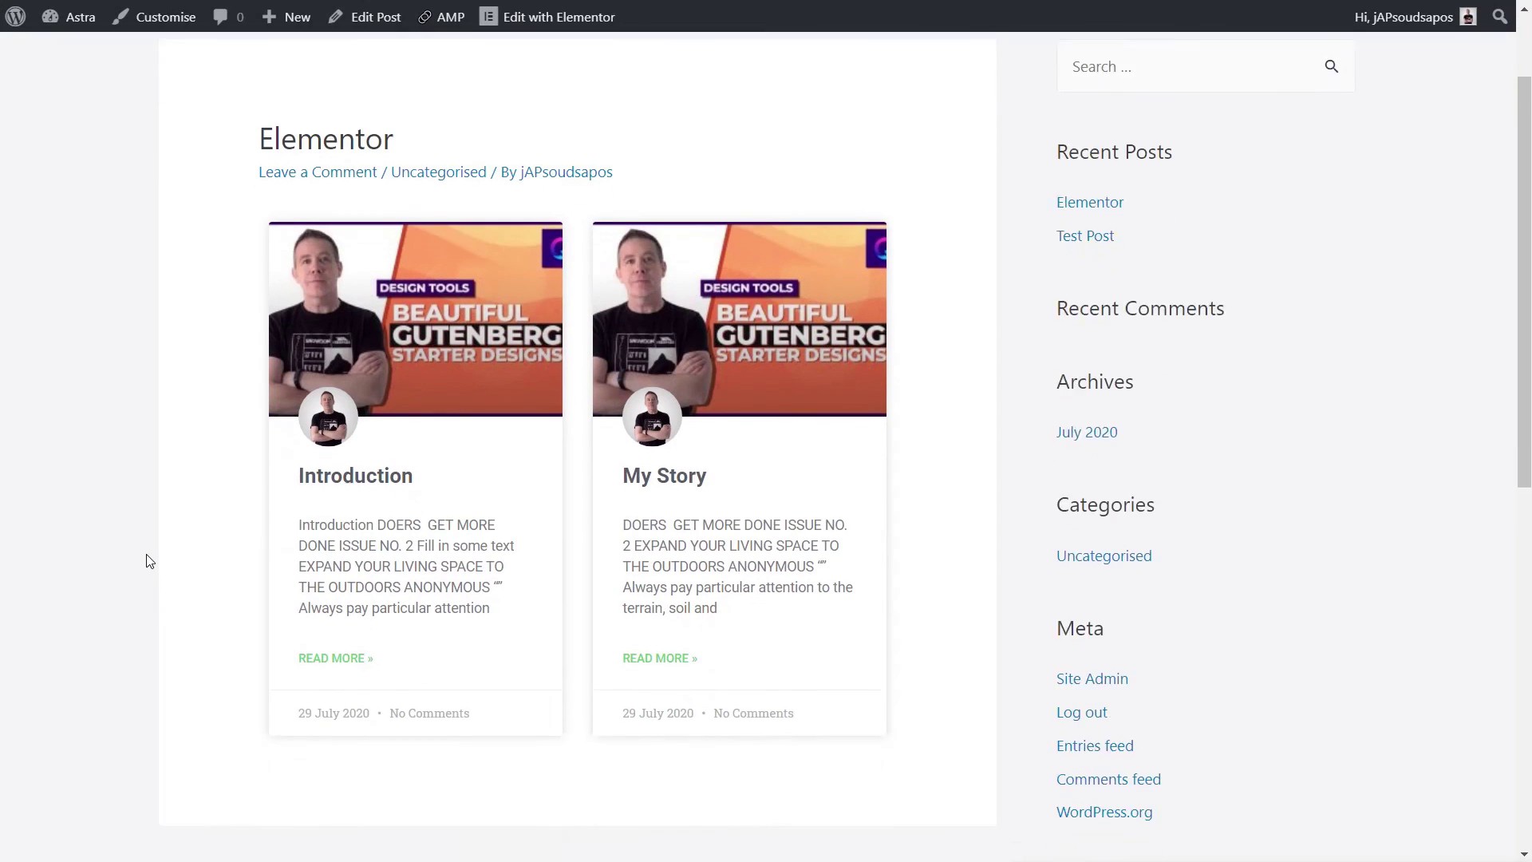
pyautogui.scroll(-1, 147, 561)
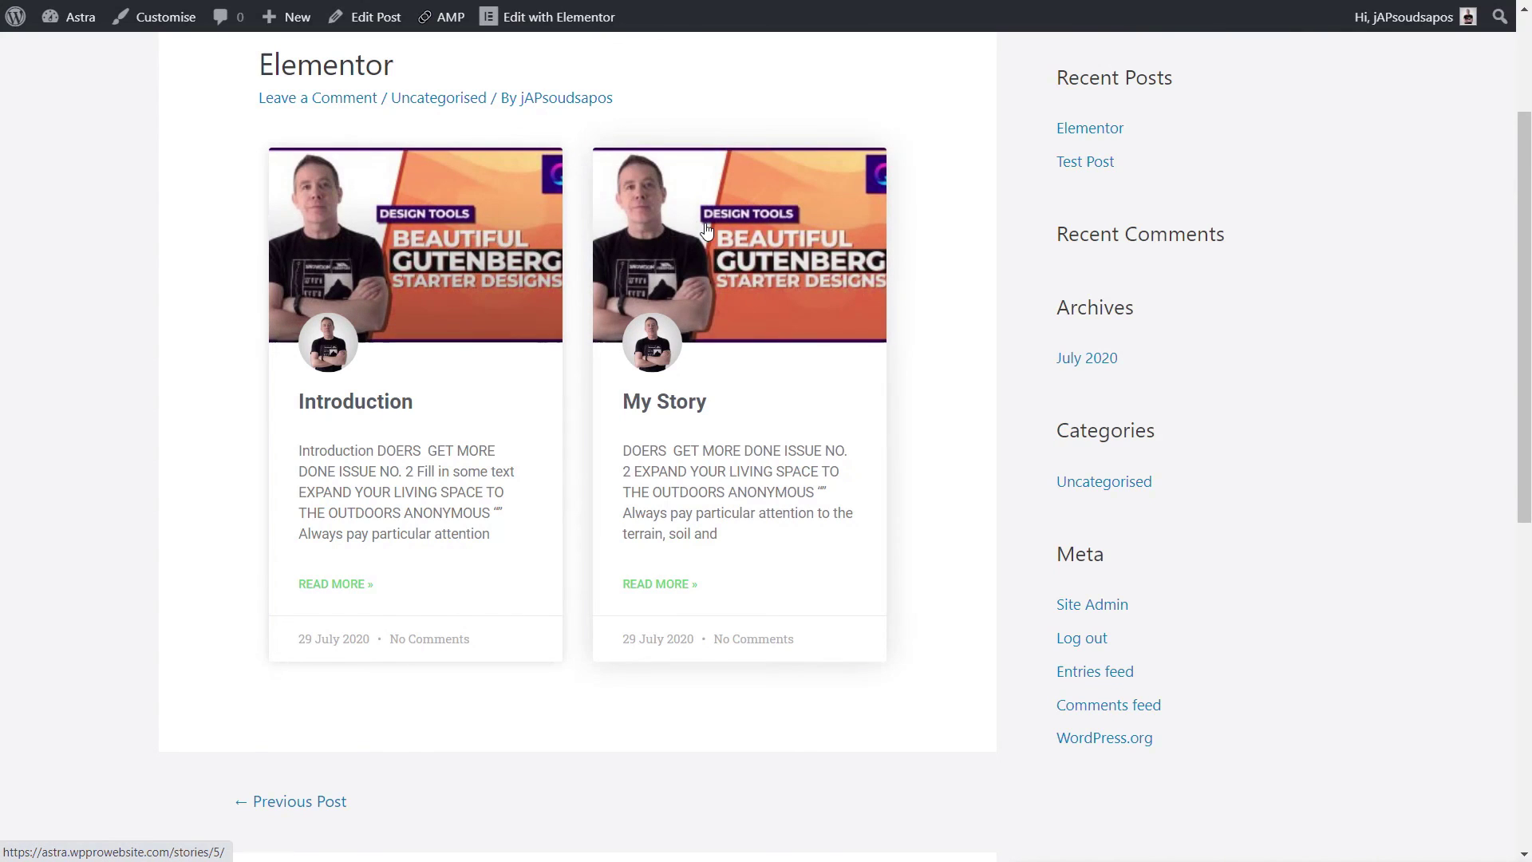
# Open the Introduction story and step forward and back through its pages to 'Getting Started'.
pyautogui.click(423, 259)
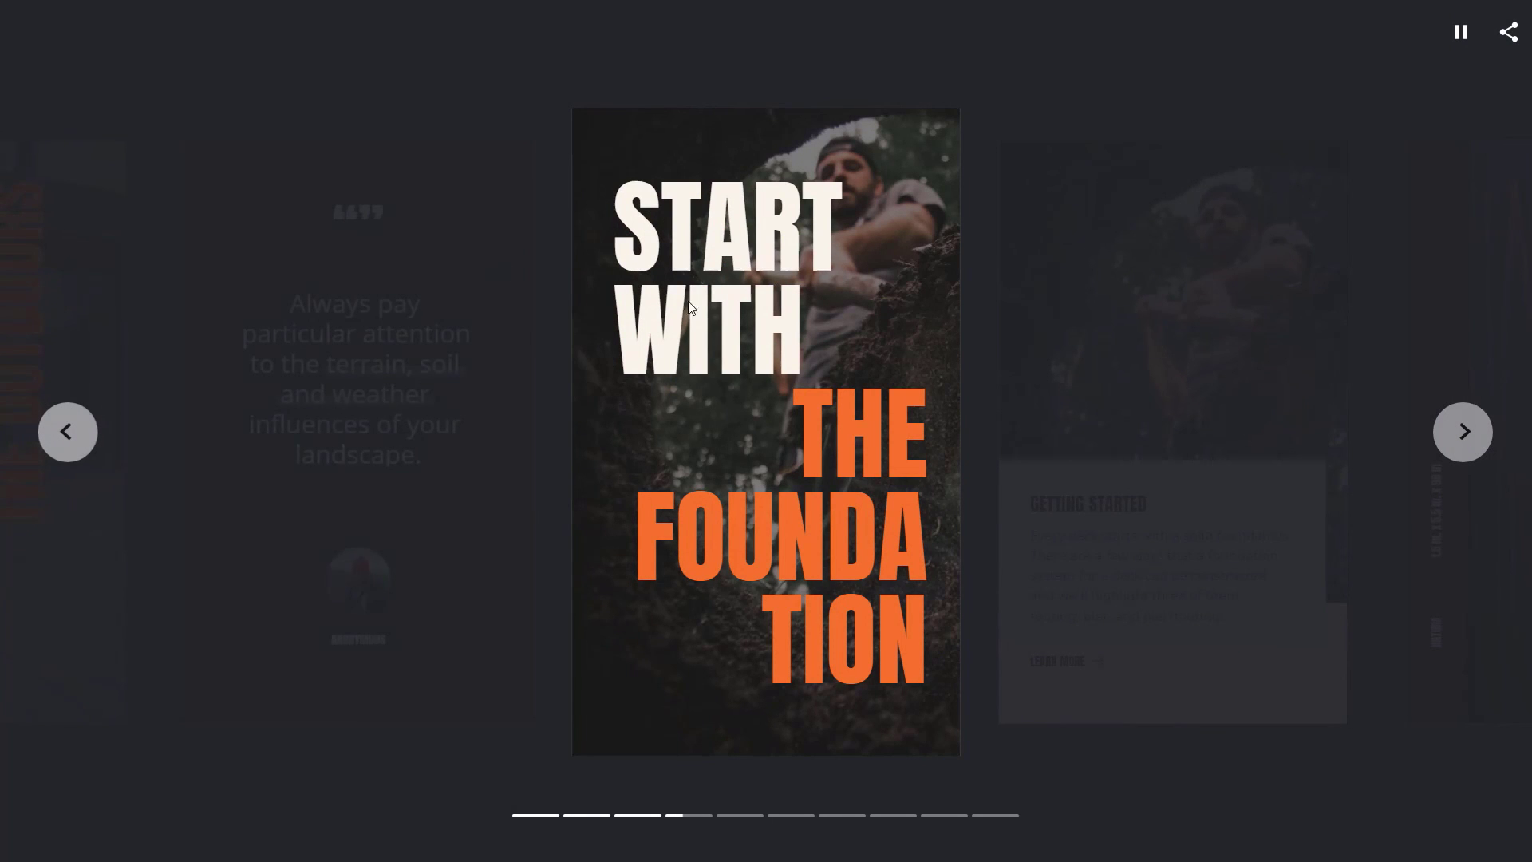
pyautogui.click(1475, 441)
pyautogui.click(1475, 437)
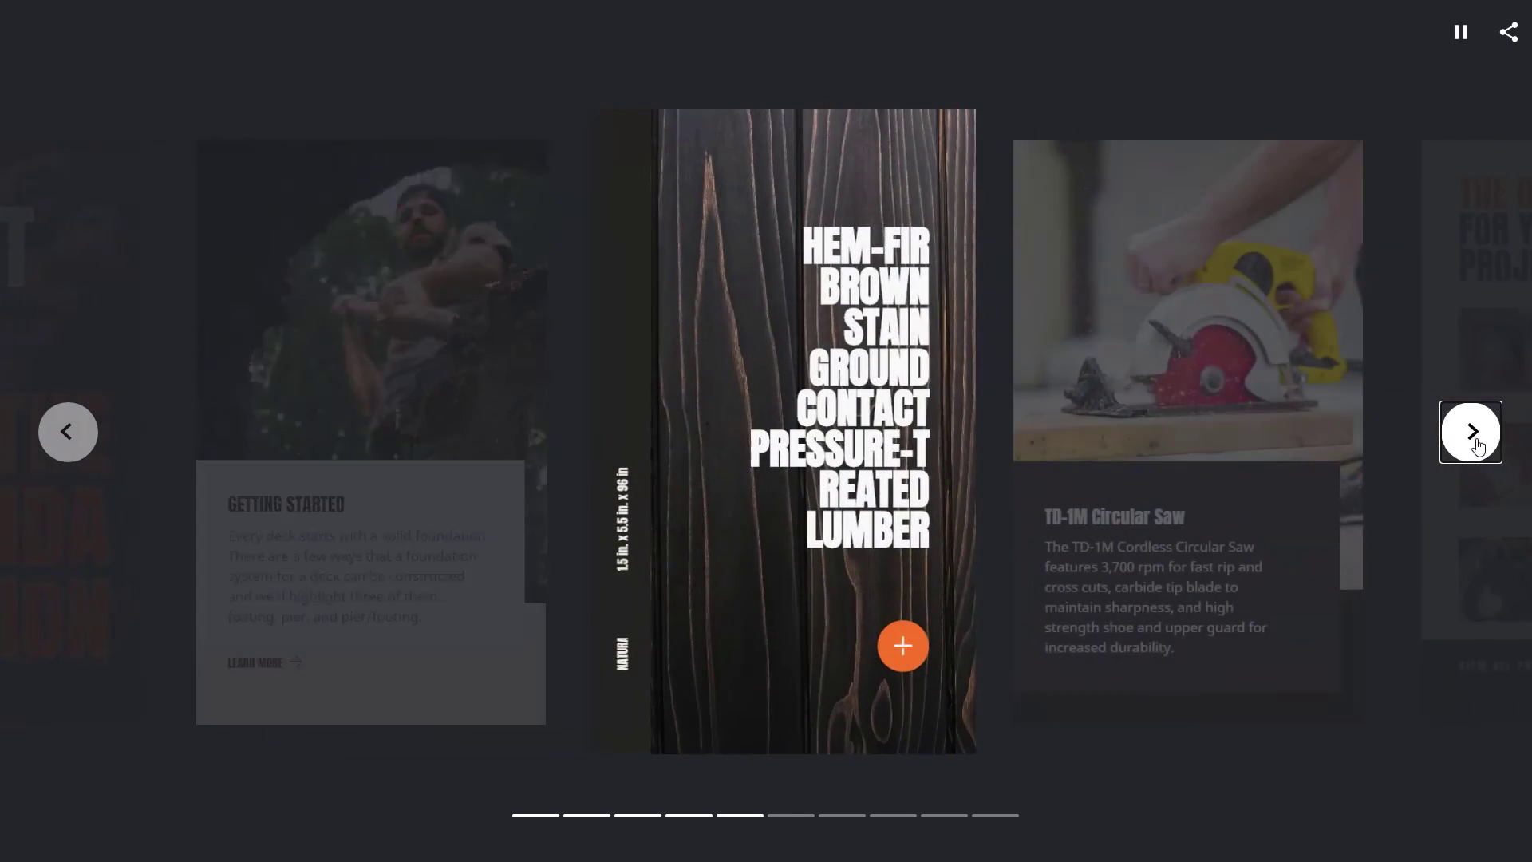
pyautogui.click(60, 435)
pyautogui.click(60, 435)
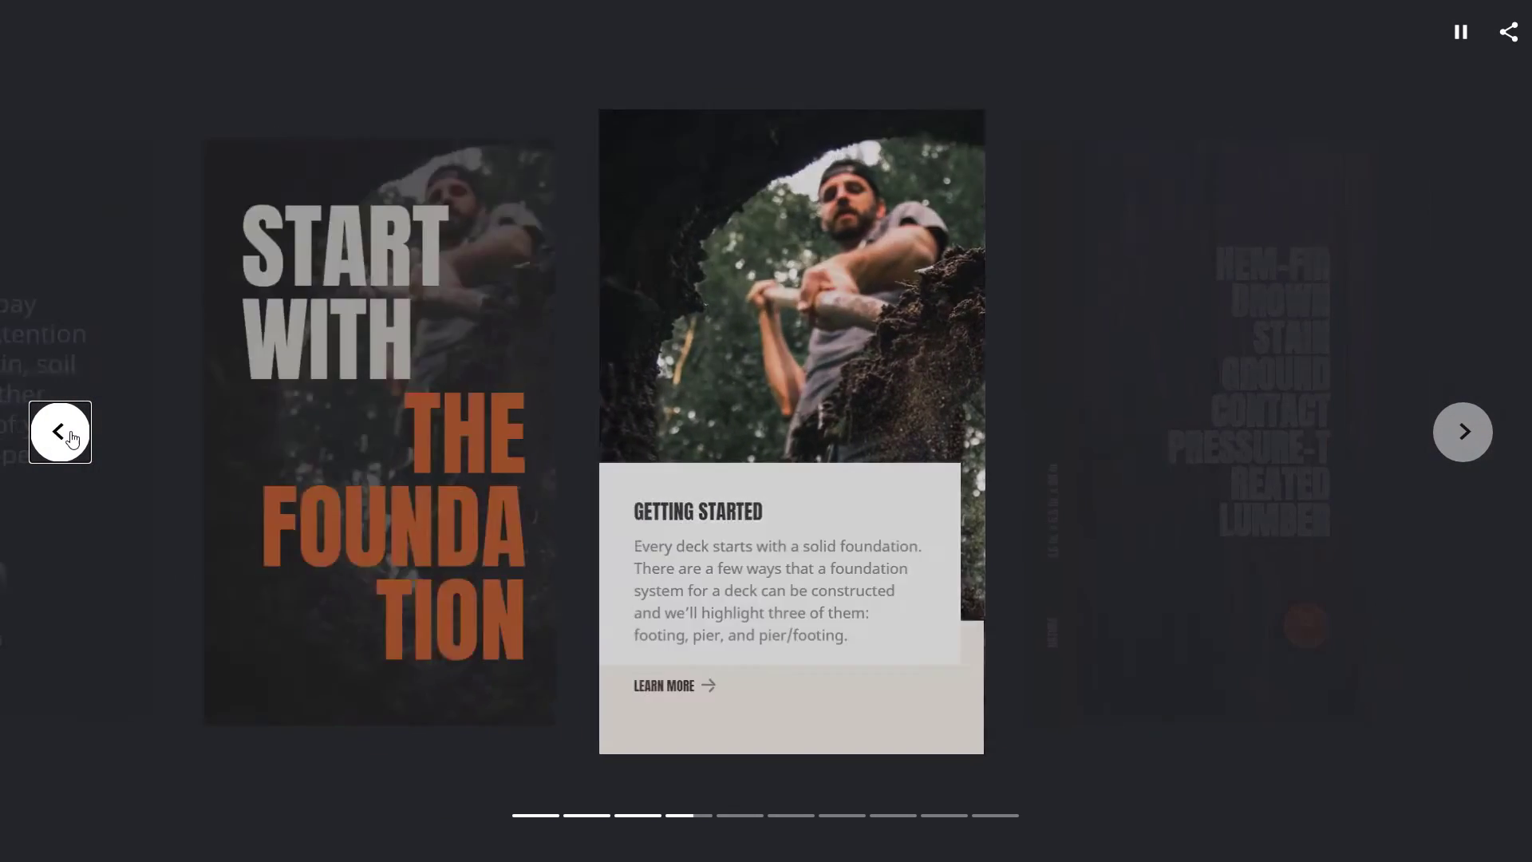
pyautogui.click(69, 438)
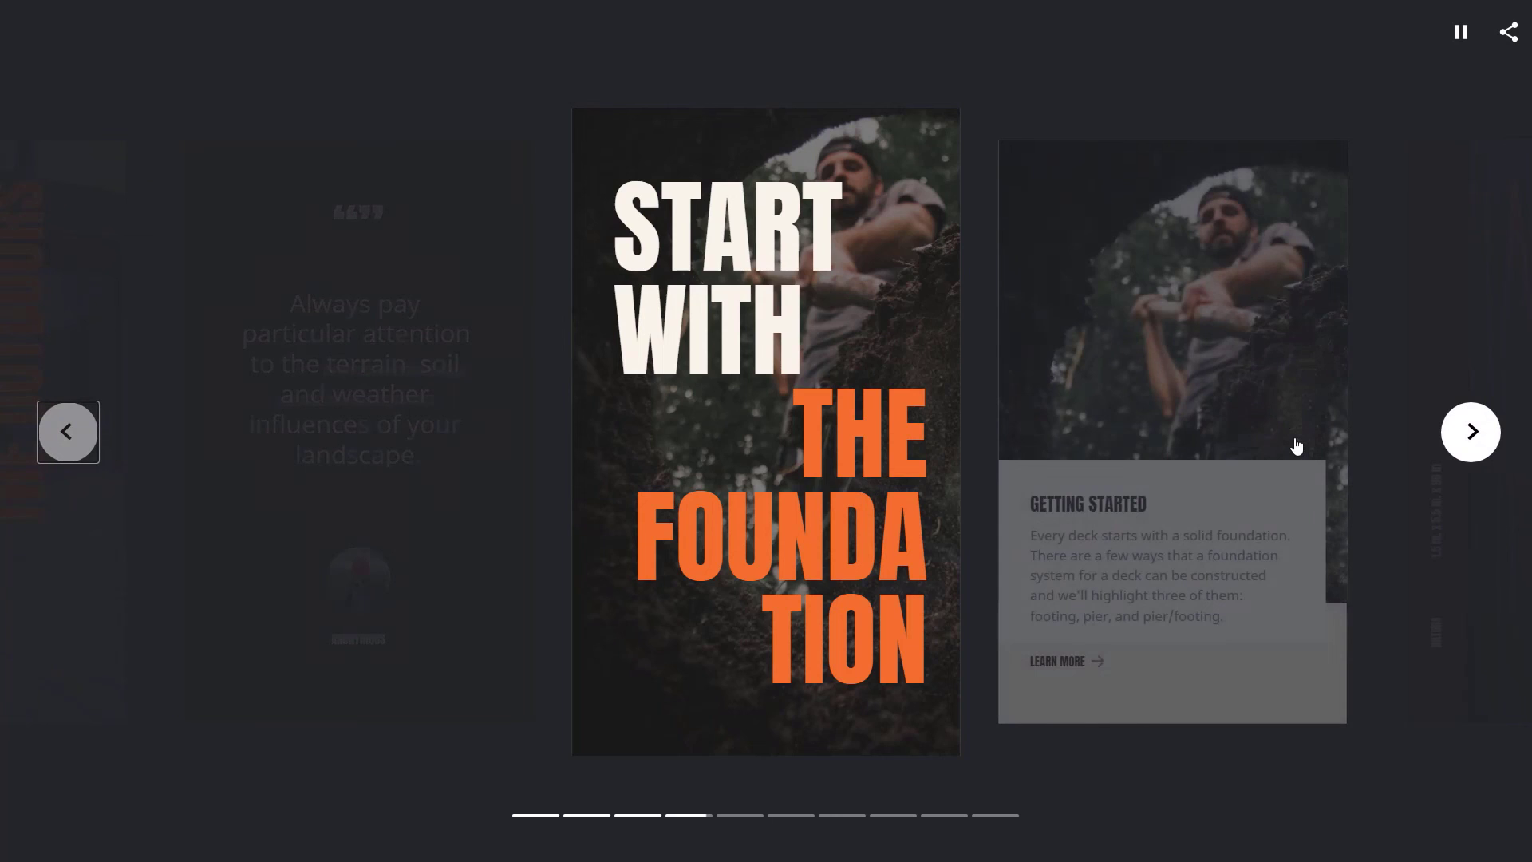
pyautogui.click(1296, 445)
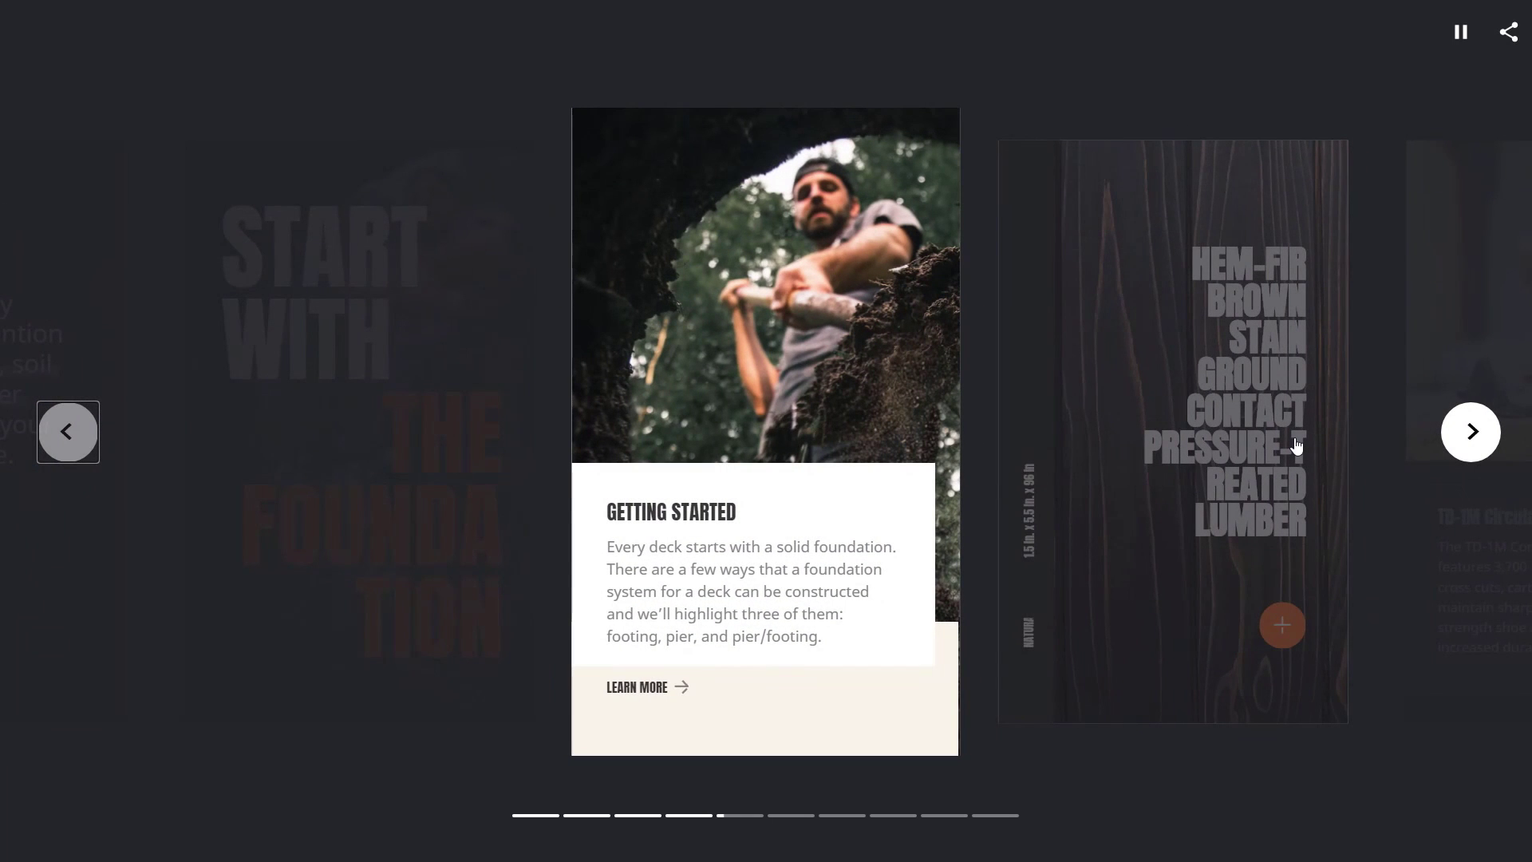